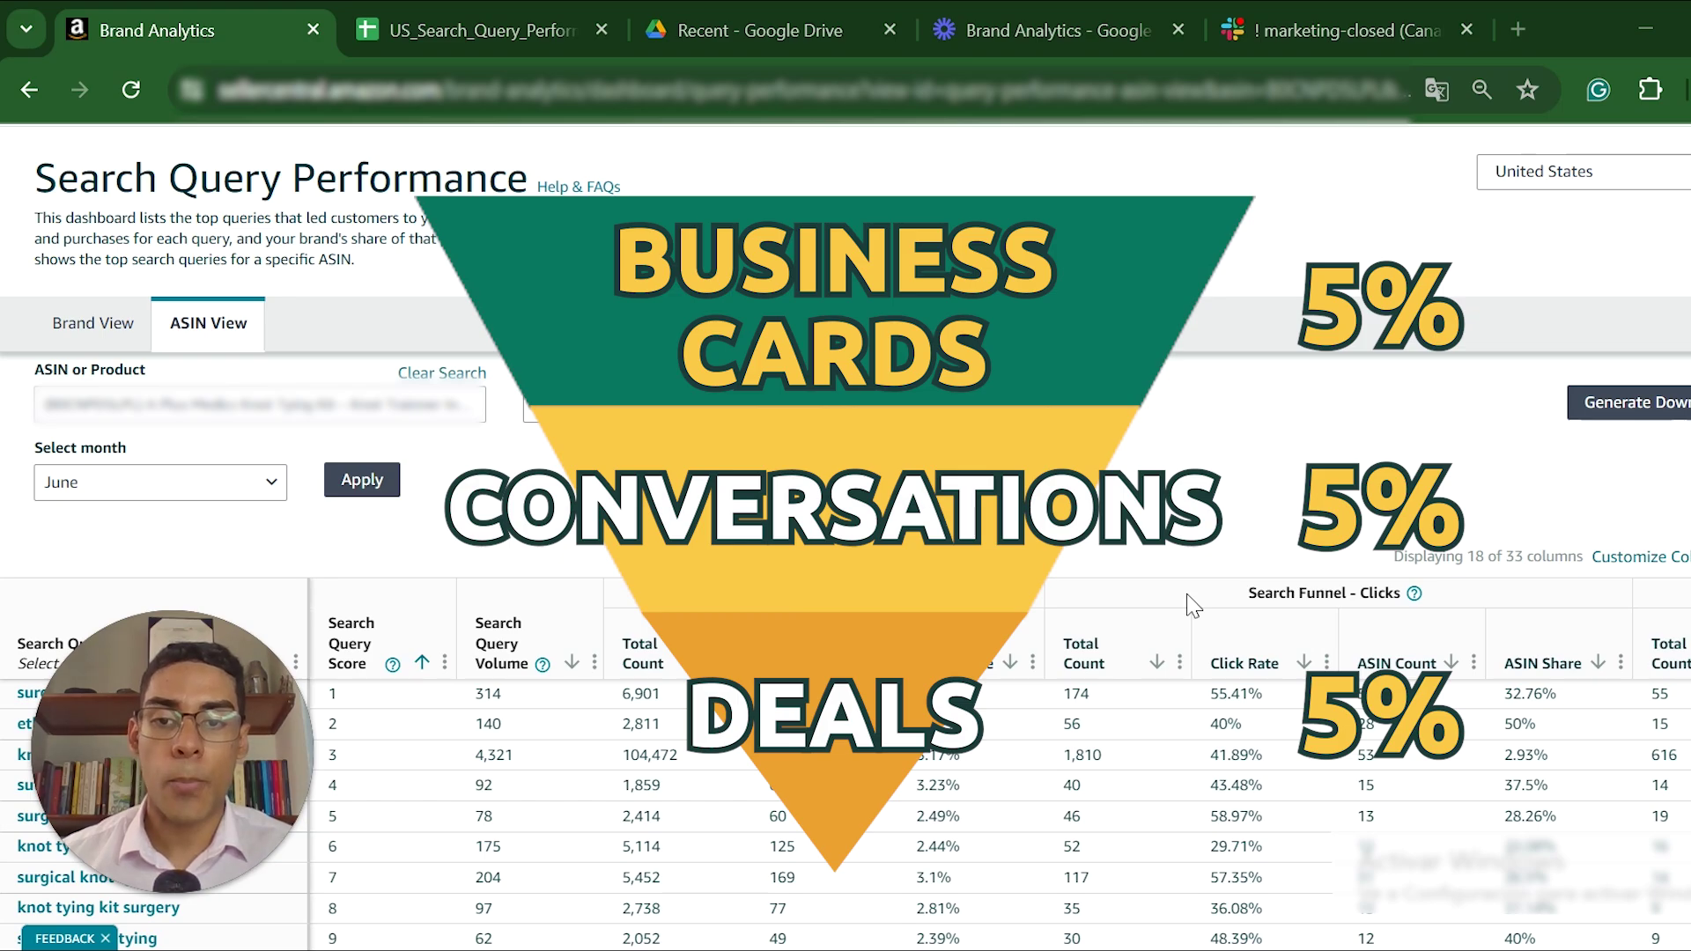
pyautogui.scroll(-1, 1193, 606)
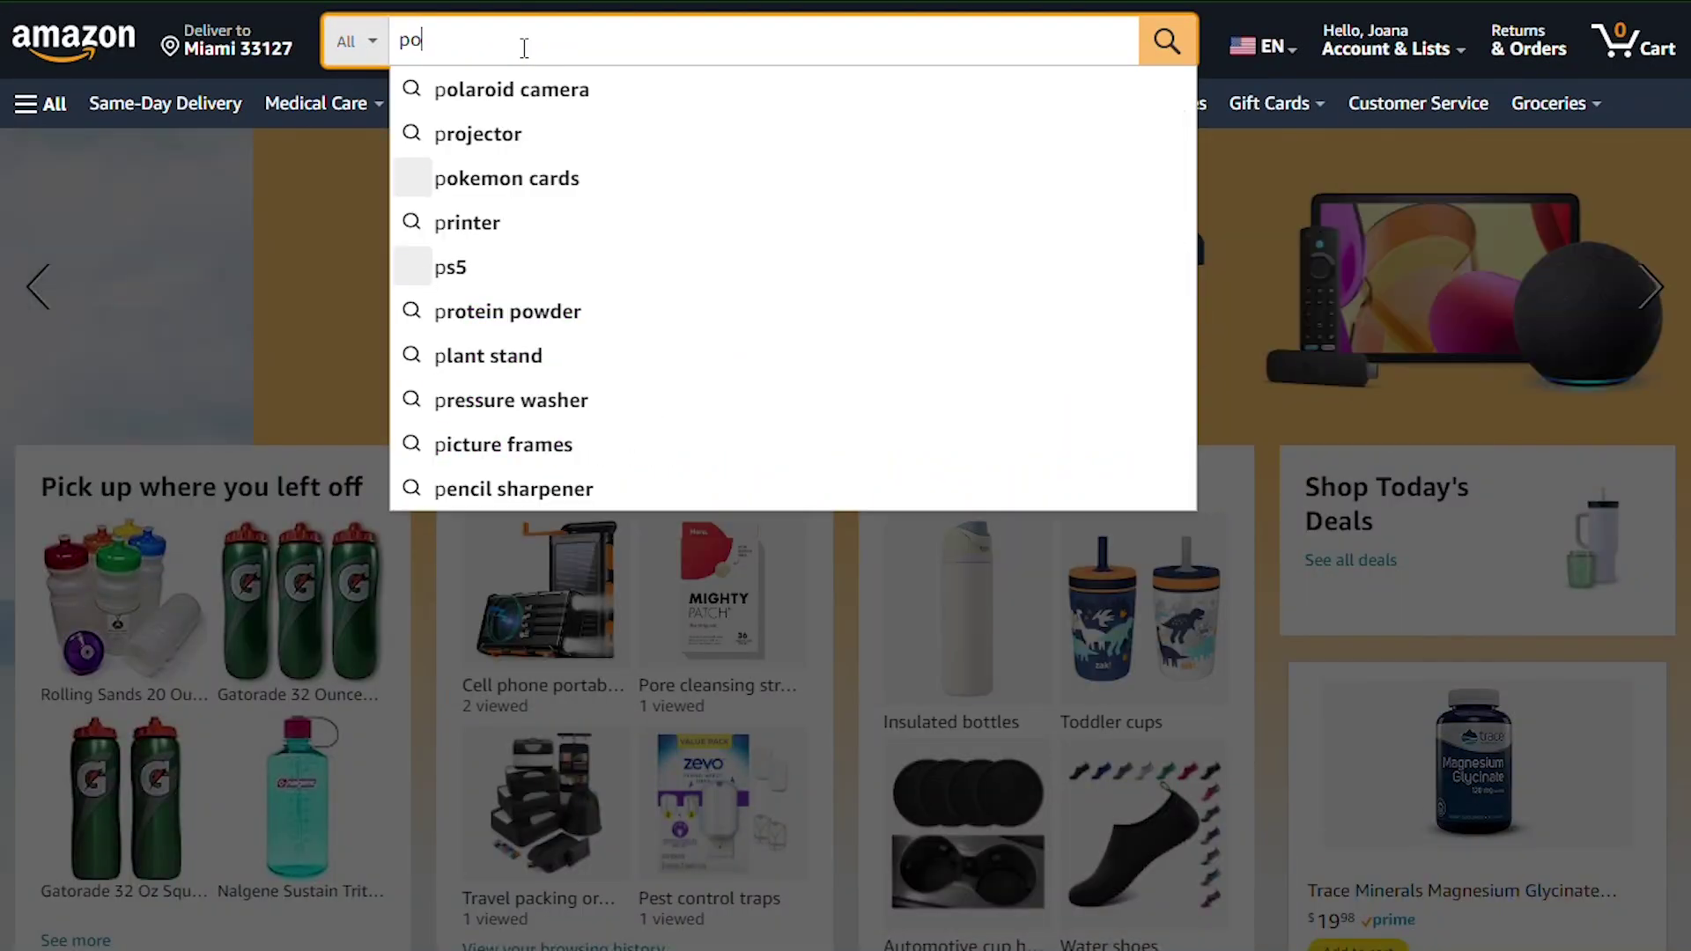
# - Search the Amazon store for "pottery wheel" and open the Mini Pottery Wheel for Beginners listing from the results
pyautogui.write('tery')
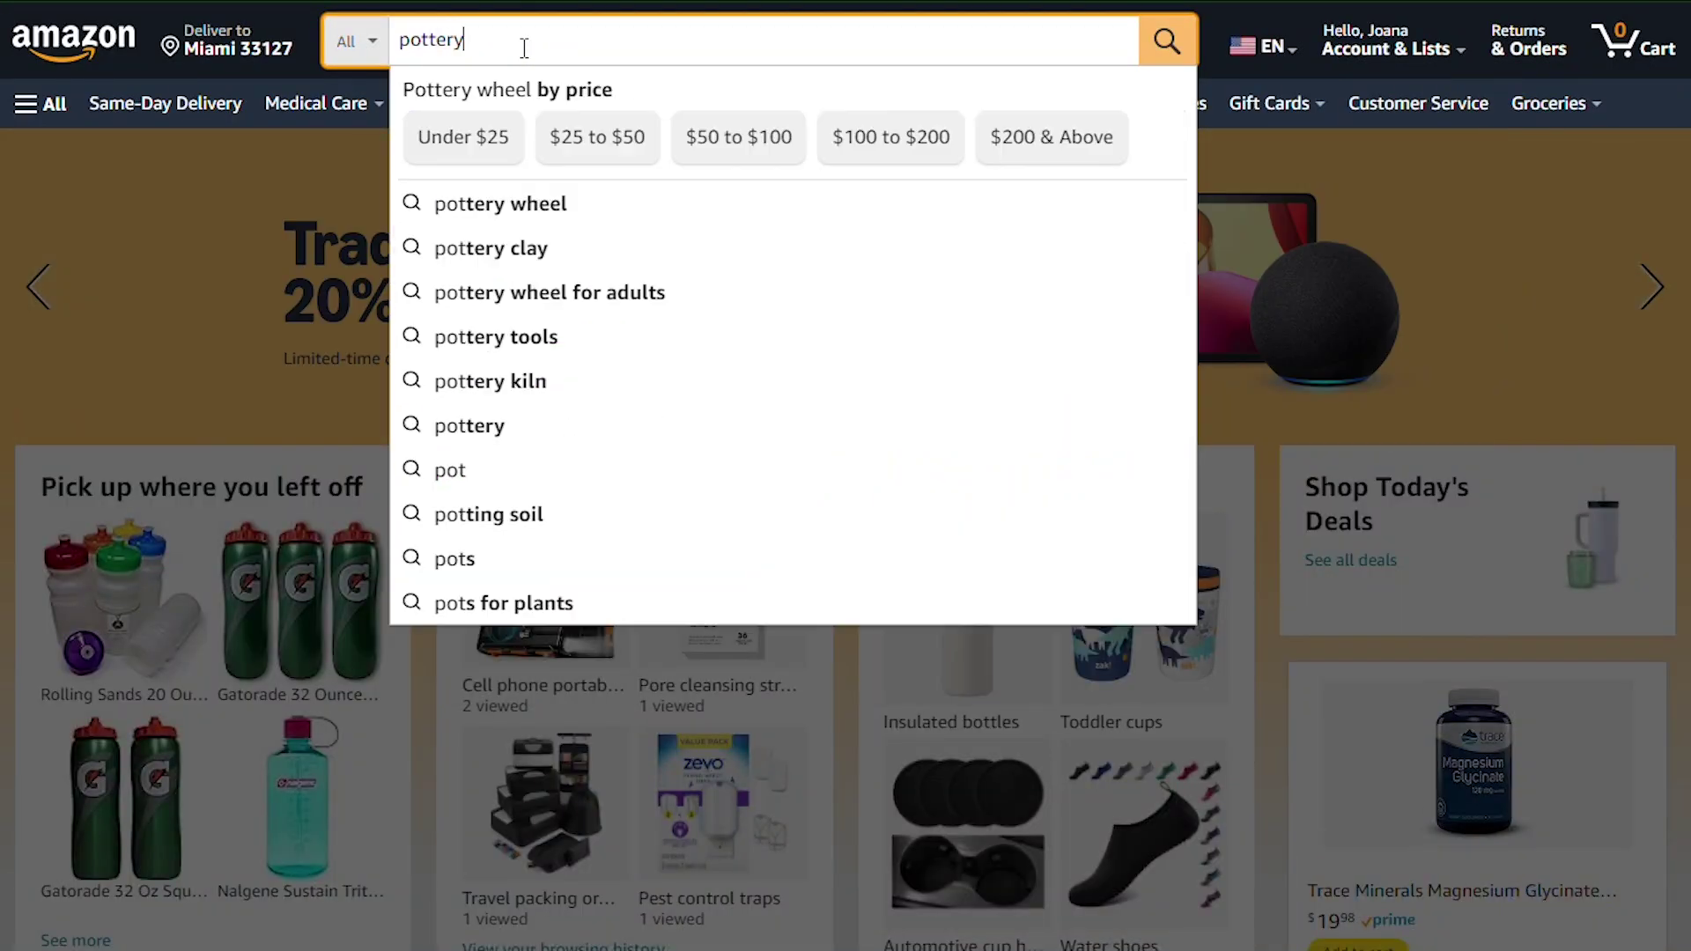
pyautogui.write(' wheel')
pyautogui.press('Return')
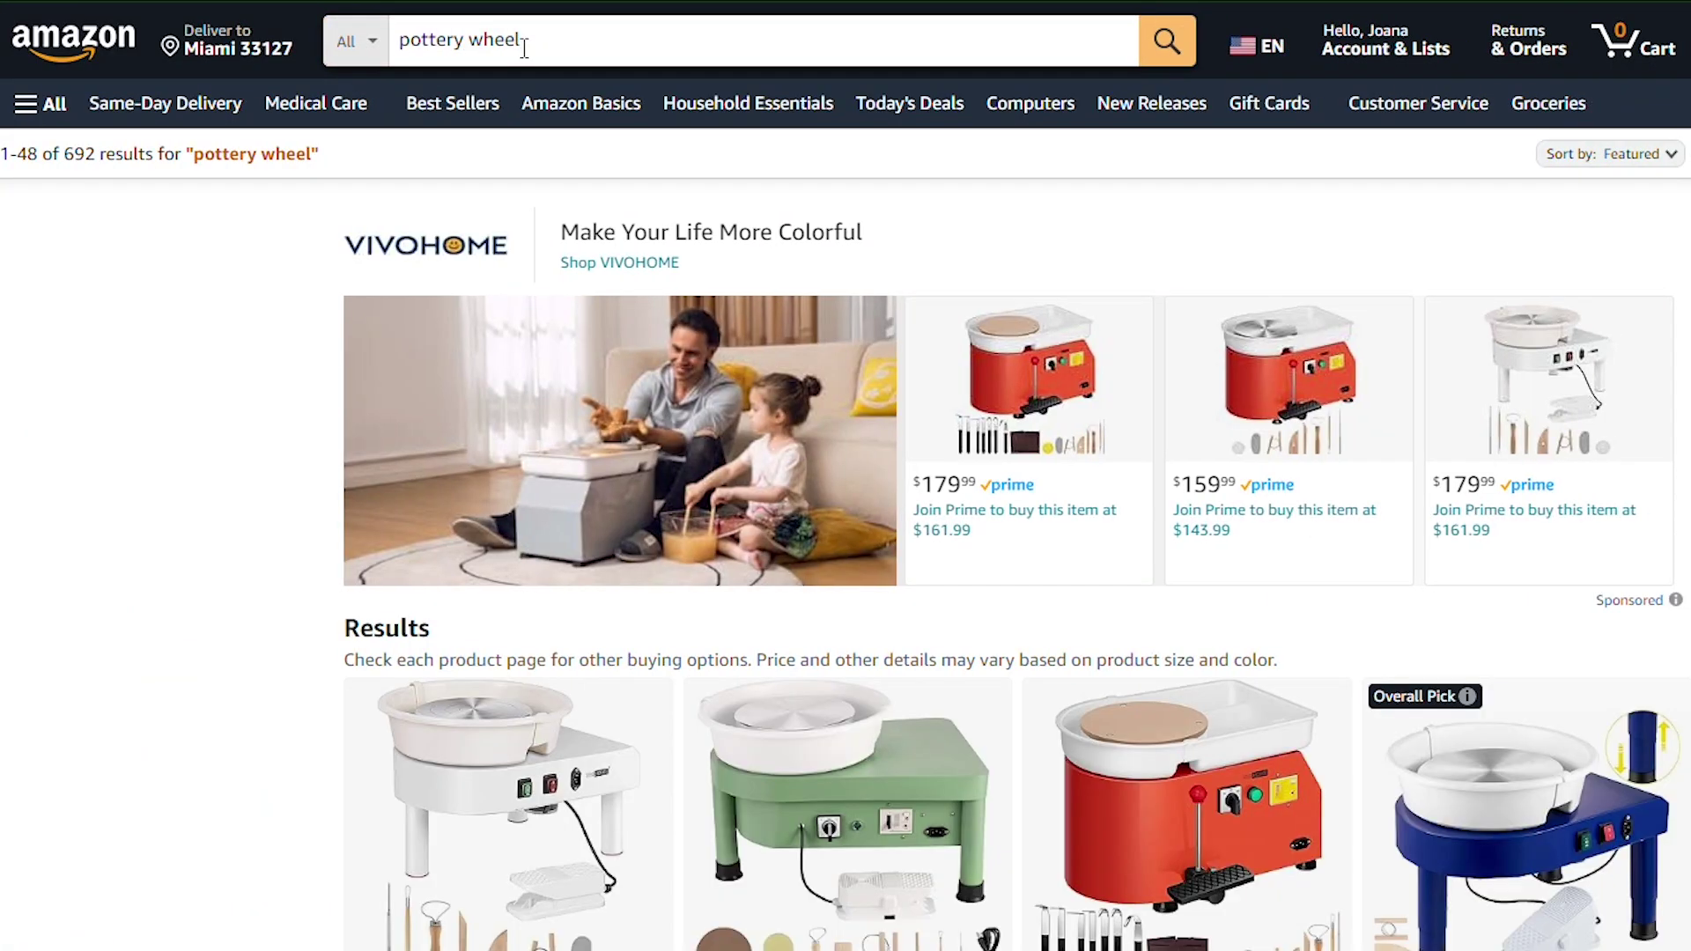
pyautogui.scroll(-10, 774, 698)
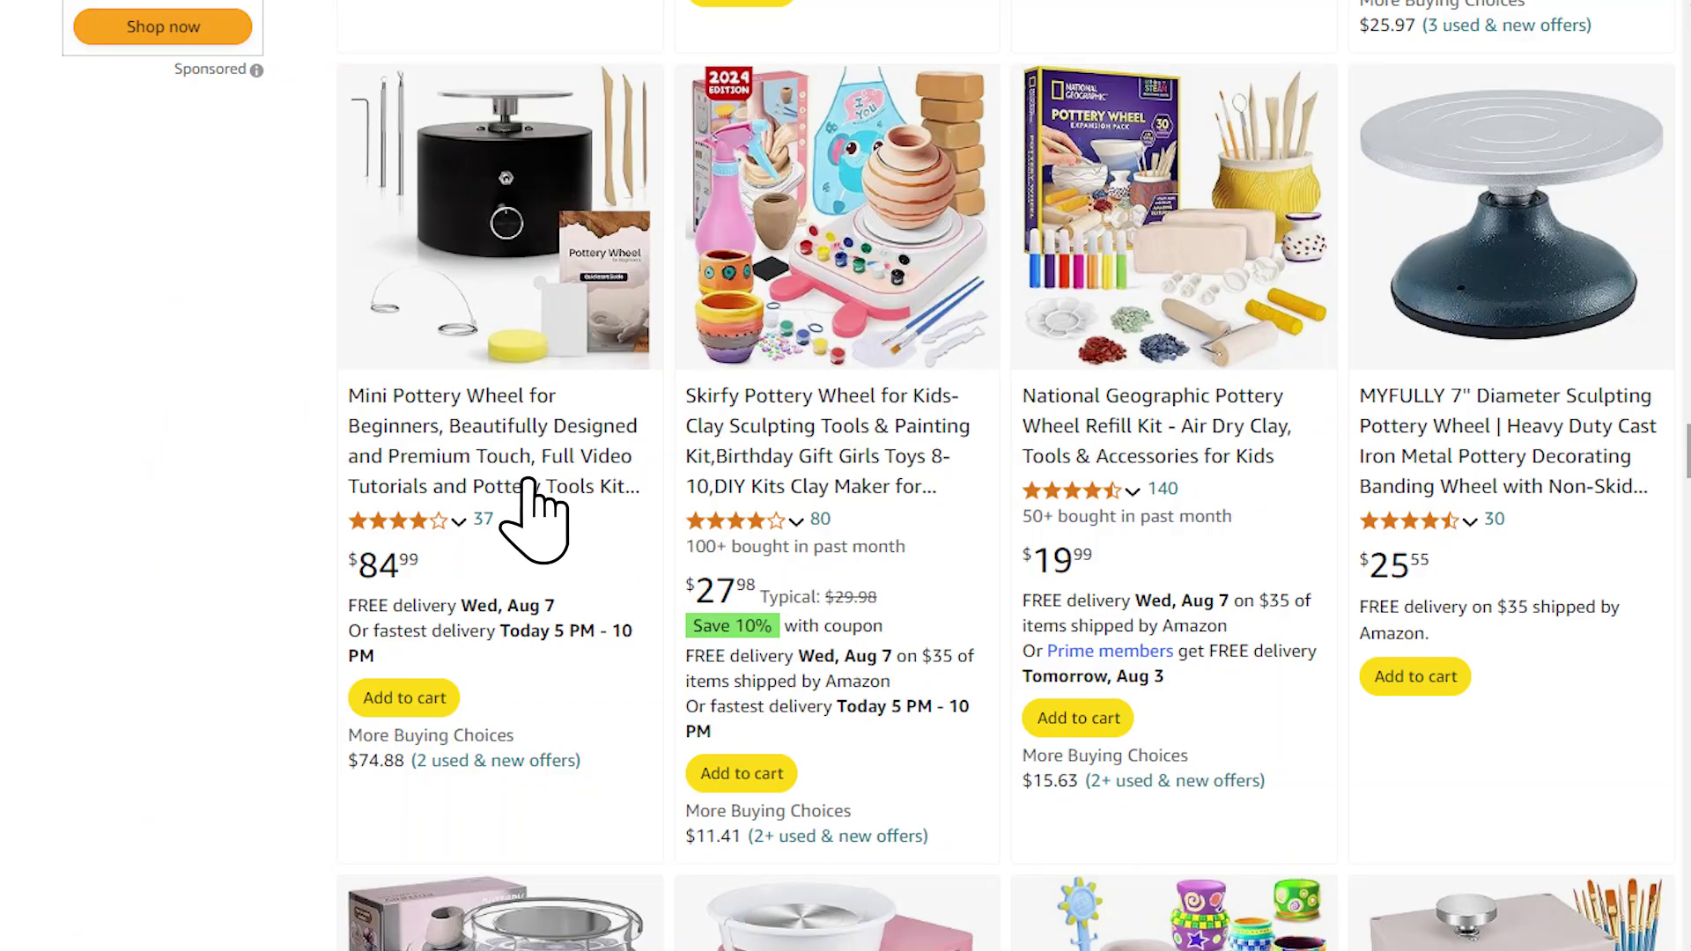
pyautogui.click(571, 480)
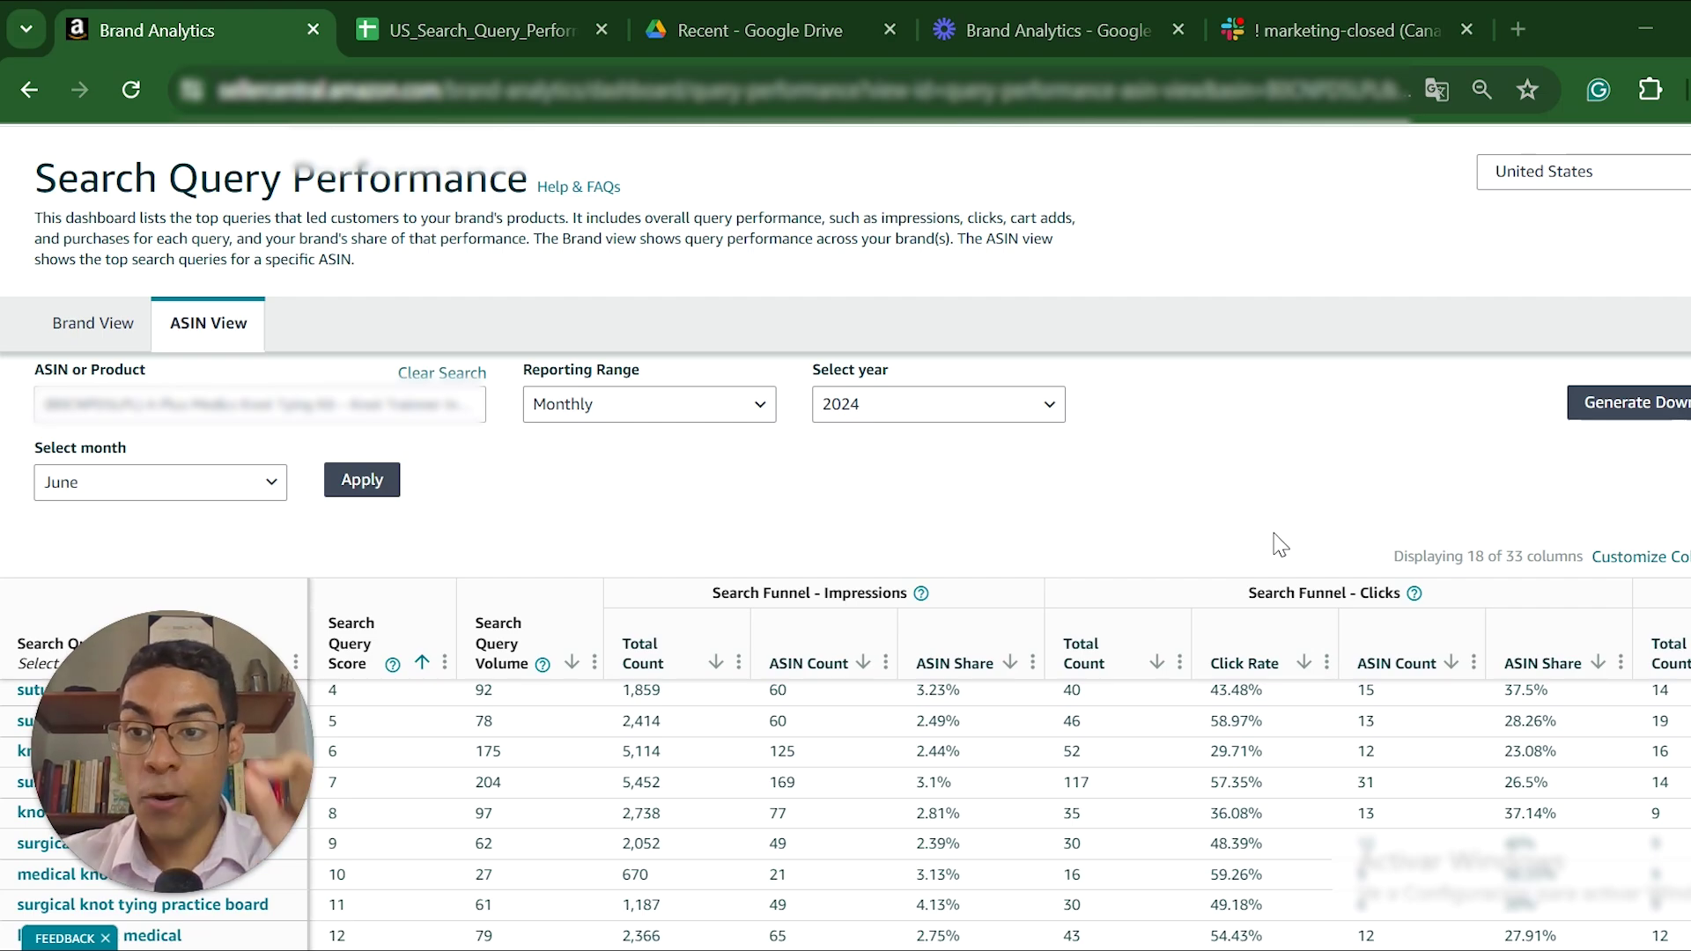
# - Switch to Amazon Seller Central and open the Search Query Performance dashboard under Brand Analytics
pyautogui.hotkey('alt', 'Tab')
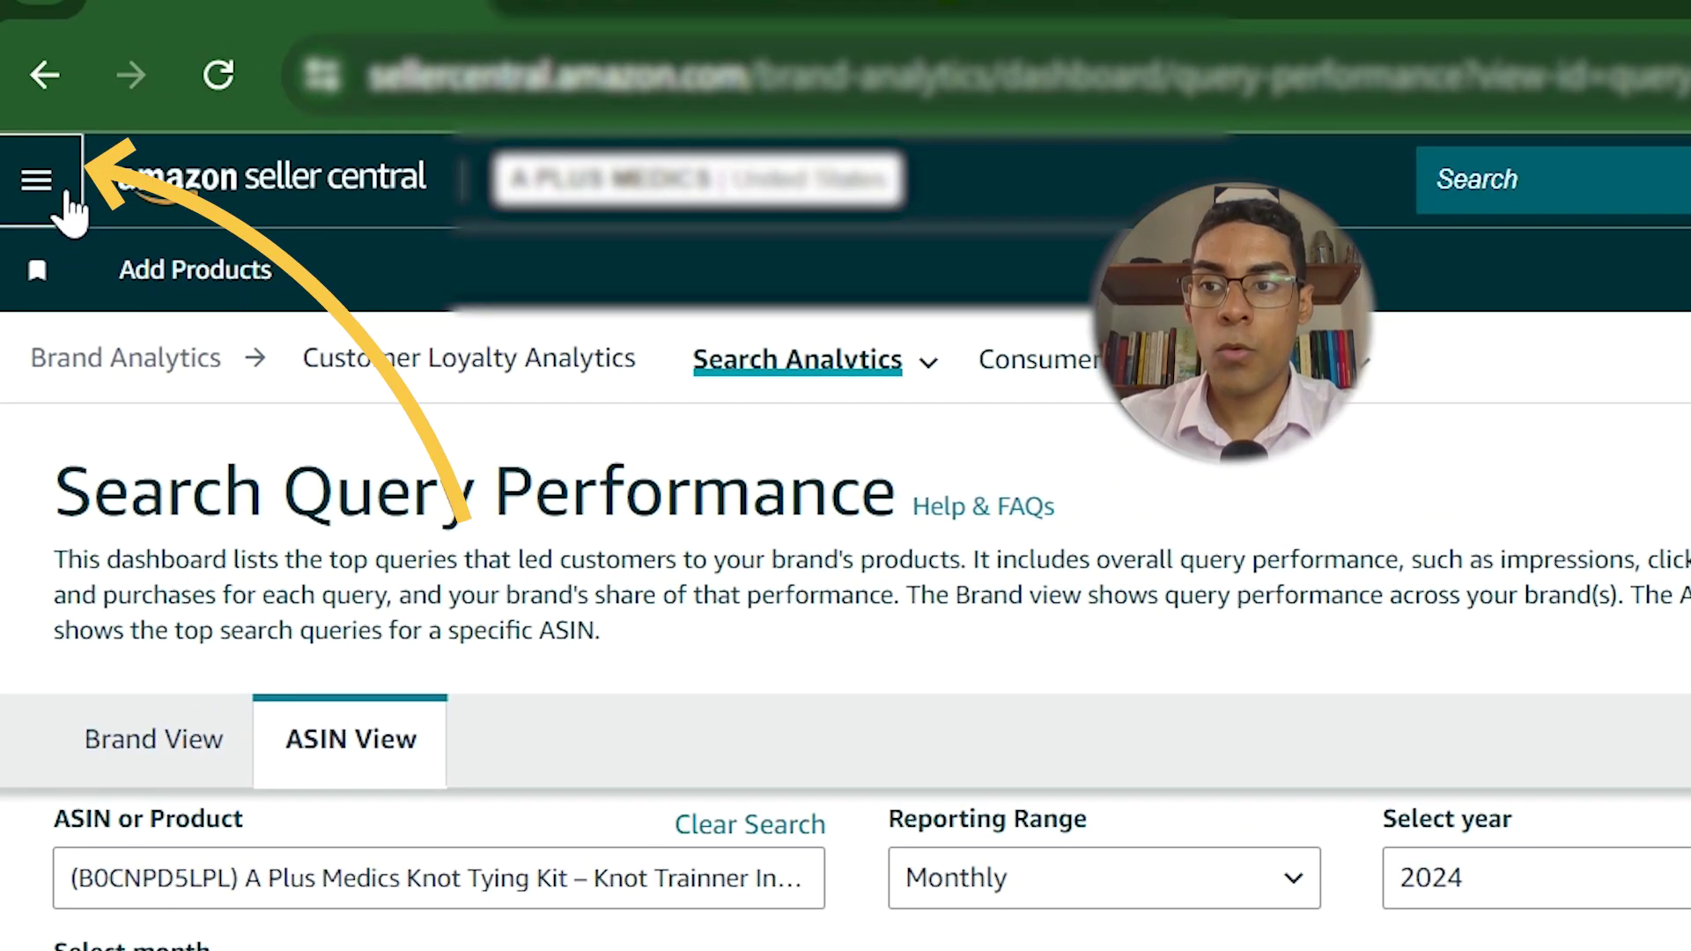
pyautogui.click(40, 186)
pyautogui.moveTo(196, 544)
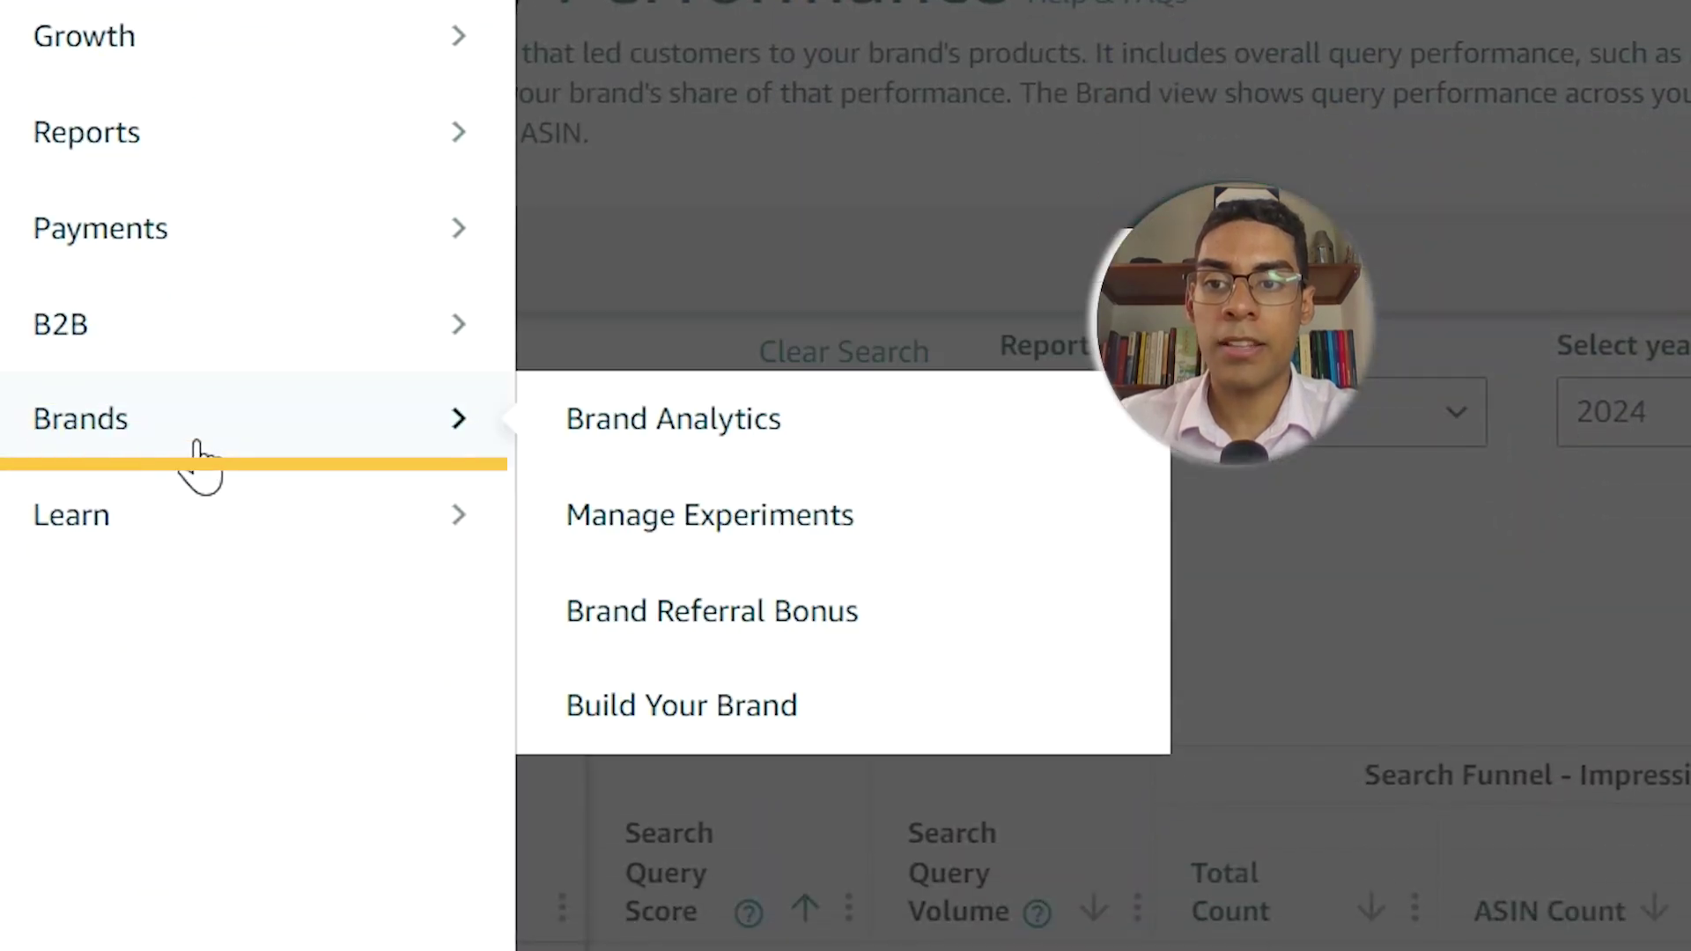
pyautogui.click(662, 432)
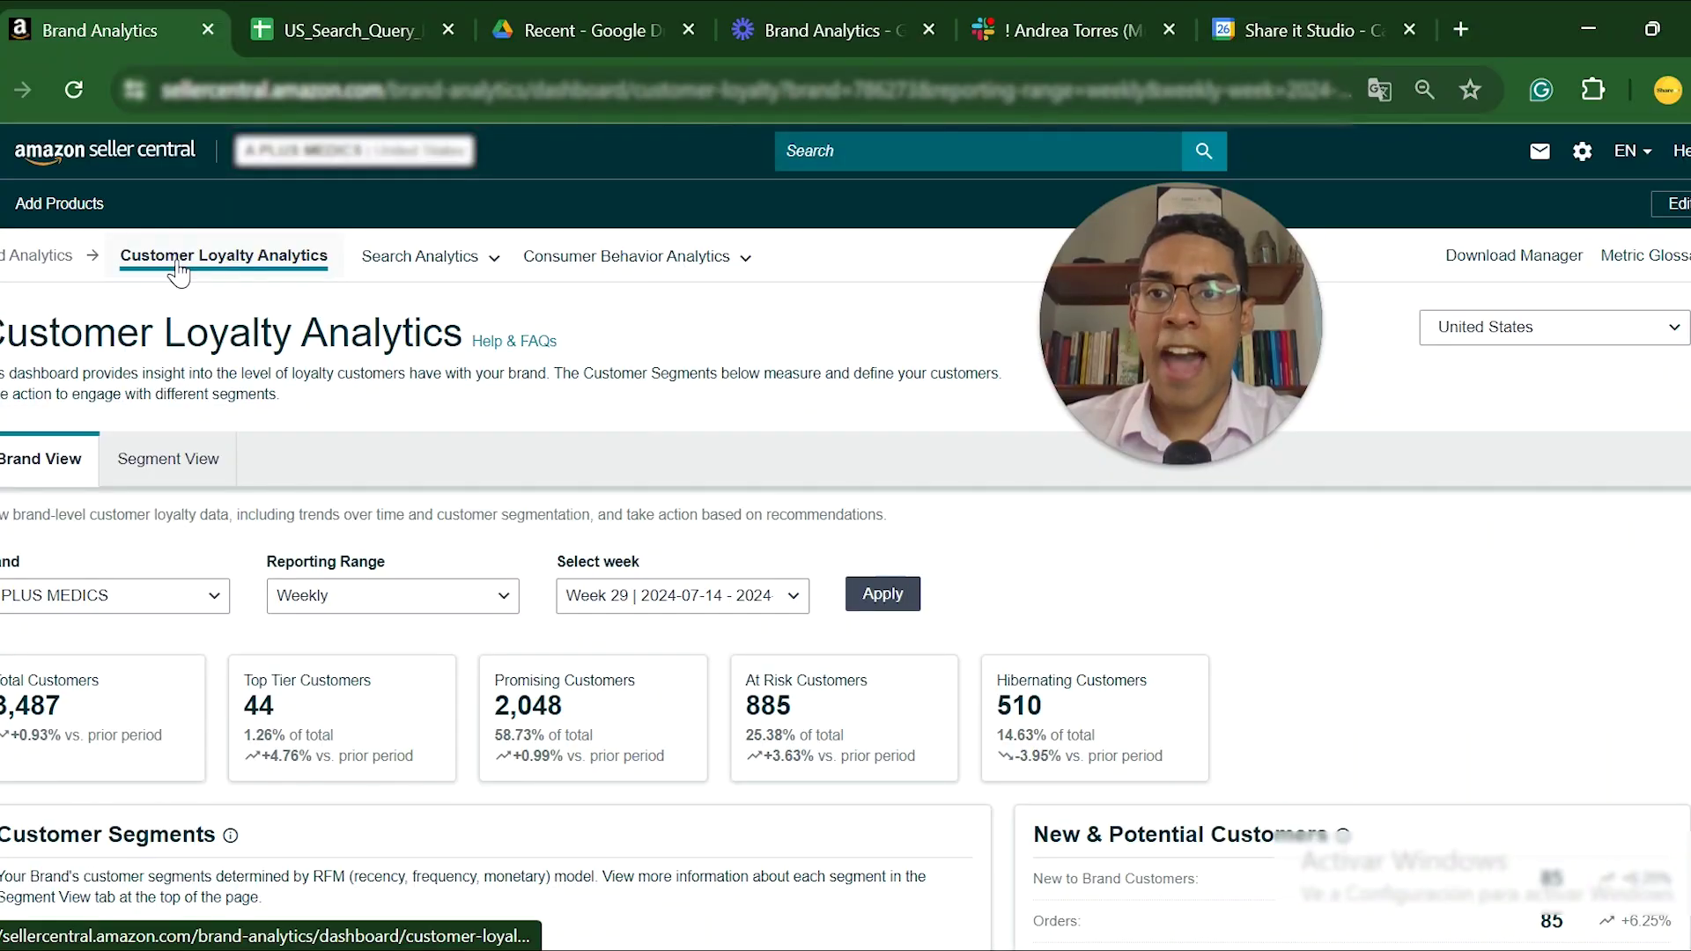
pyautogui.moveTo(394, 264)
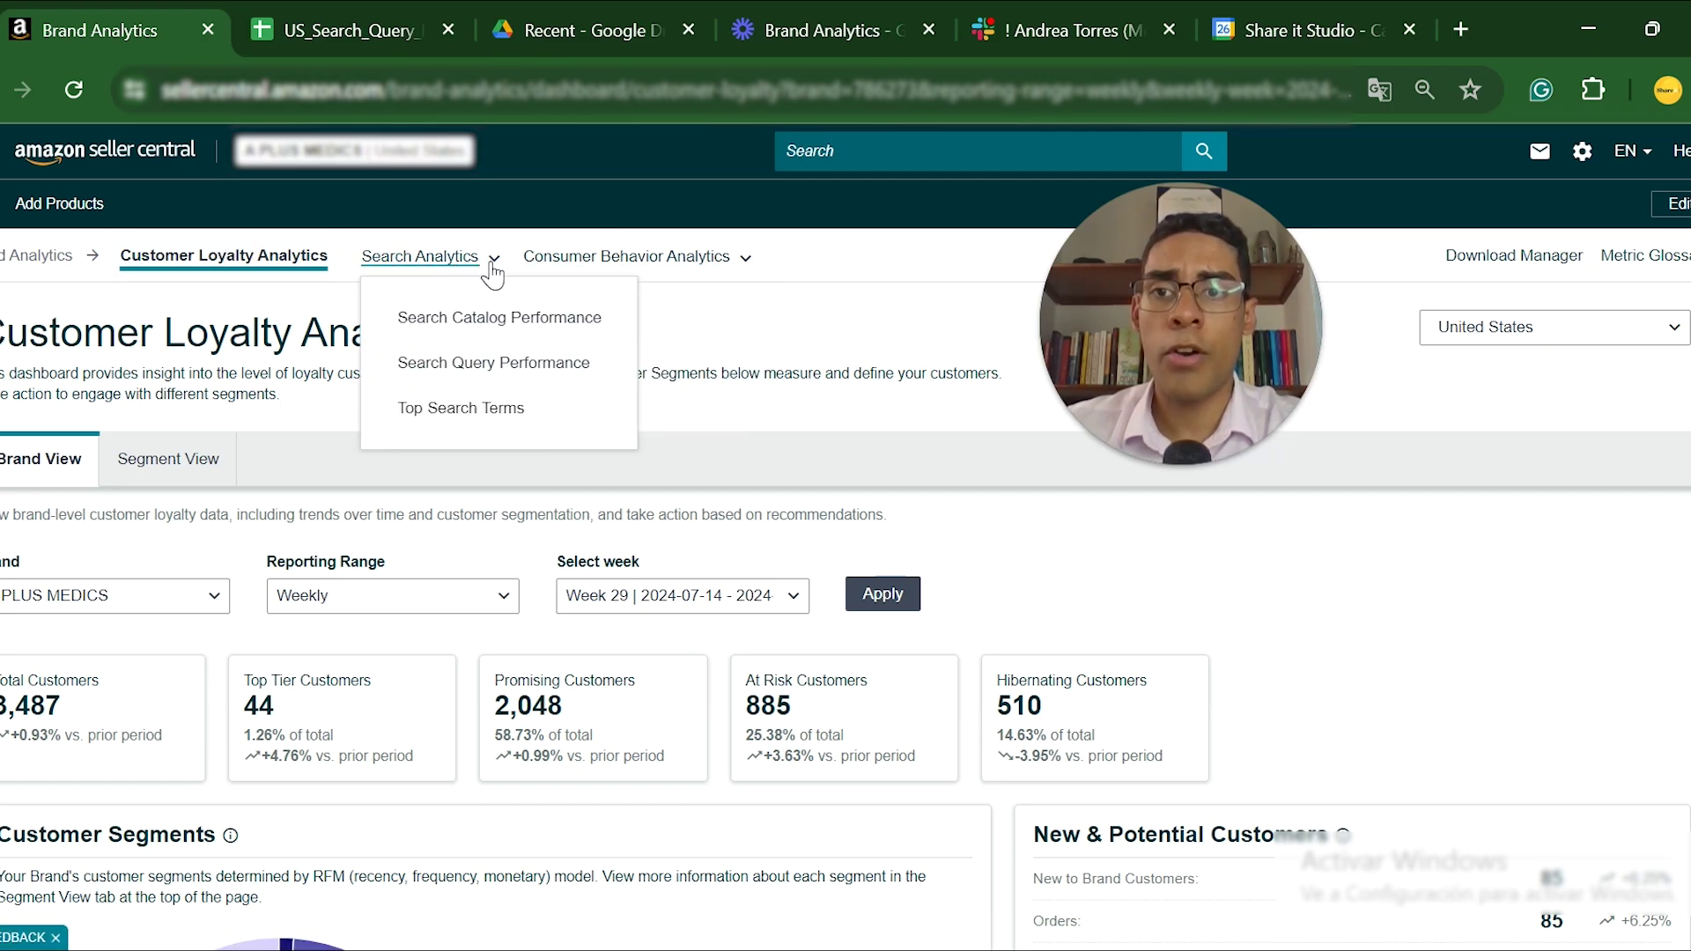
pyautogui.click(540, 374)
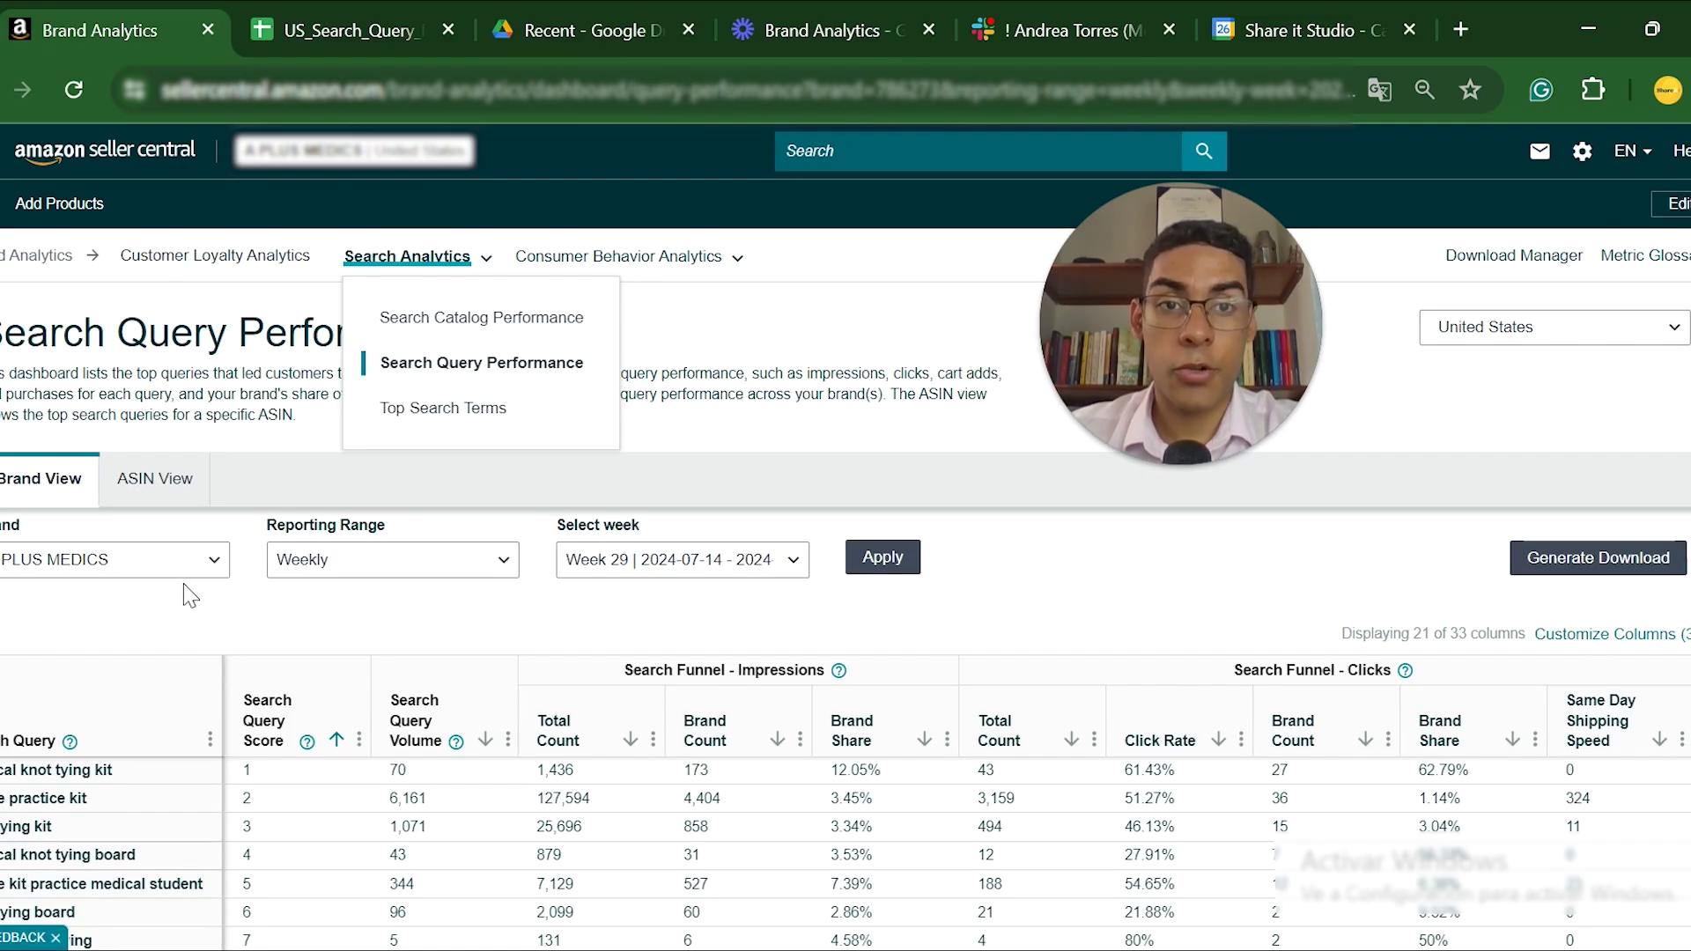
# - Switch the Search Query Performance dashboard to ASIN View and select the A Plus Medics Knot Tying Kit as the product
pyautogui.click(211, 541)
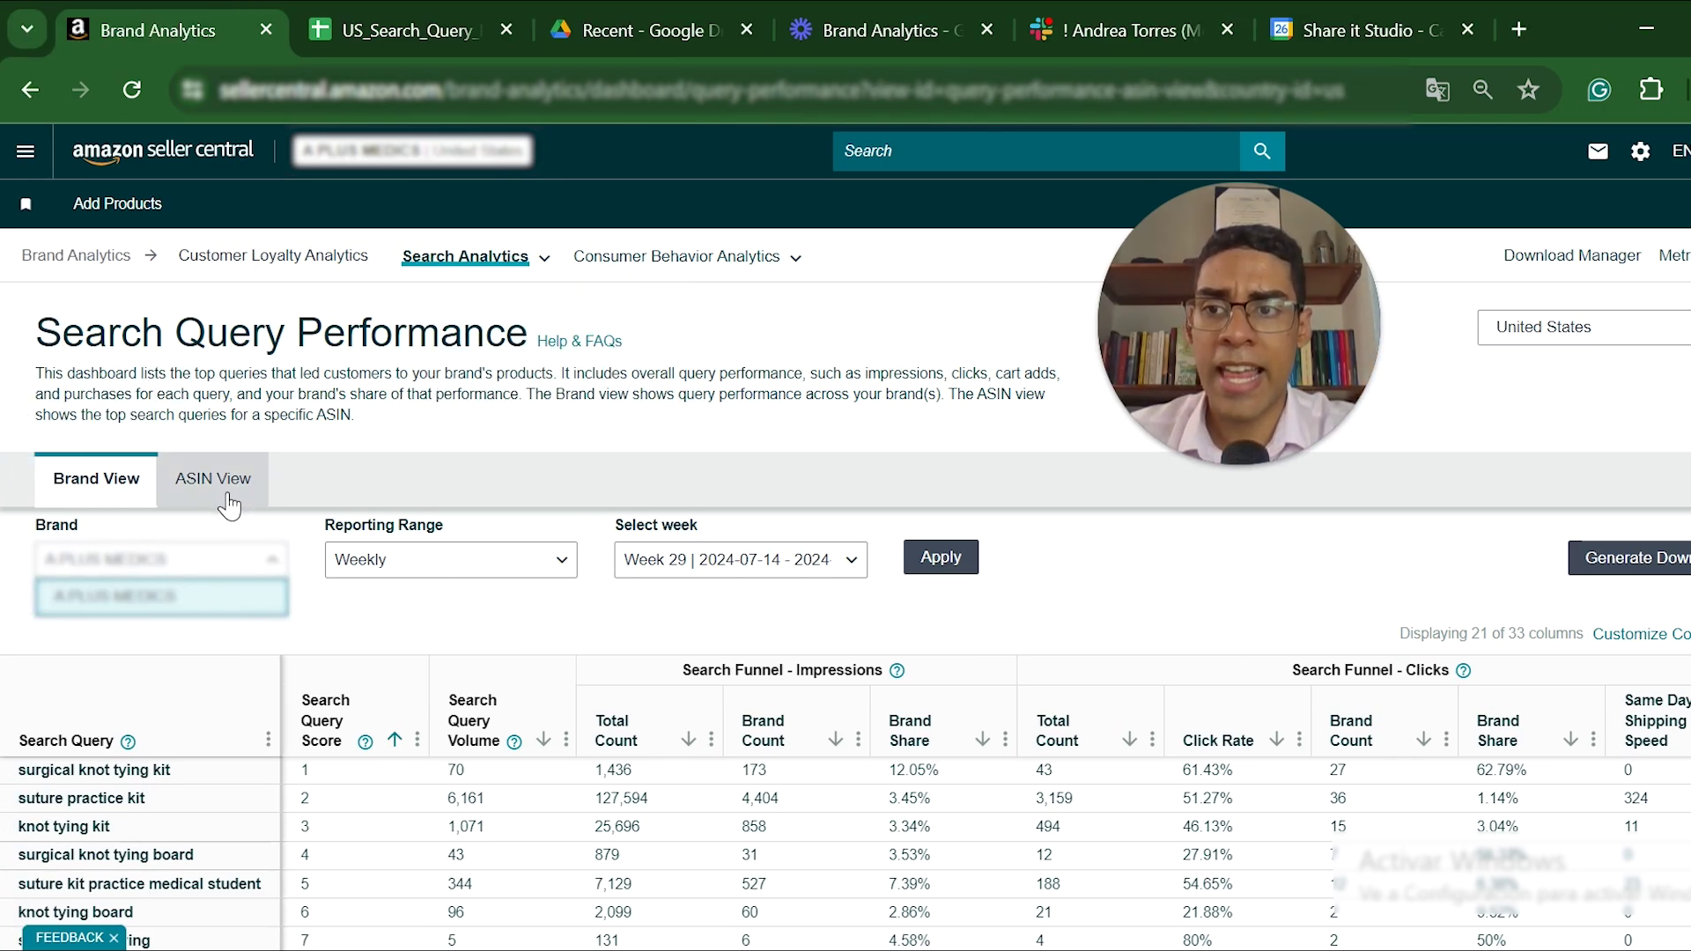
pyautogui.click(229, 507)
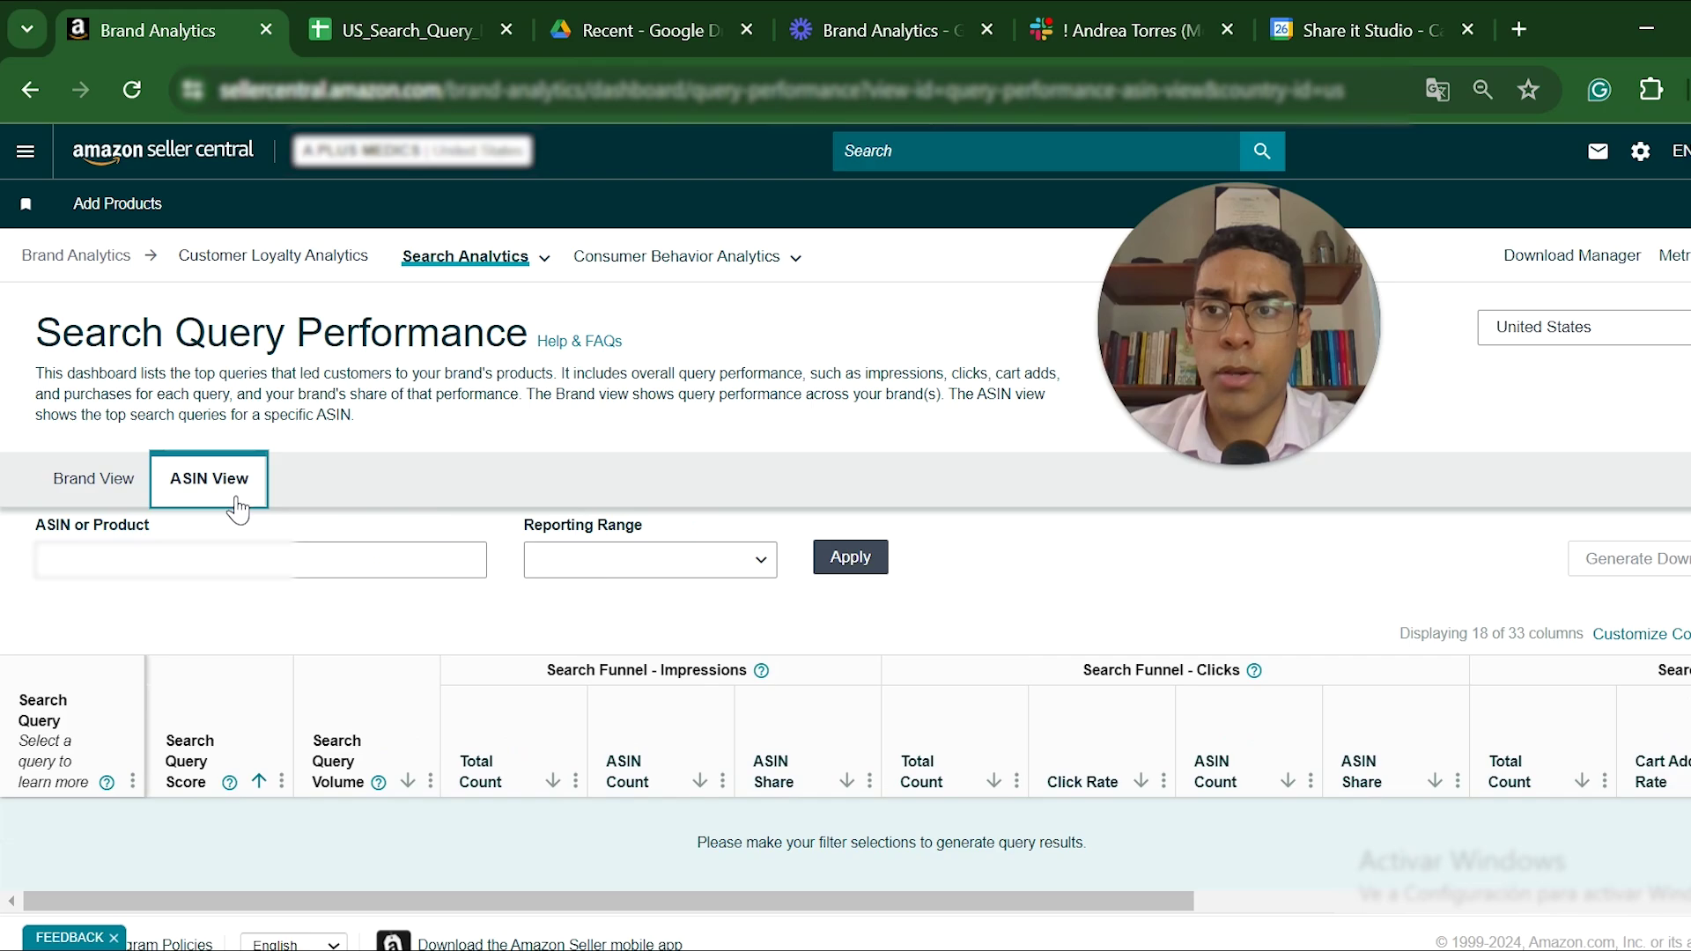
pyautogui.scroll(-1, 235, 498)
pyautogui.click(324, 516)
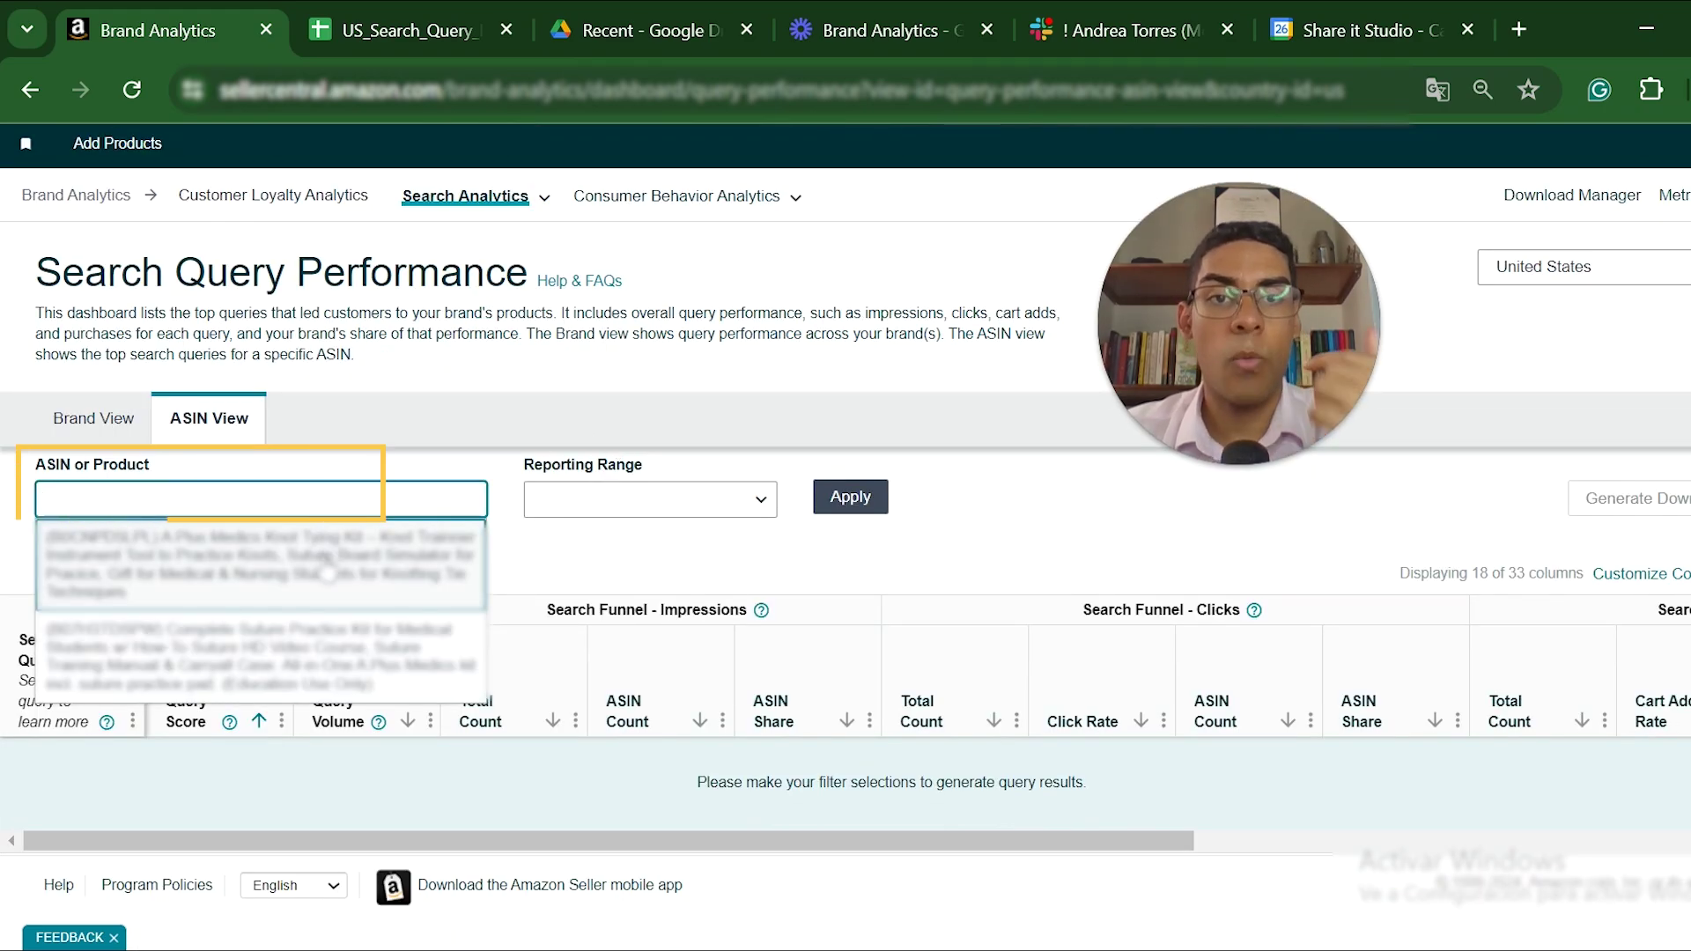
pyautogui.click(326, 563)
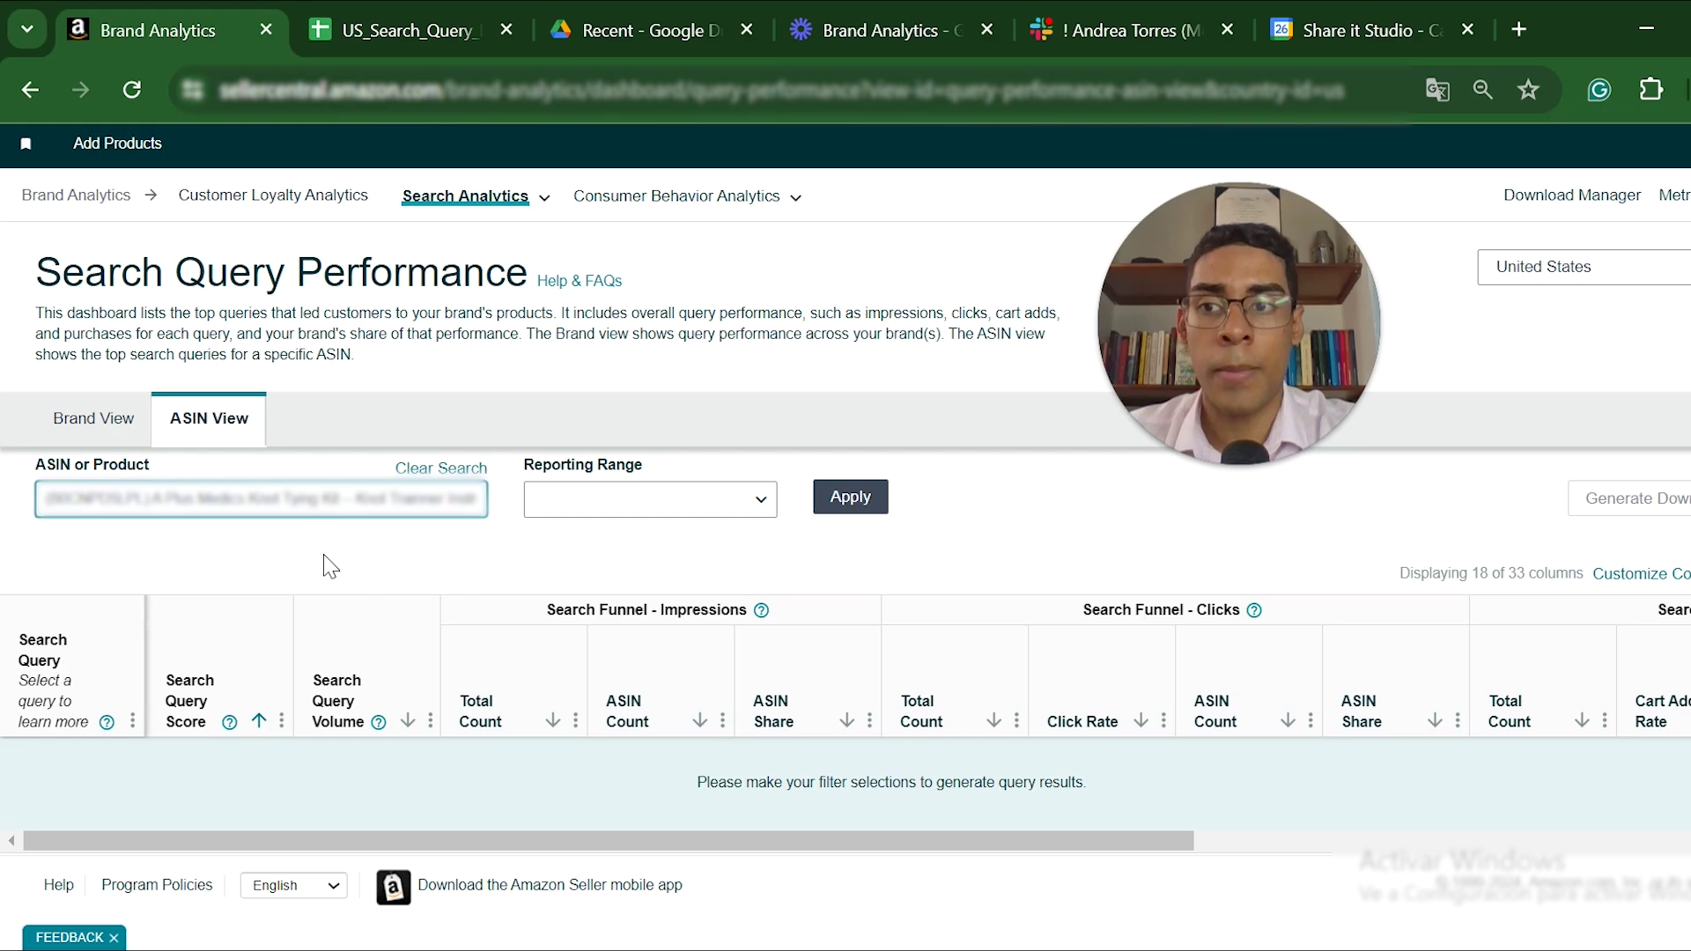
# - Set the reporting range to Quarterly, year 2024, quarter 2, and apply the filters
pyautogui.click(663, 509)
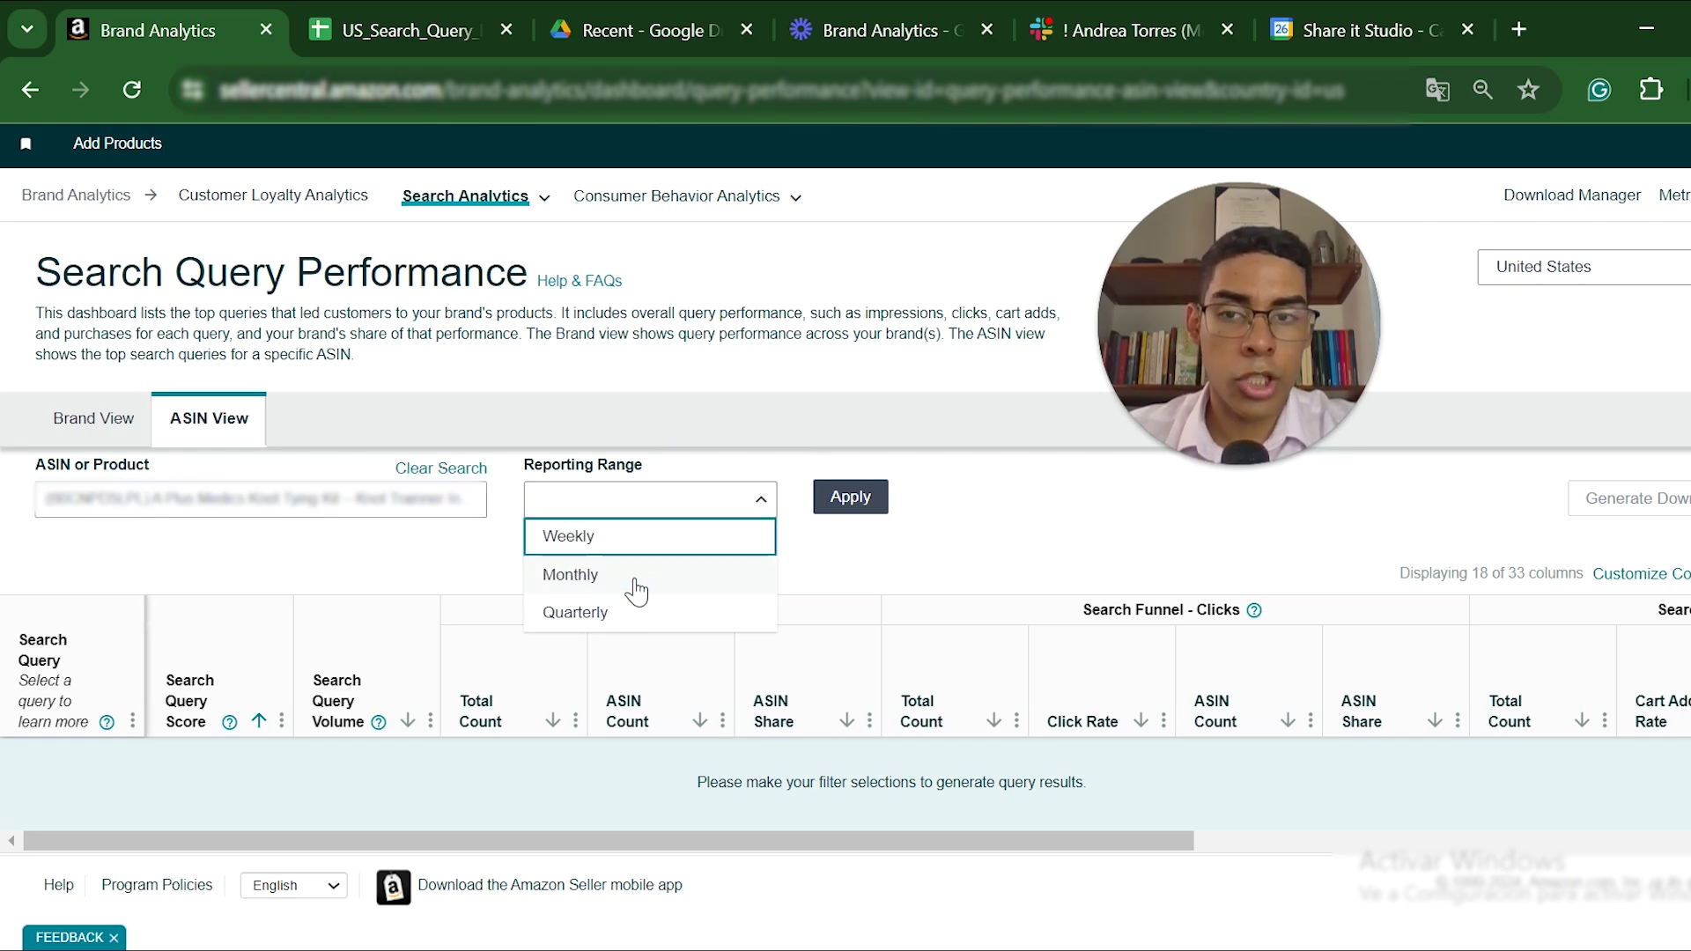
pyautogui.click(617, 614)
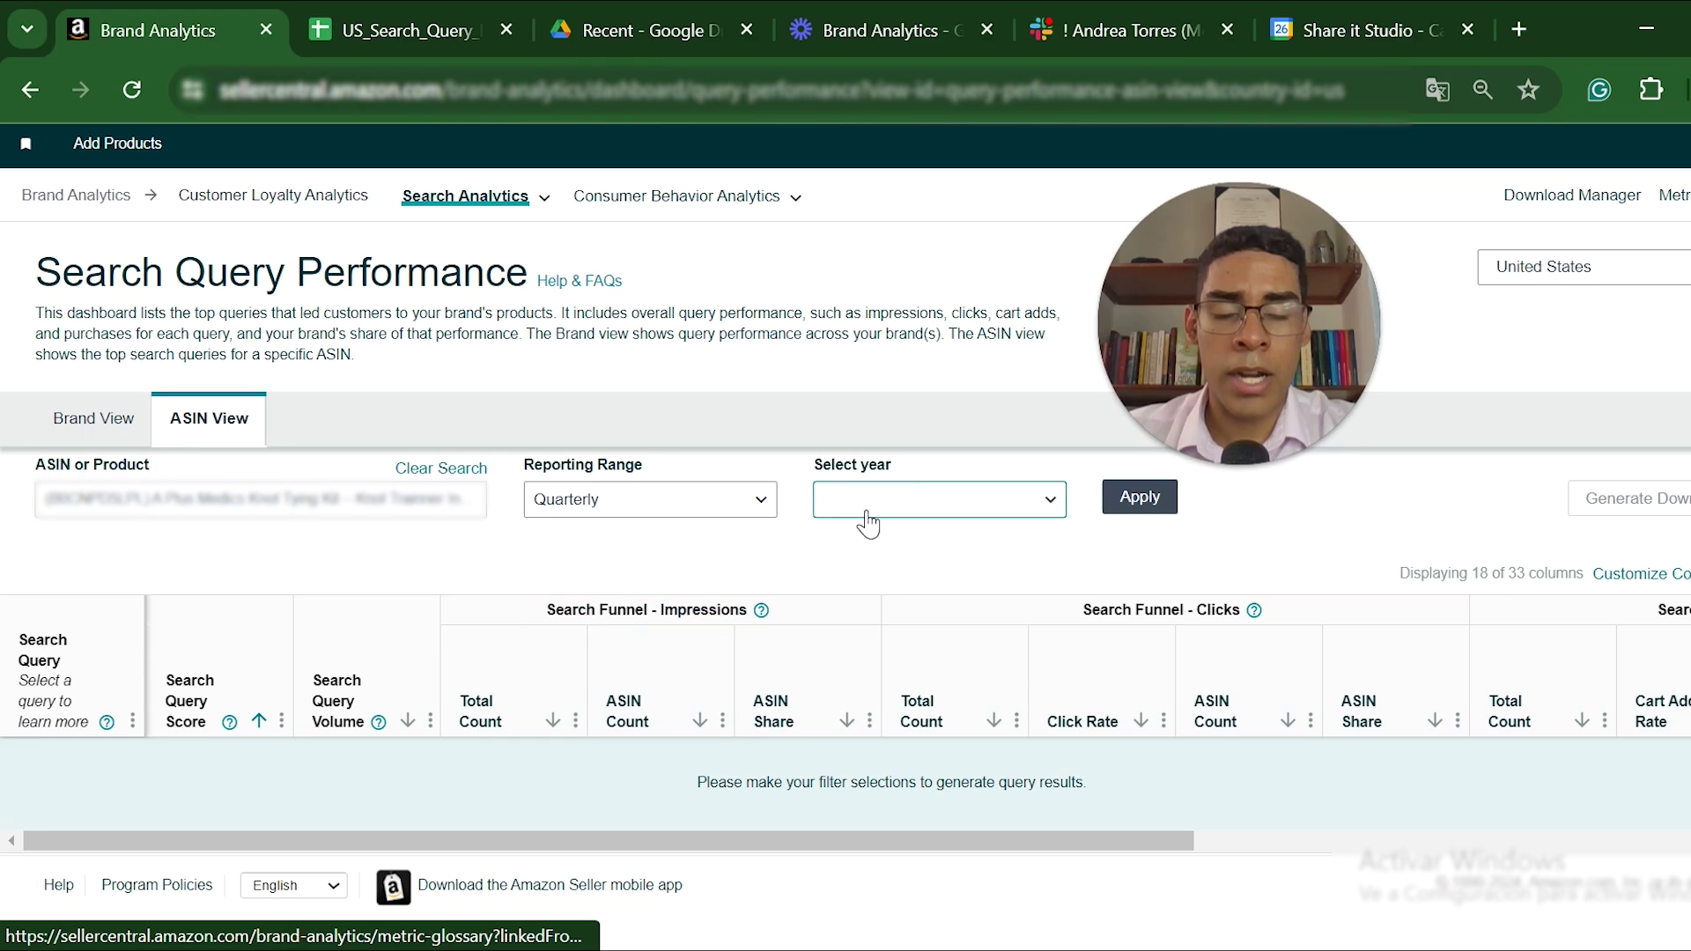
pyautogui.click(901, 523)
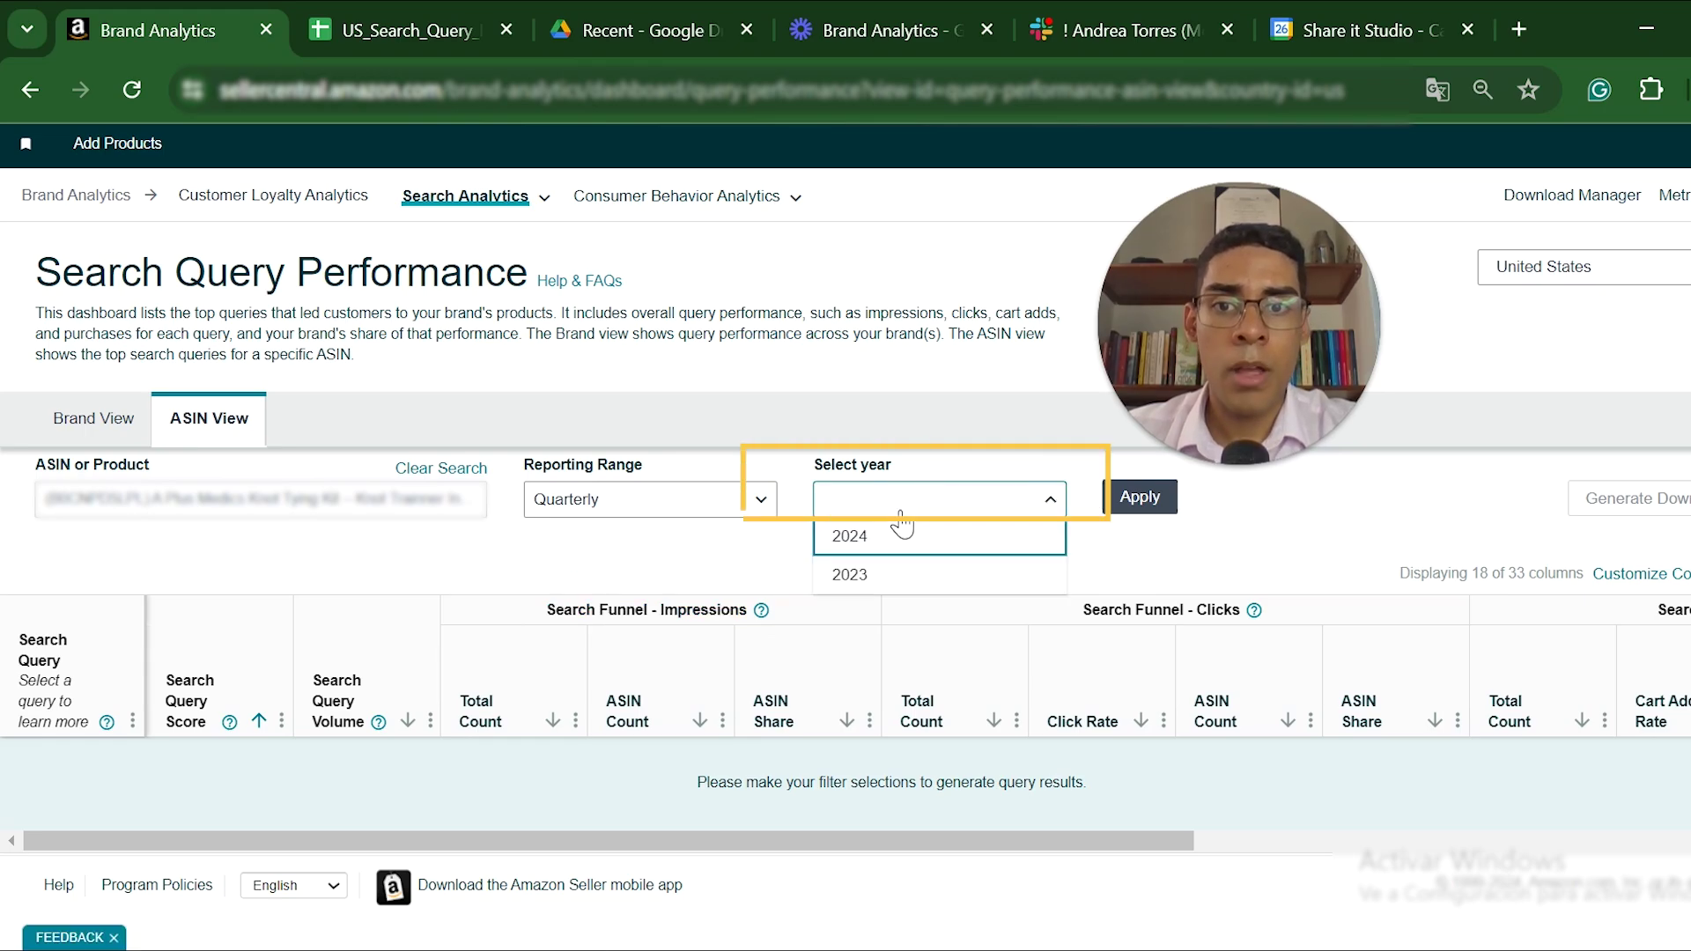
pyautogui.click(901, 553)
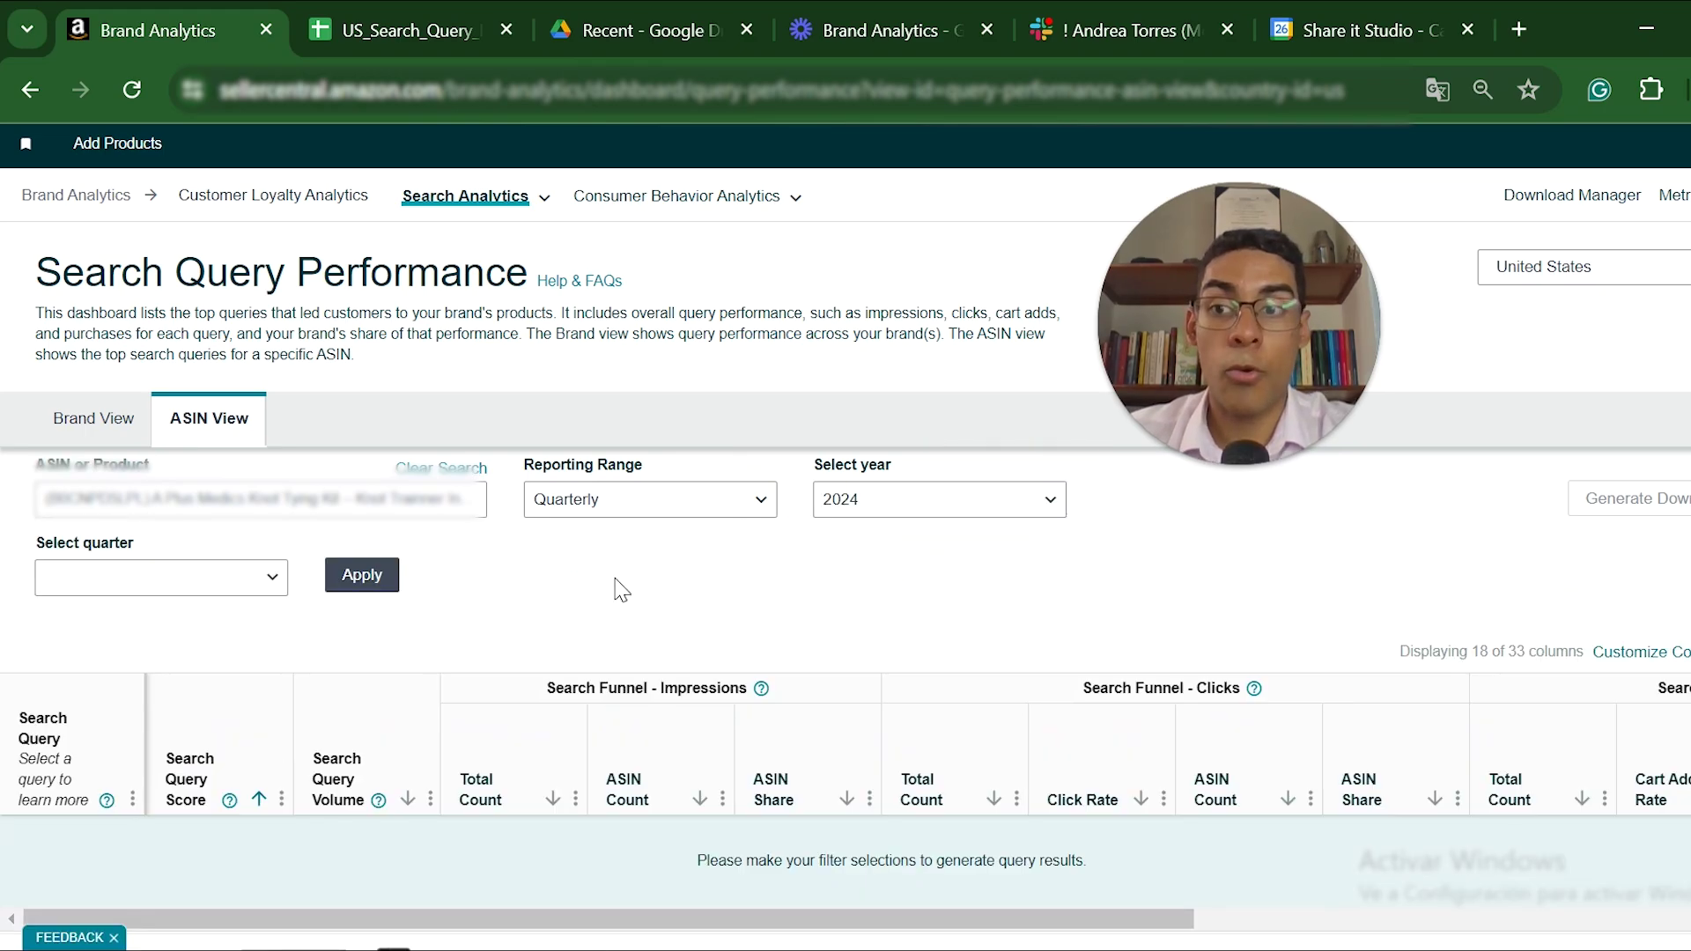
pyautogui.click(210, 582)
pyautogui.click(189, 612)
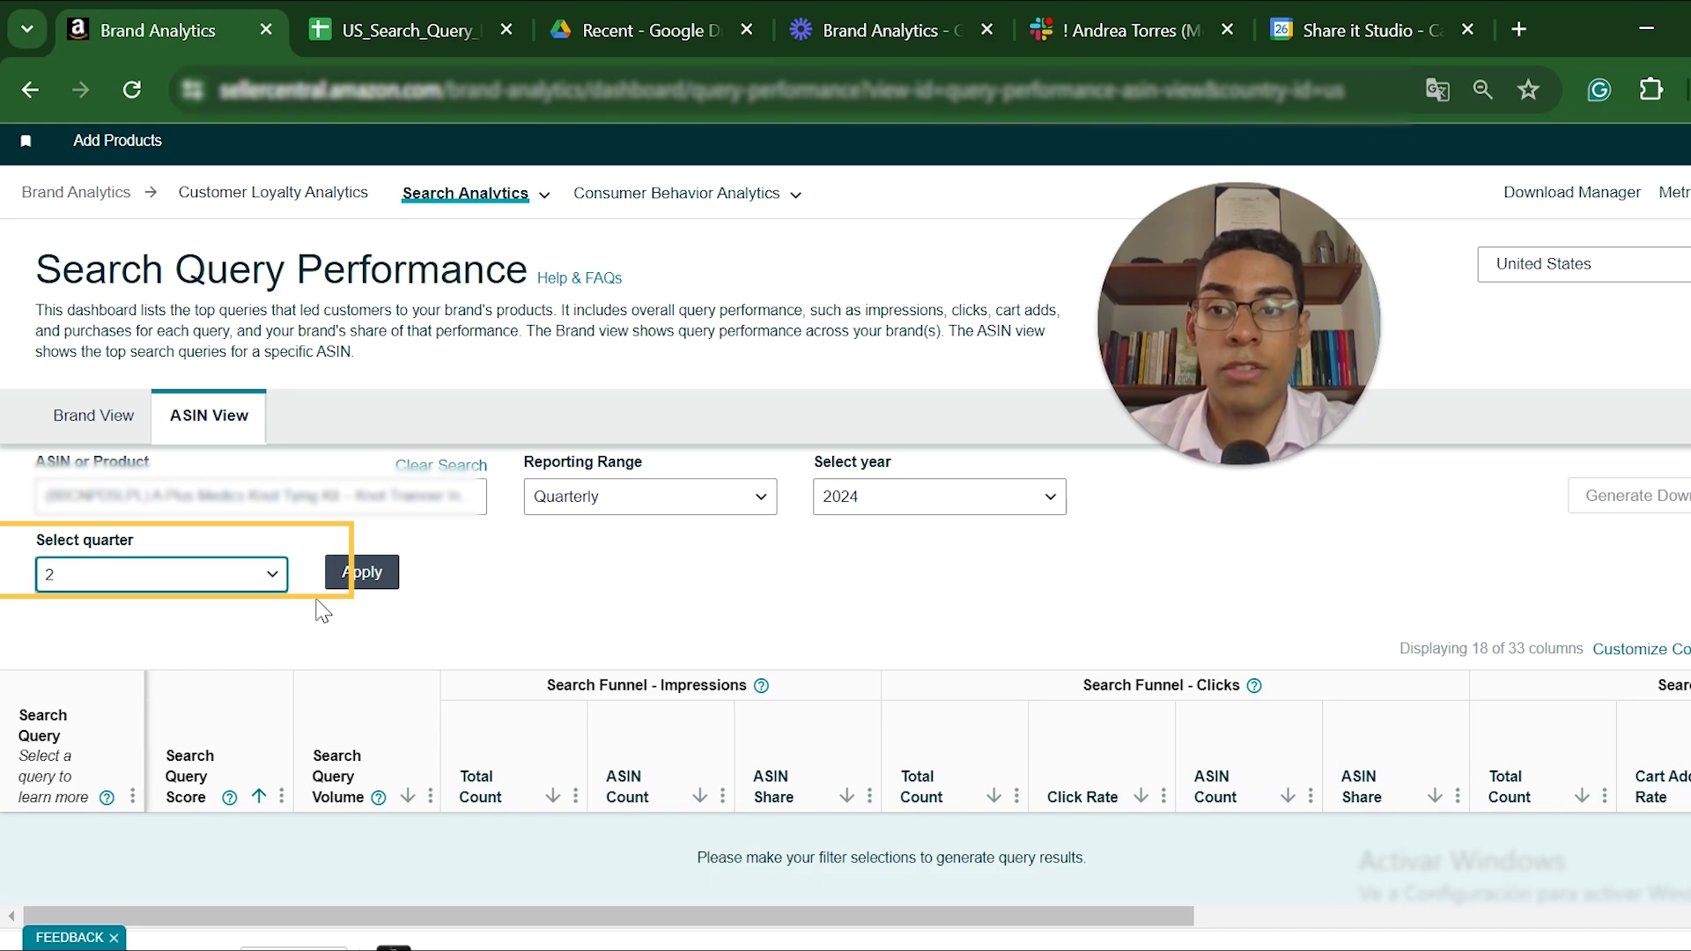
pyautogui.click(364, 581)
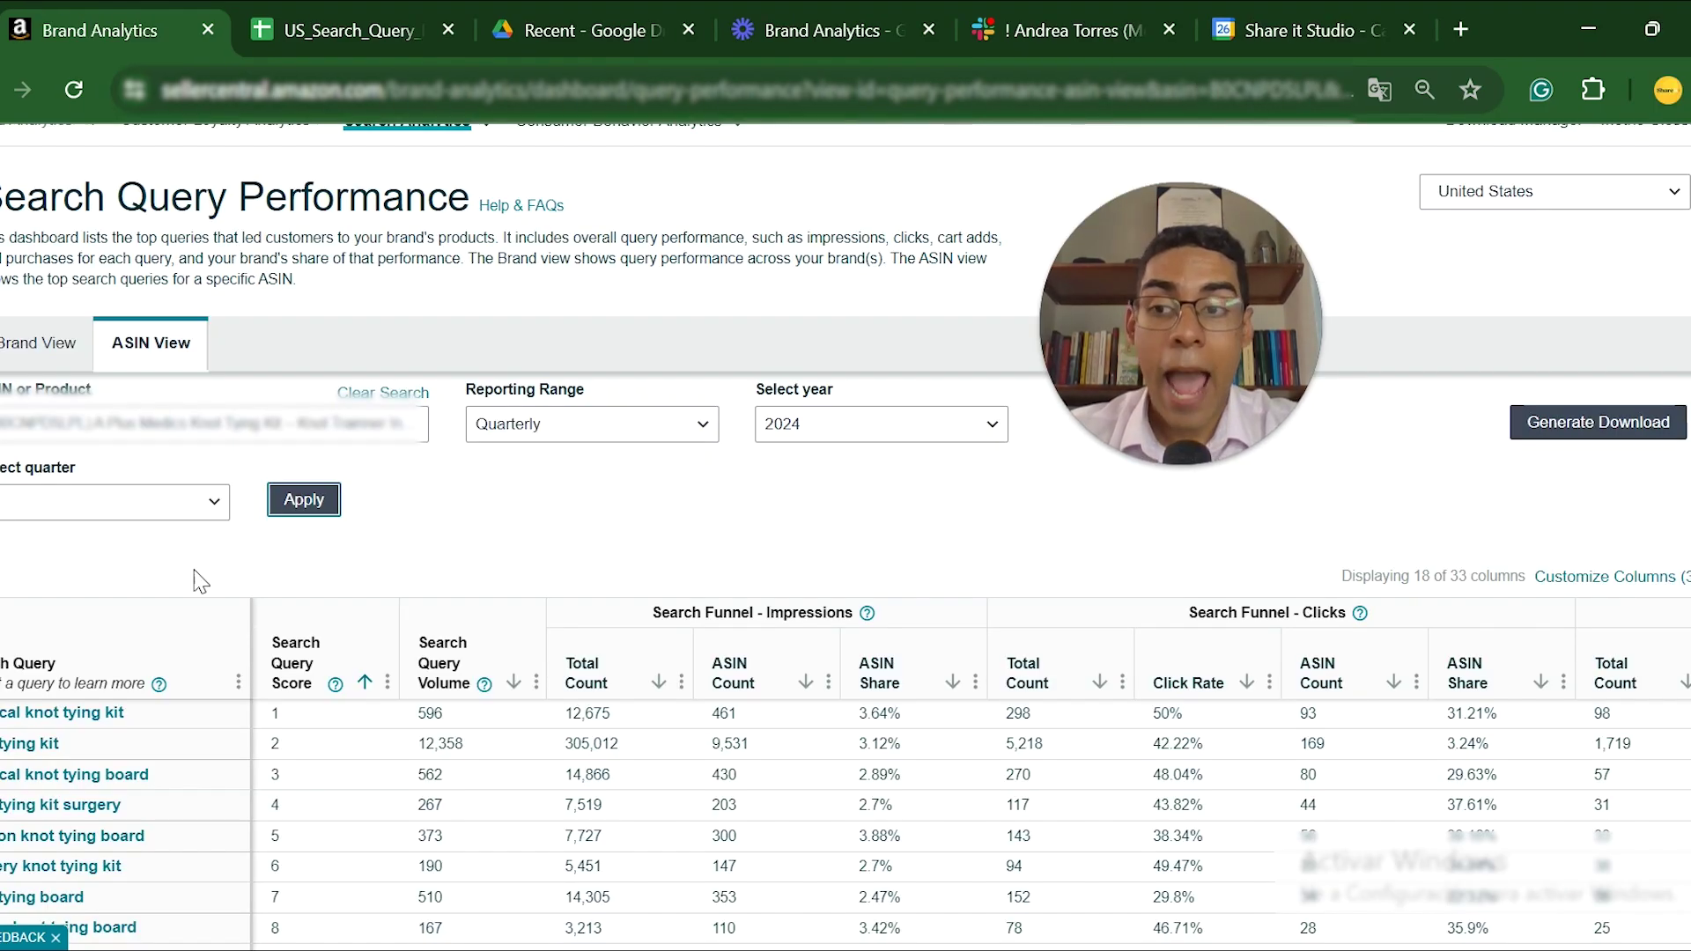
# - Examine the product's search queries and their impressions, clicks, cart adds and purchases funnel columns
pyautogui.scroll(-3, 291, 621)
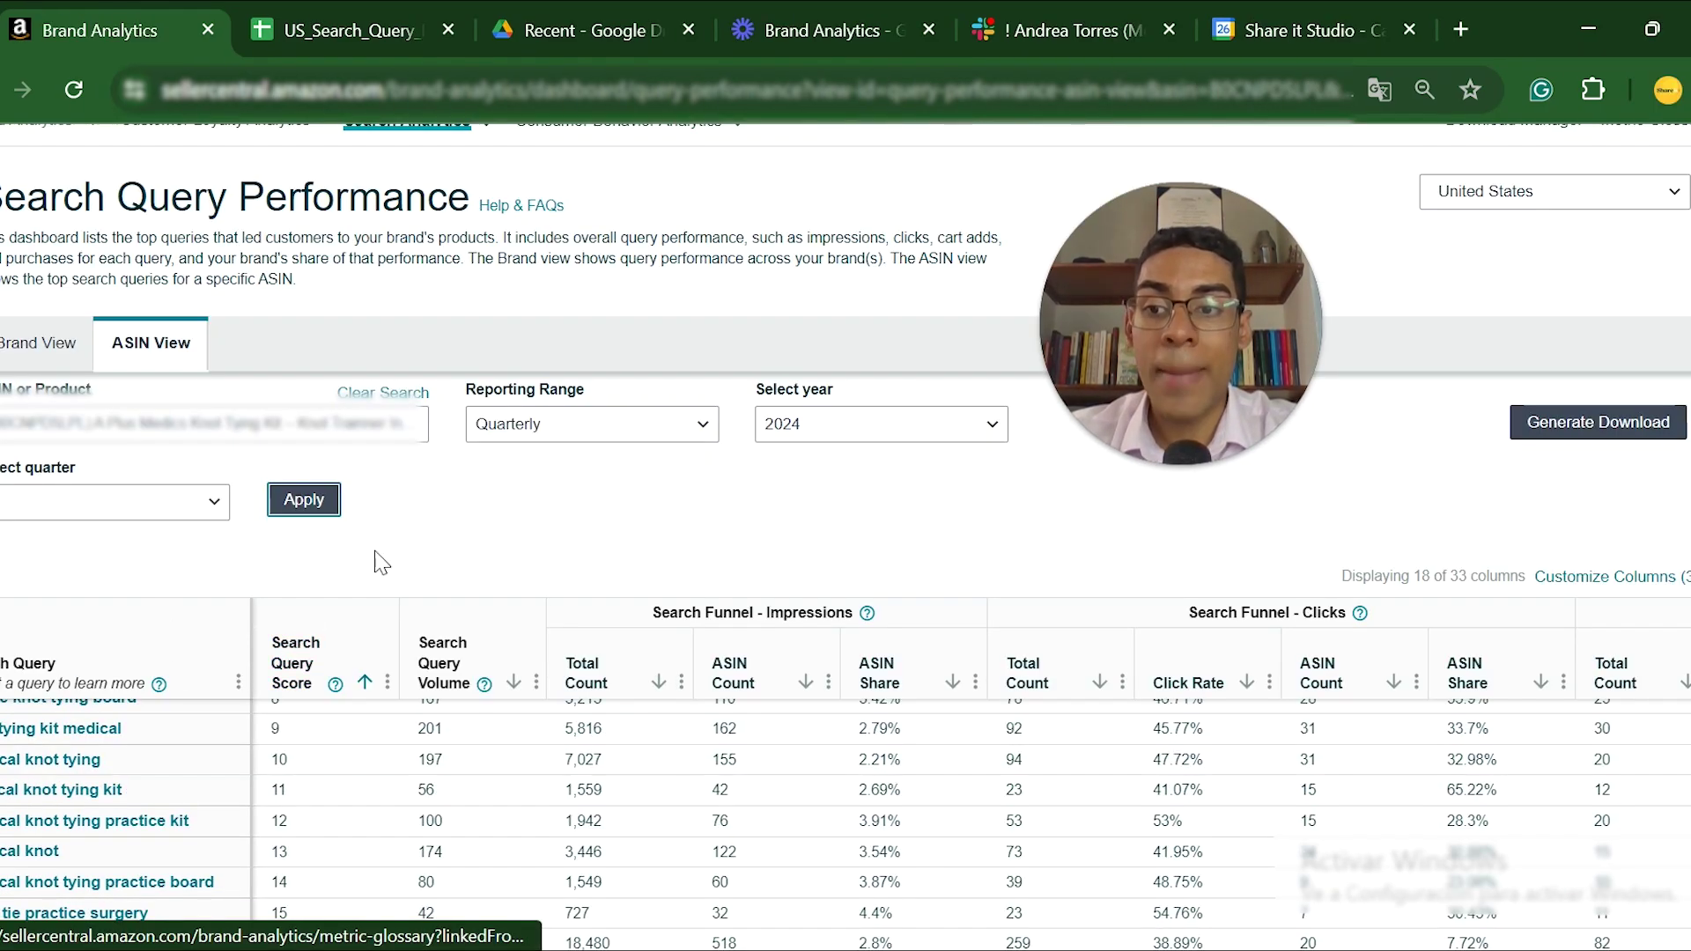
pyautogui.scroll(-5, 379, 561)
pyautogui.scroll(3, 380, 562)
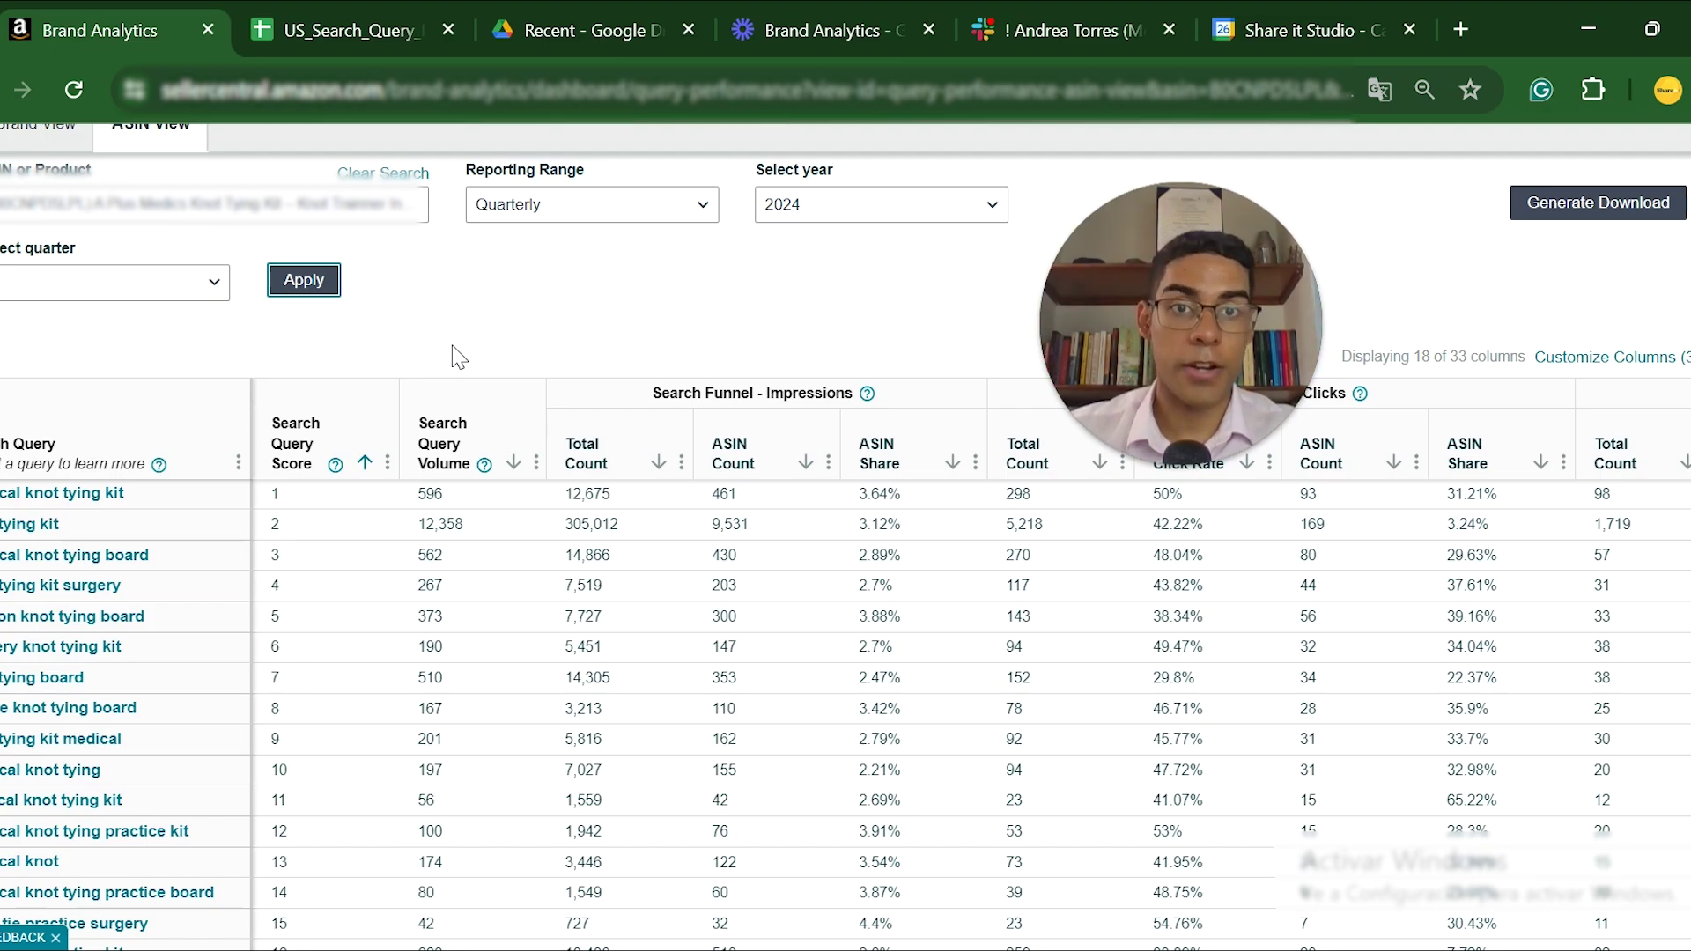
pyautogui.scroll(1, 456, 356)
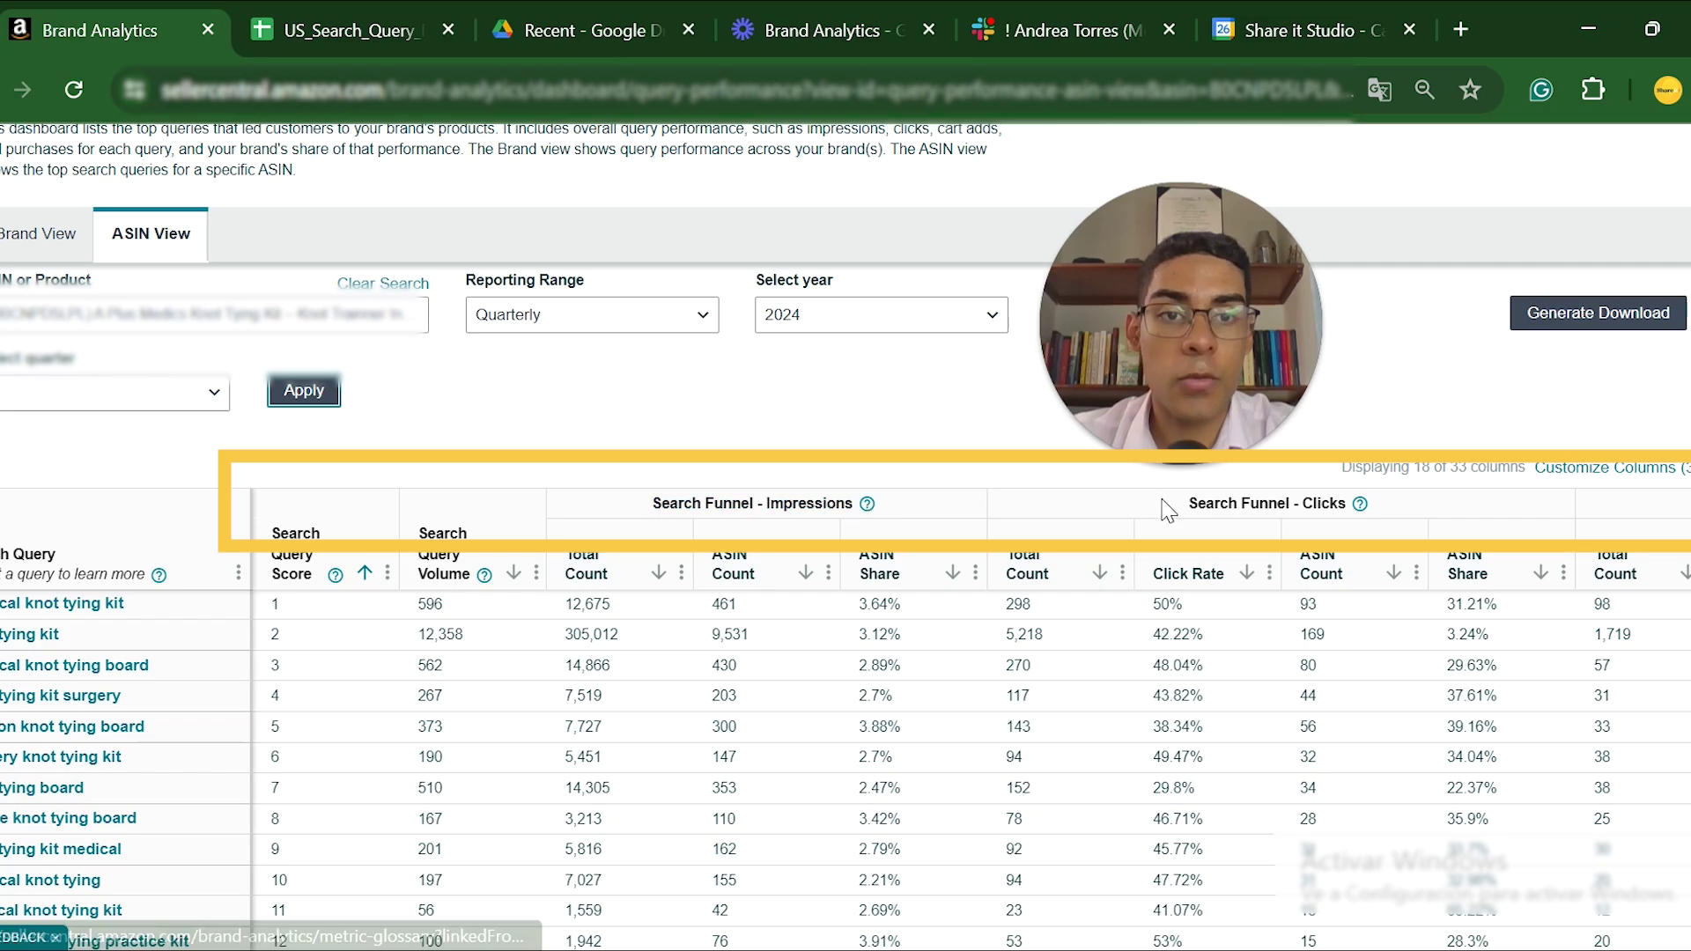
pyautogui.hscroll(10, 1289, 520)
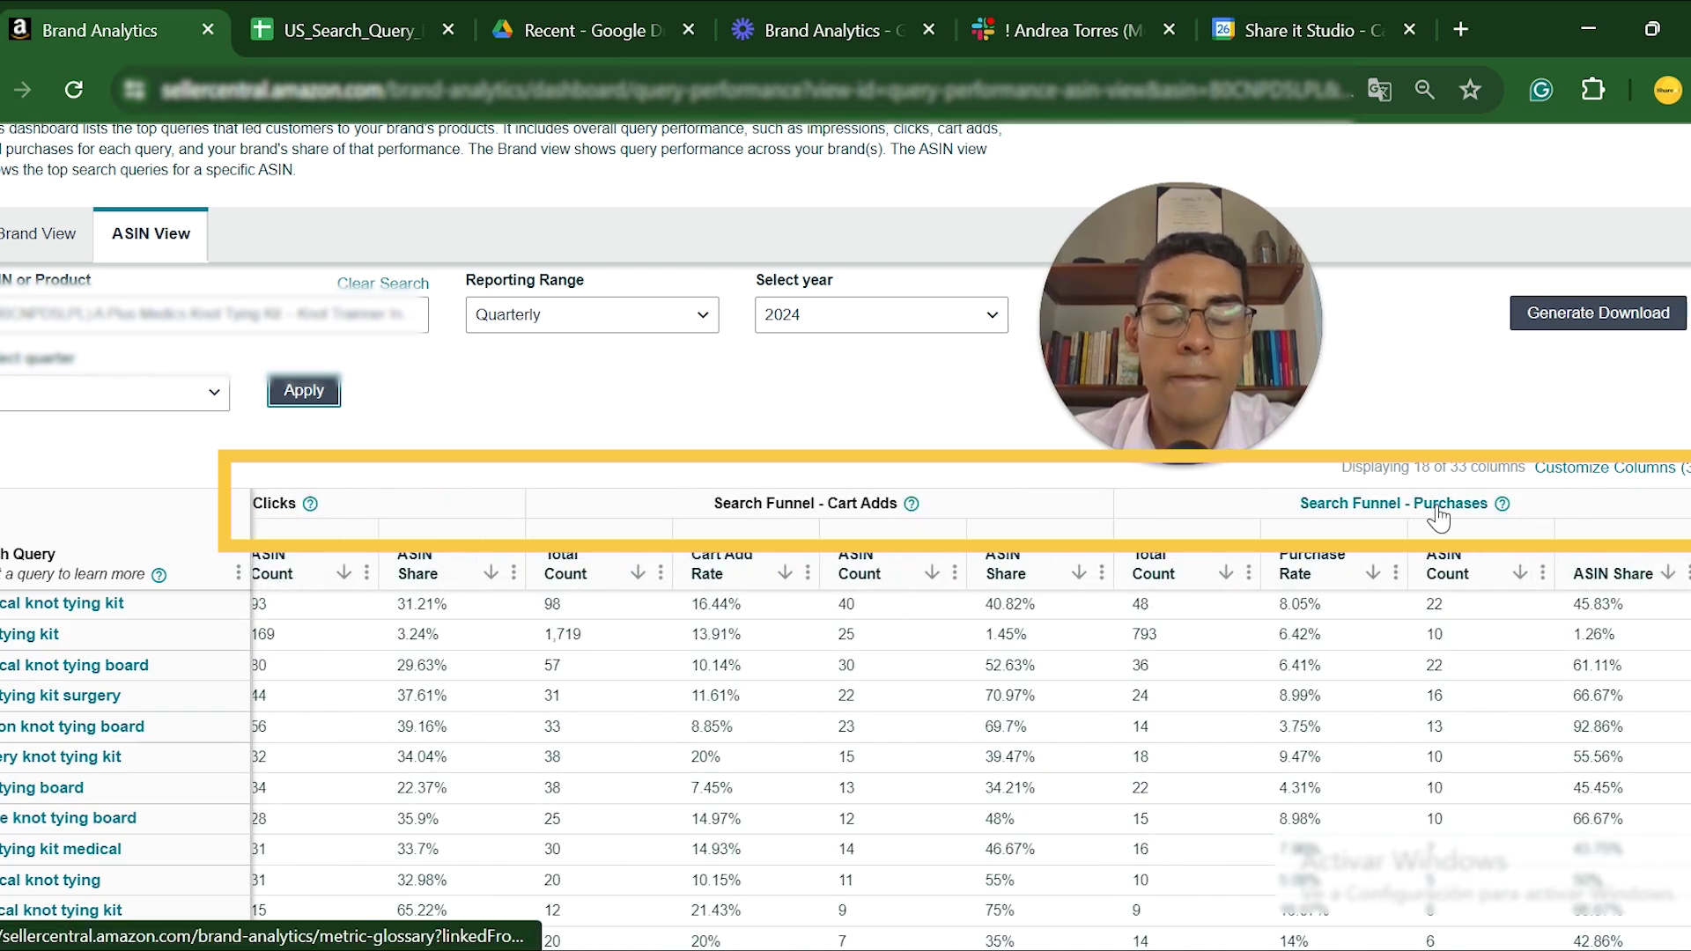
pyautogui.scroll(1, 847, 440)
pyautogui.hscroll(-10, 861, 567)
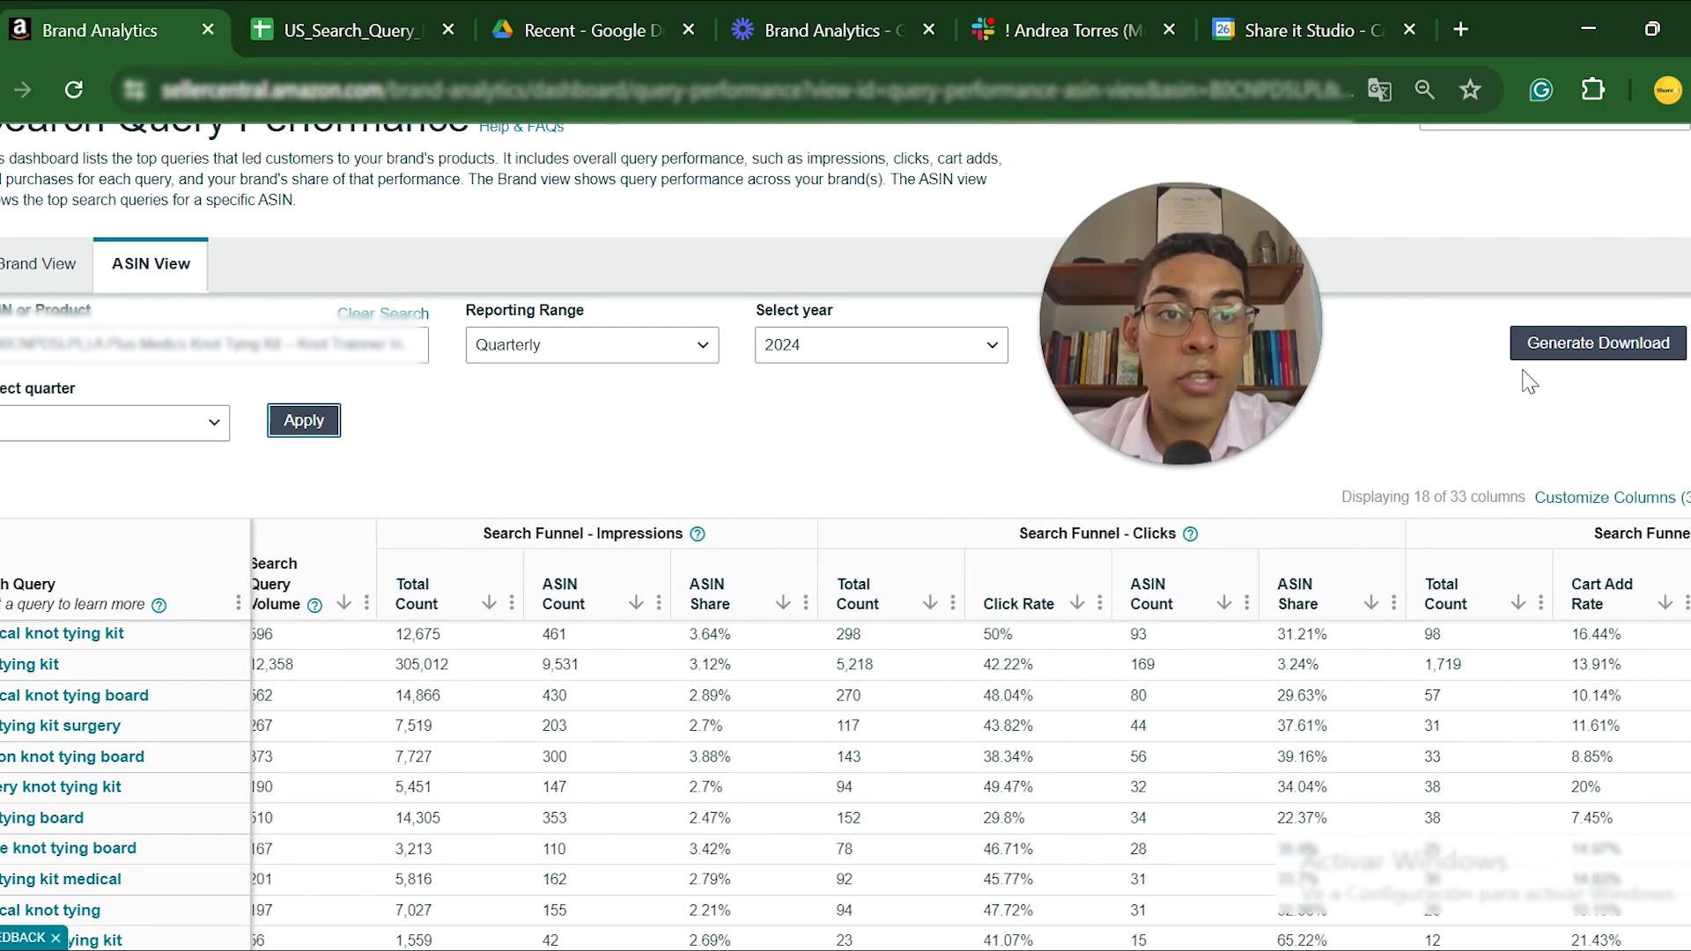
# - Generate the Simple View download of the quarterly report and review its name, time frame and start date in Download Manager
pyautogui.click(1573, 361)
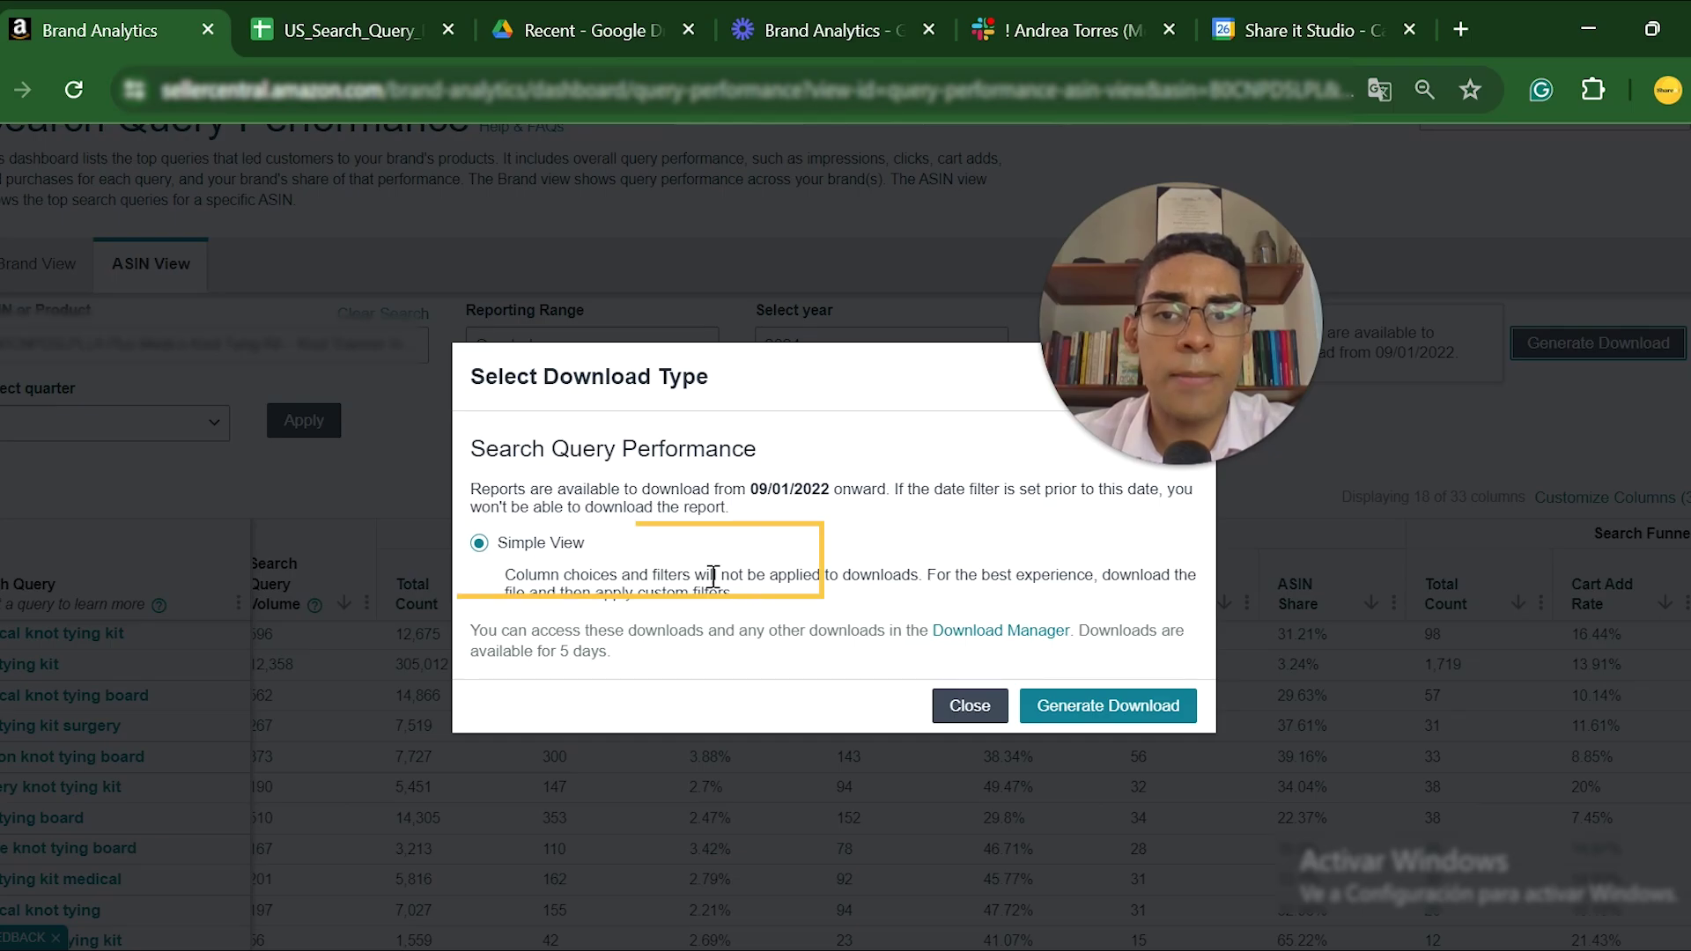
pyautogui.click(1067, 703)
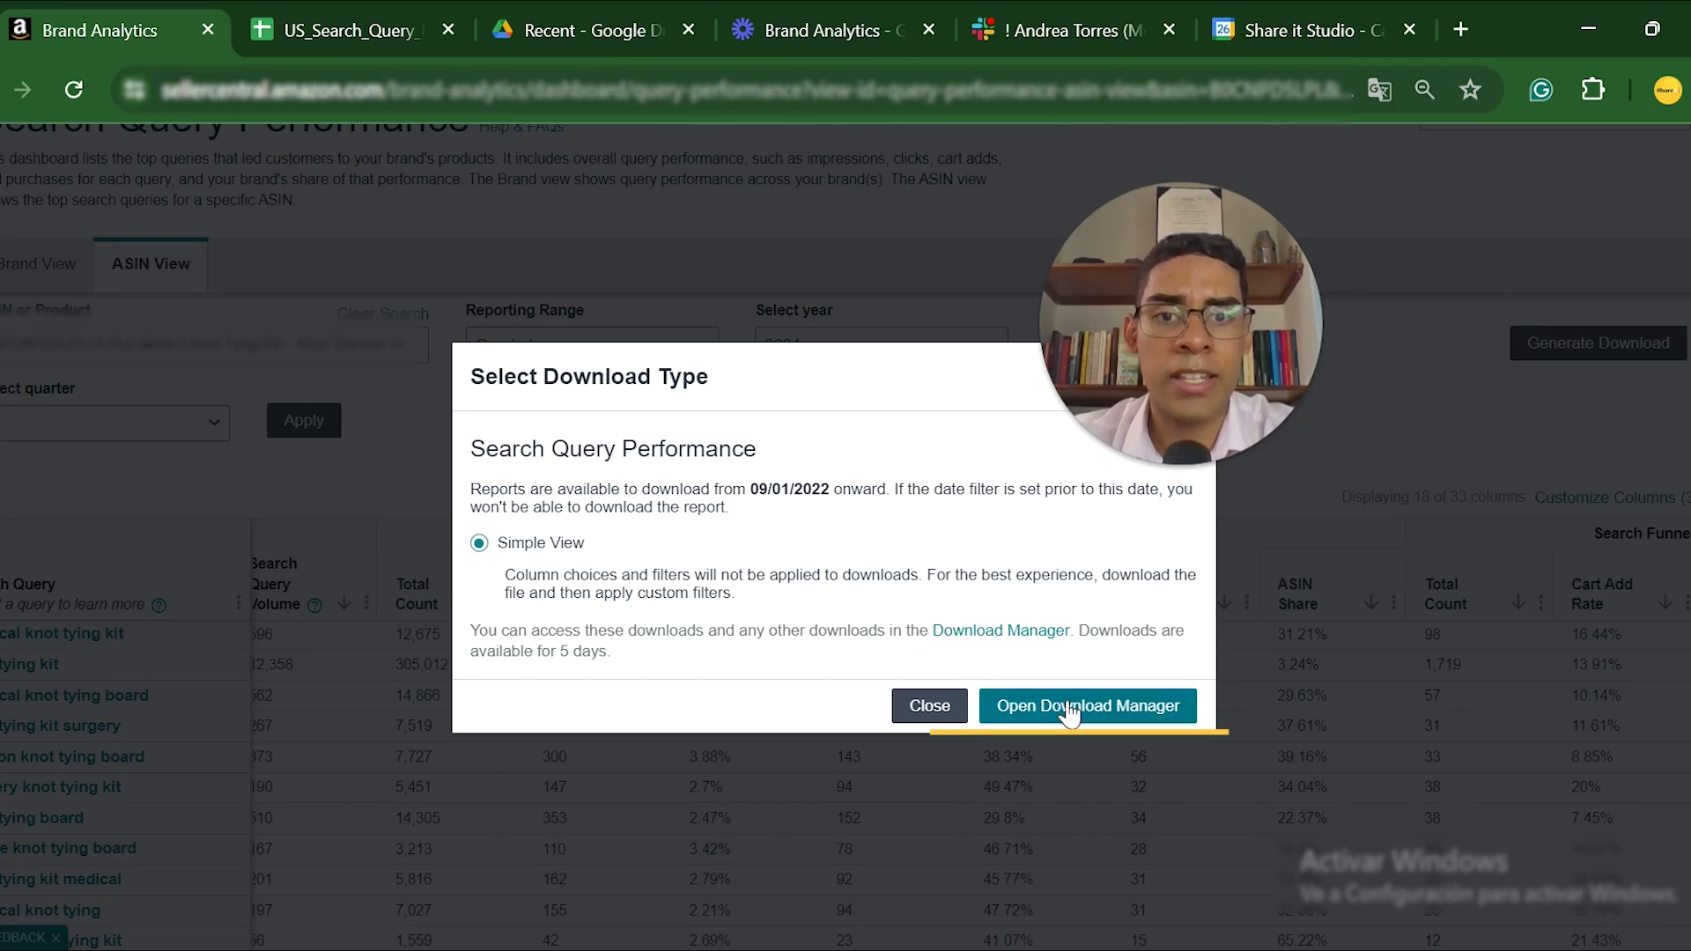
pyautogui.click(1069, 710)
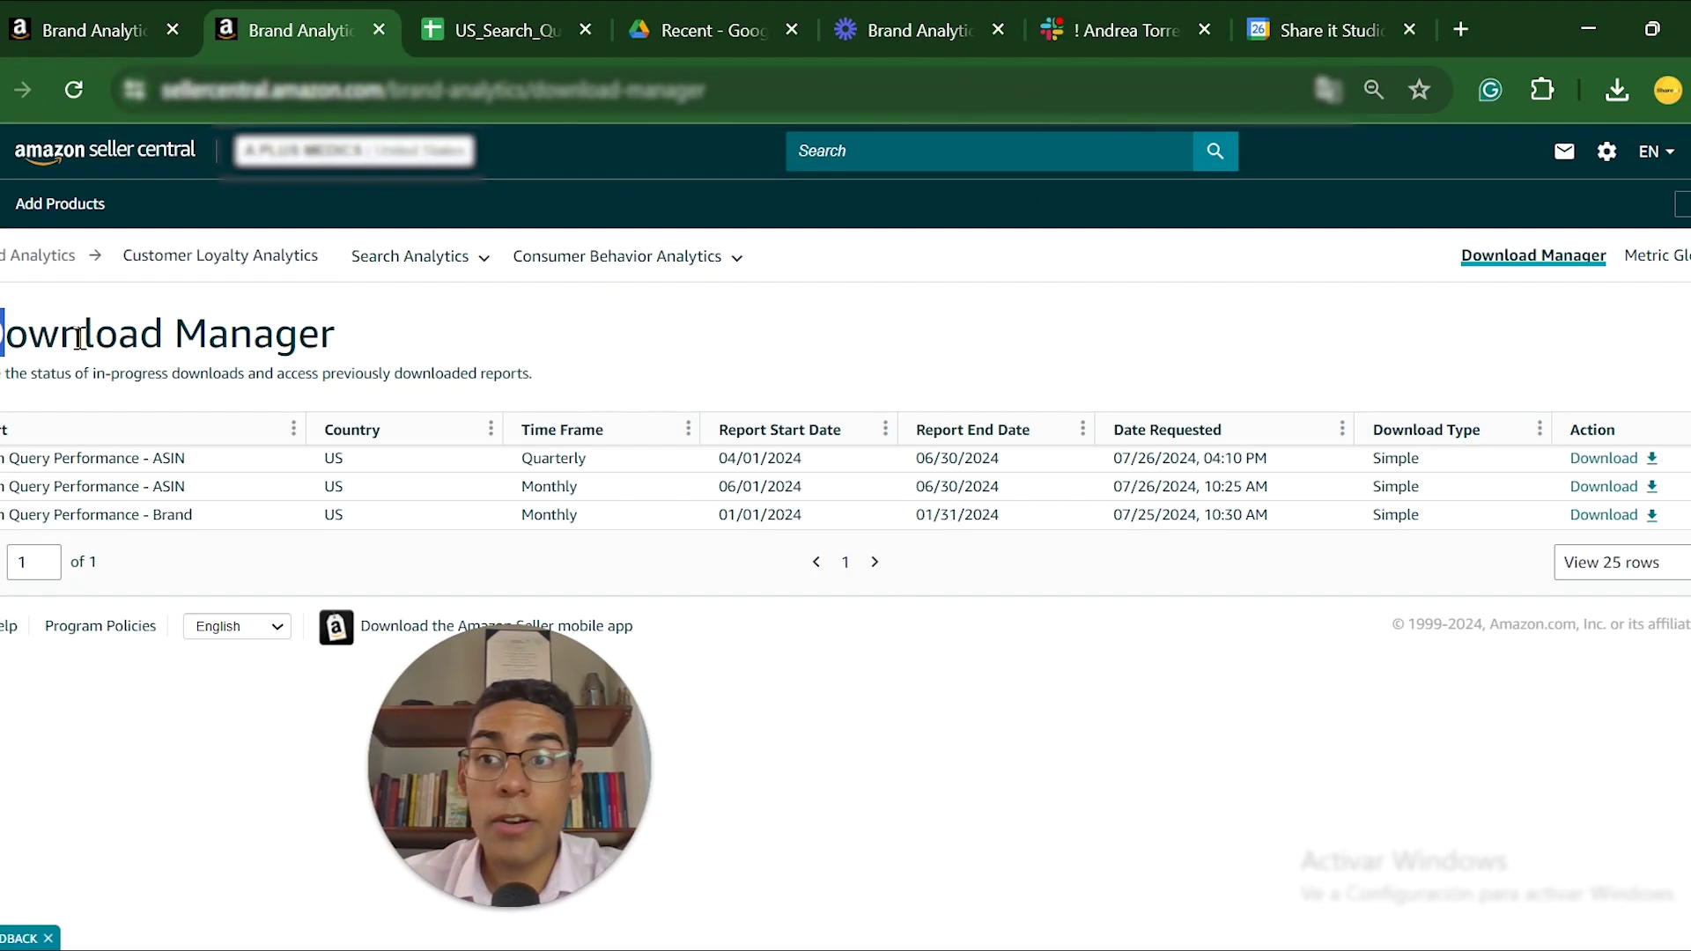
pyautogui.tripleClick(448, 342)
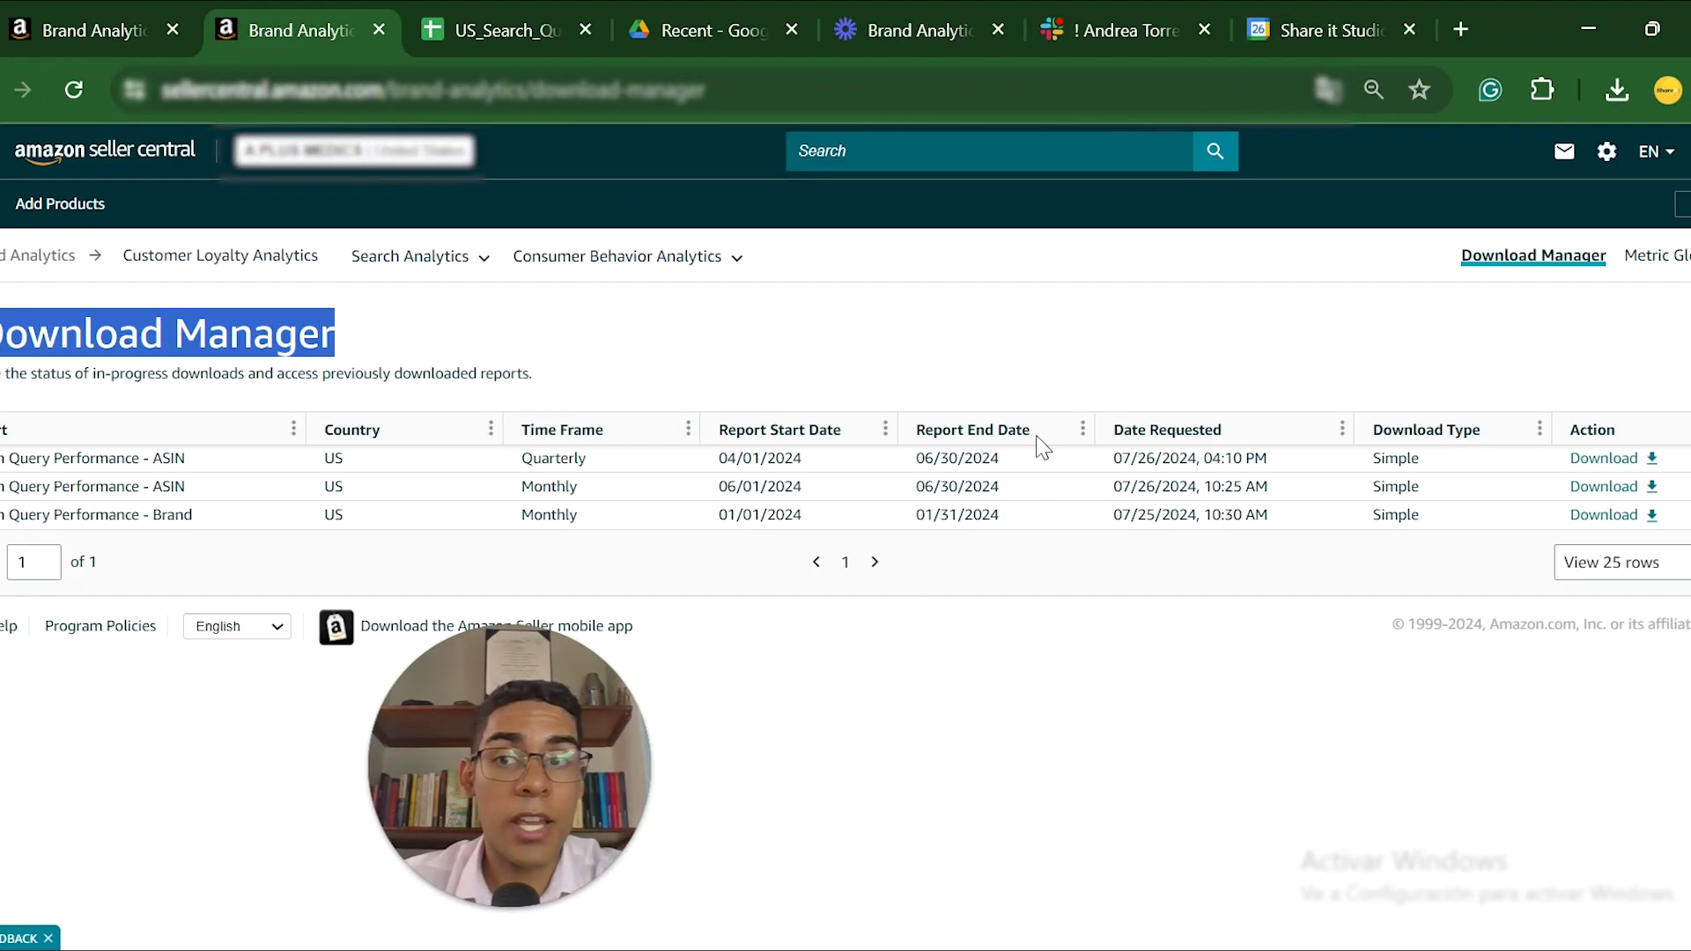
pyautogui.moveTo(5, 456); pyautogui.dragTo(215, 466)
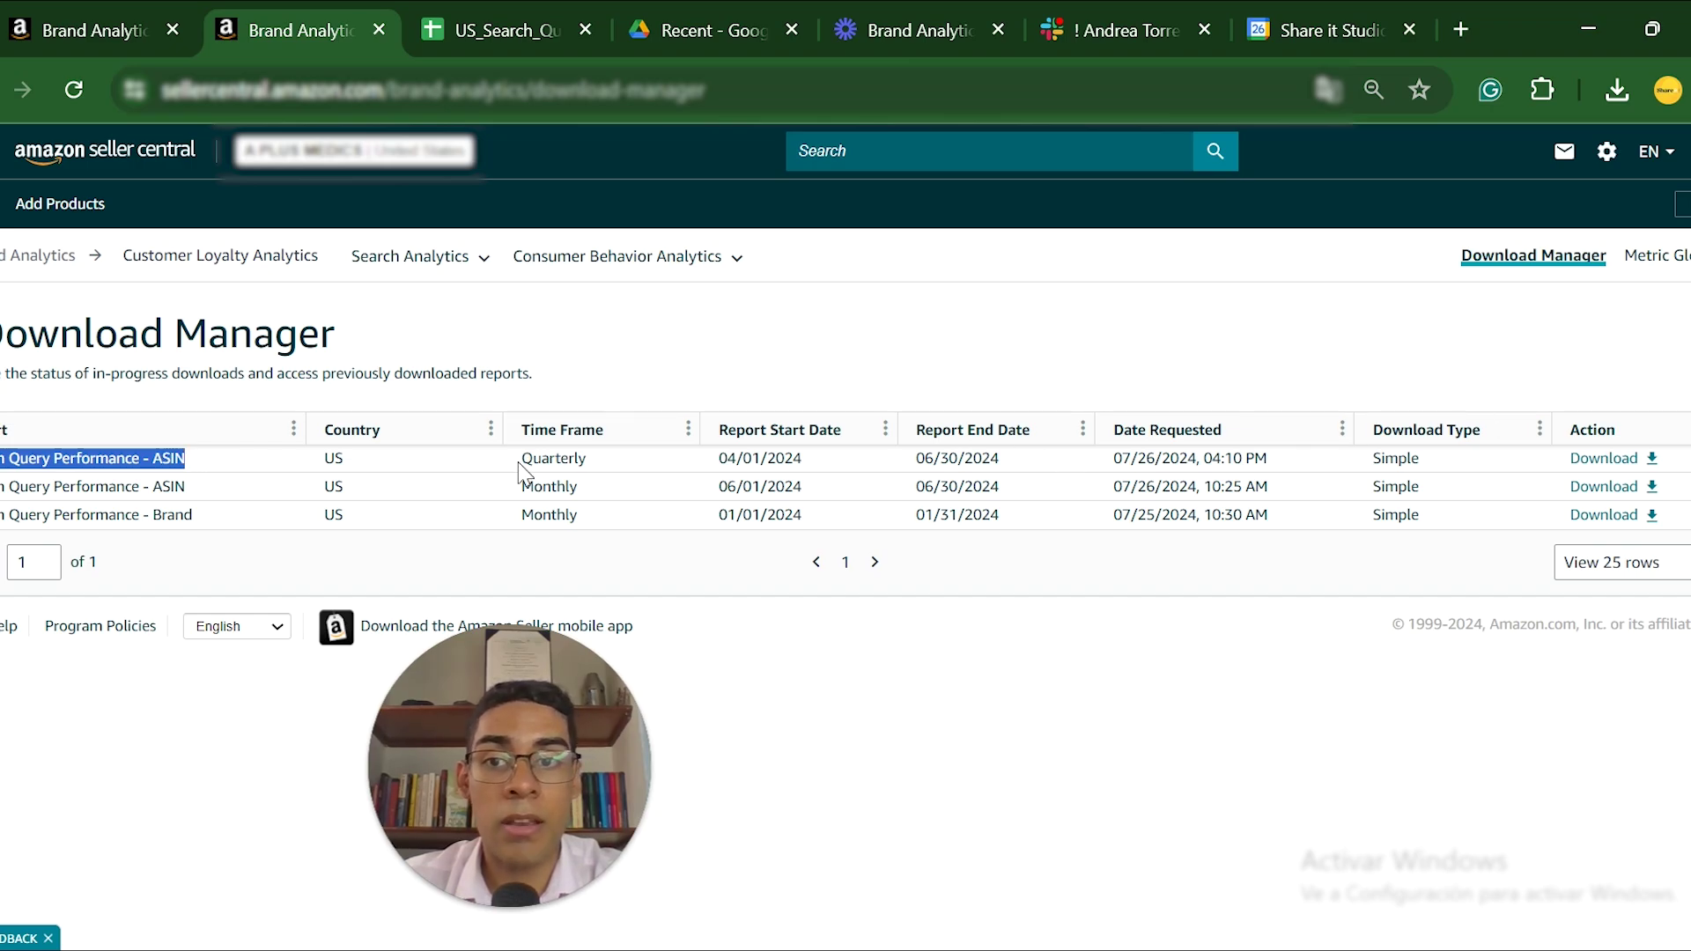
pyautogui.moveTo(521, 462); pyautogui.dragTo(608, 474)
pyautogui.moveTo(710, 459); pyautogui.dragTo(854, 469)
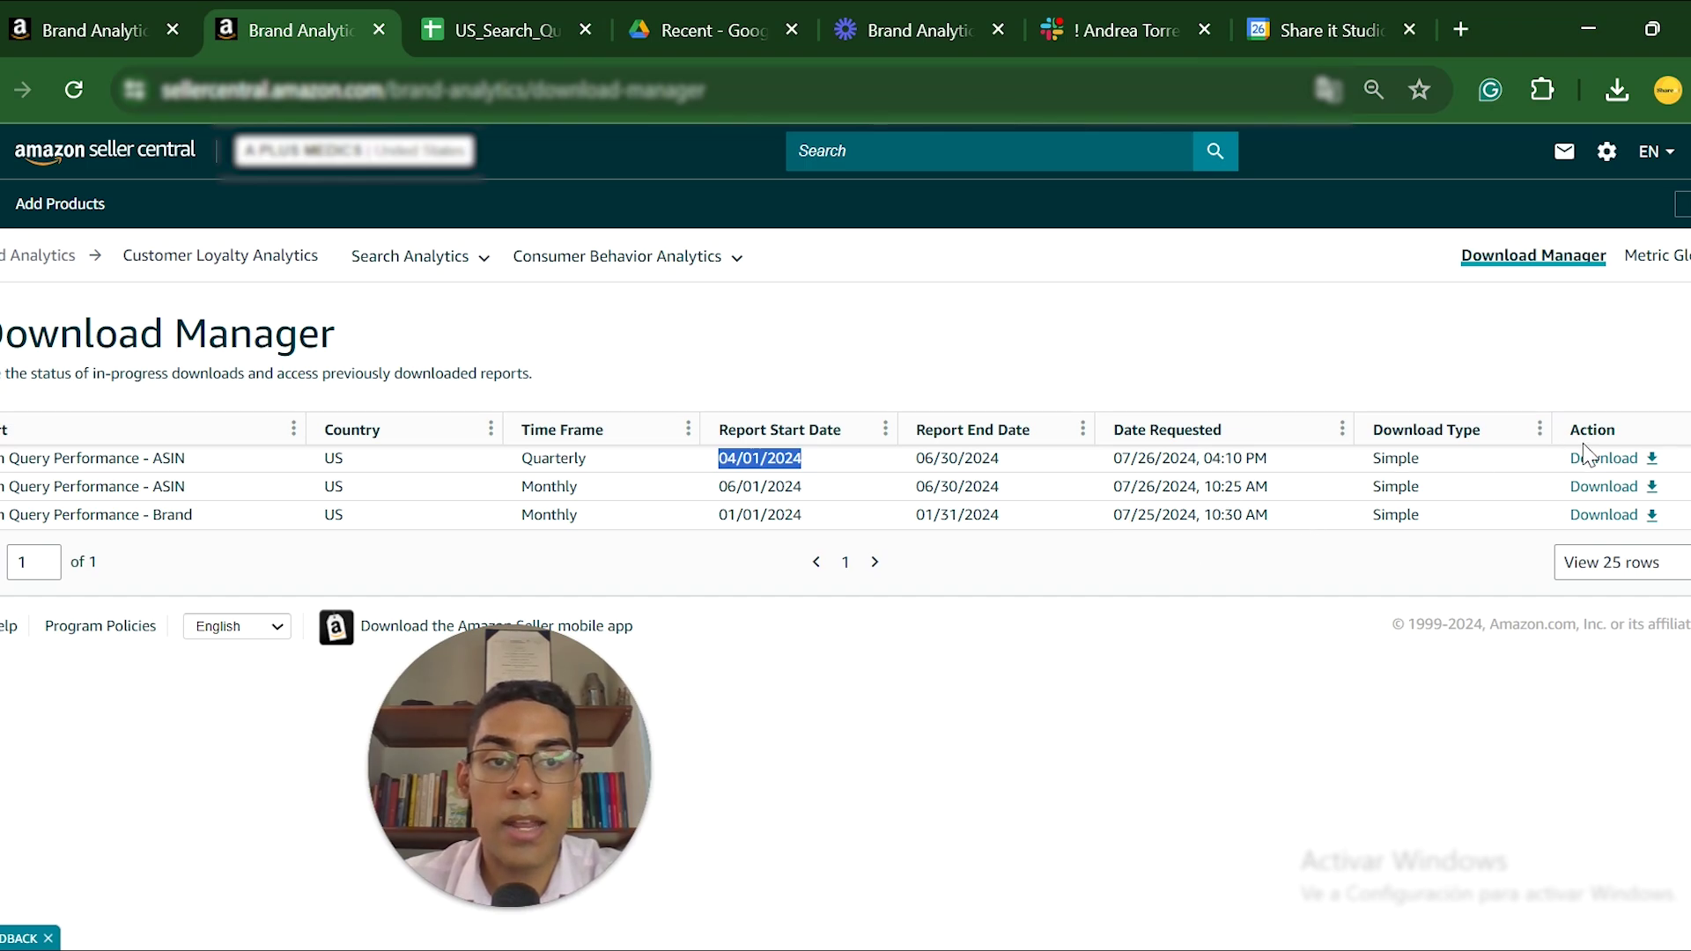
# - Switch to the June 2024 report in Google Sheets, delete the filter-information row above the headers, and return to the Search Query Performance dashboard
pyautogui.click(548, 20)
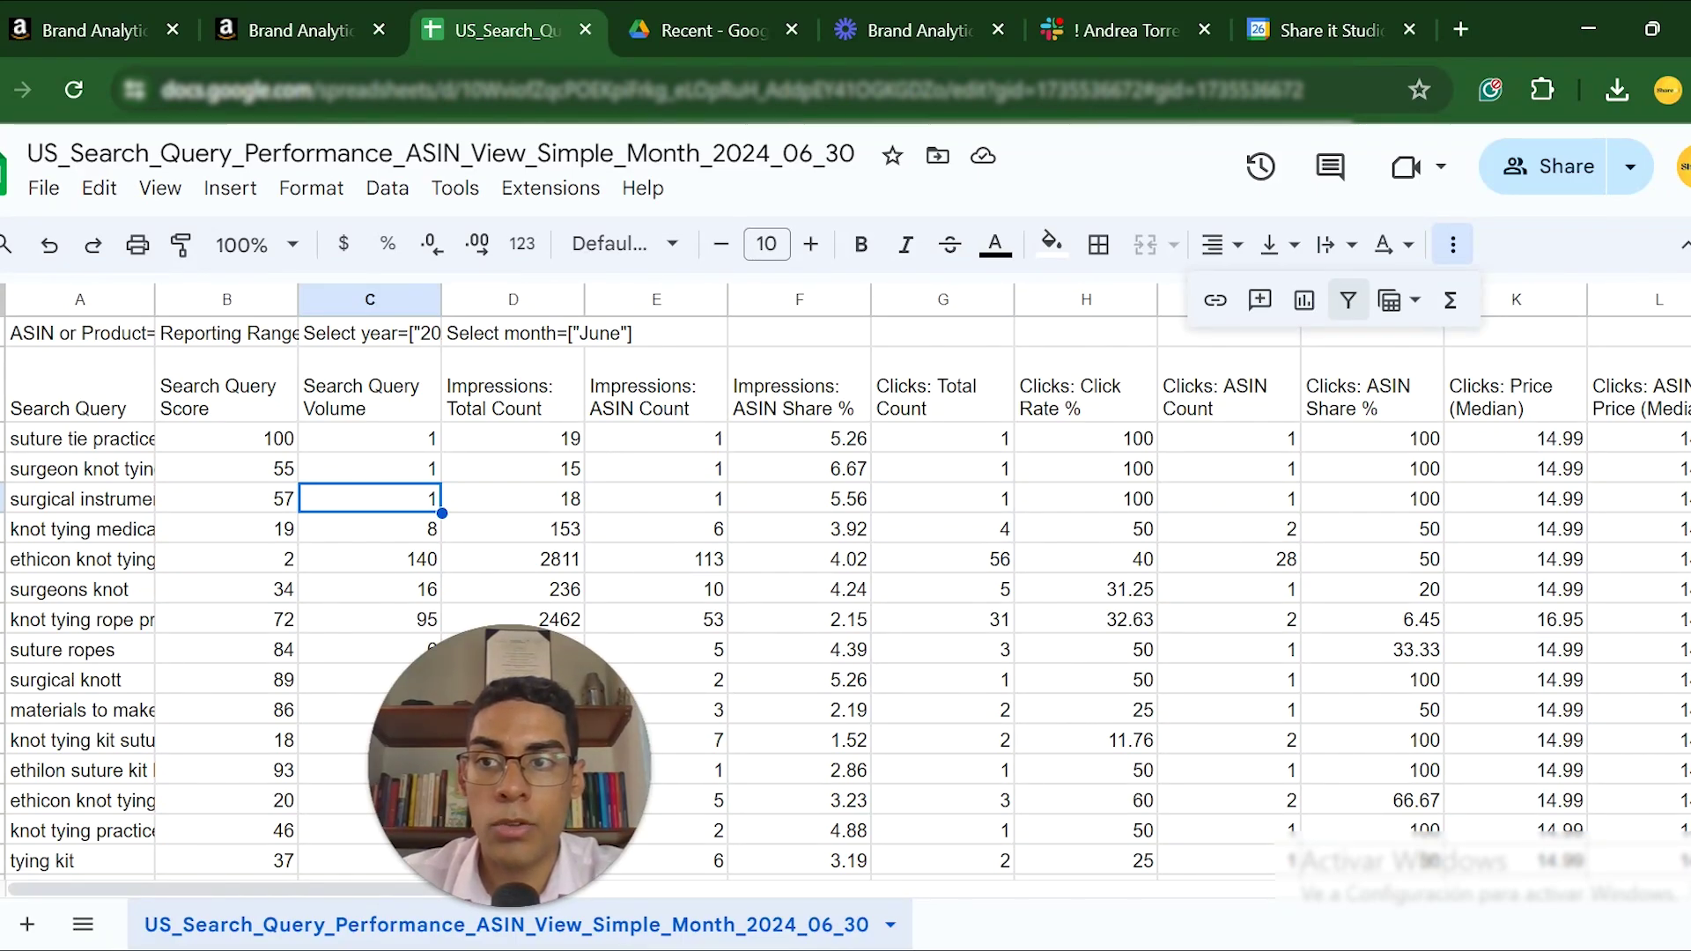
pyautogui.click(2, 333)
pyautogui.rightClick(2, 333)
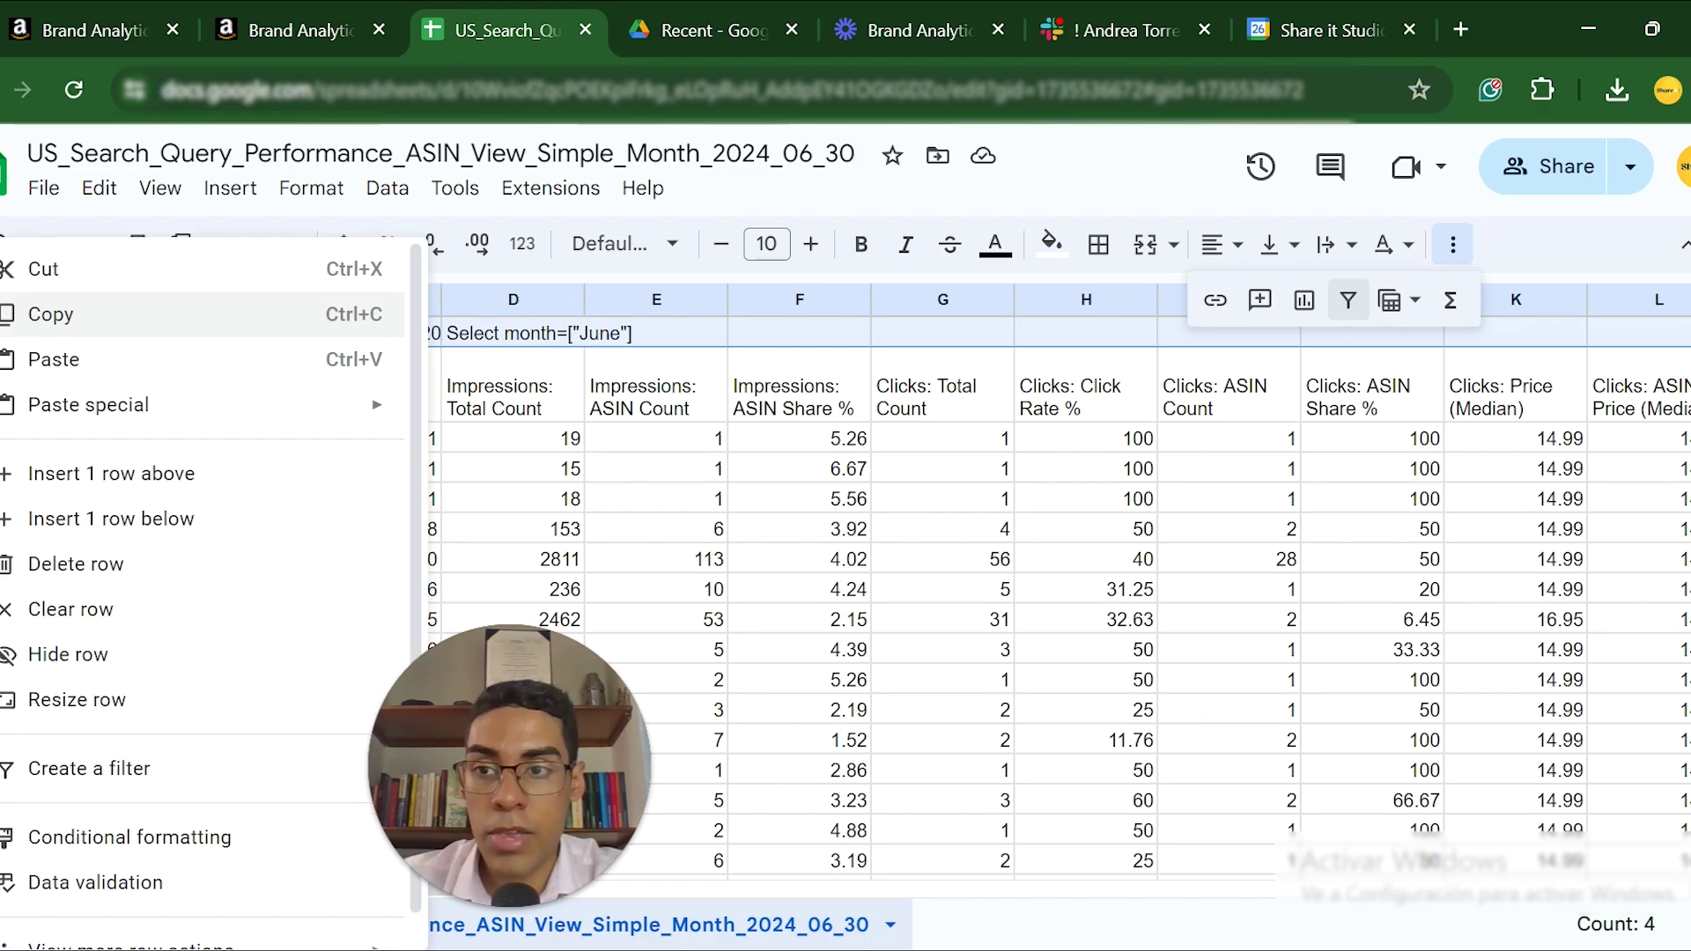
pyautogui.click(95, 563)
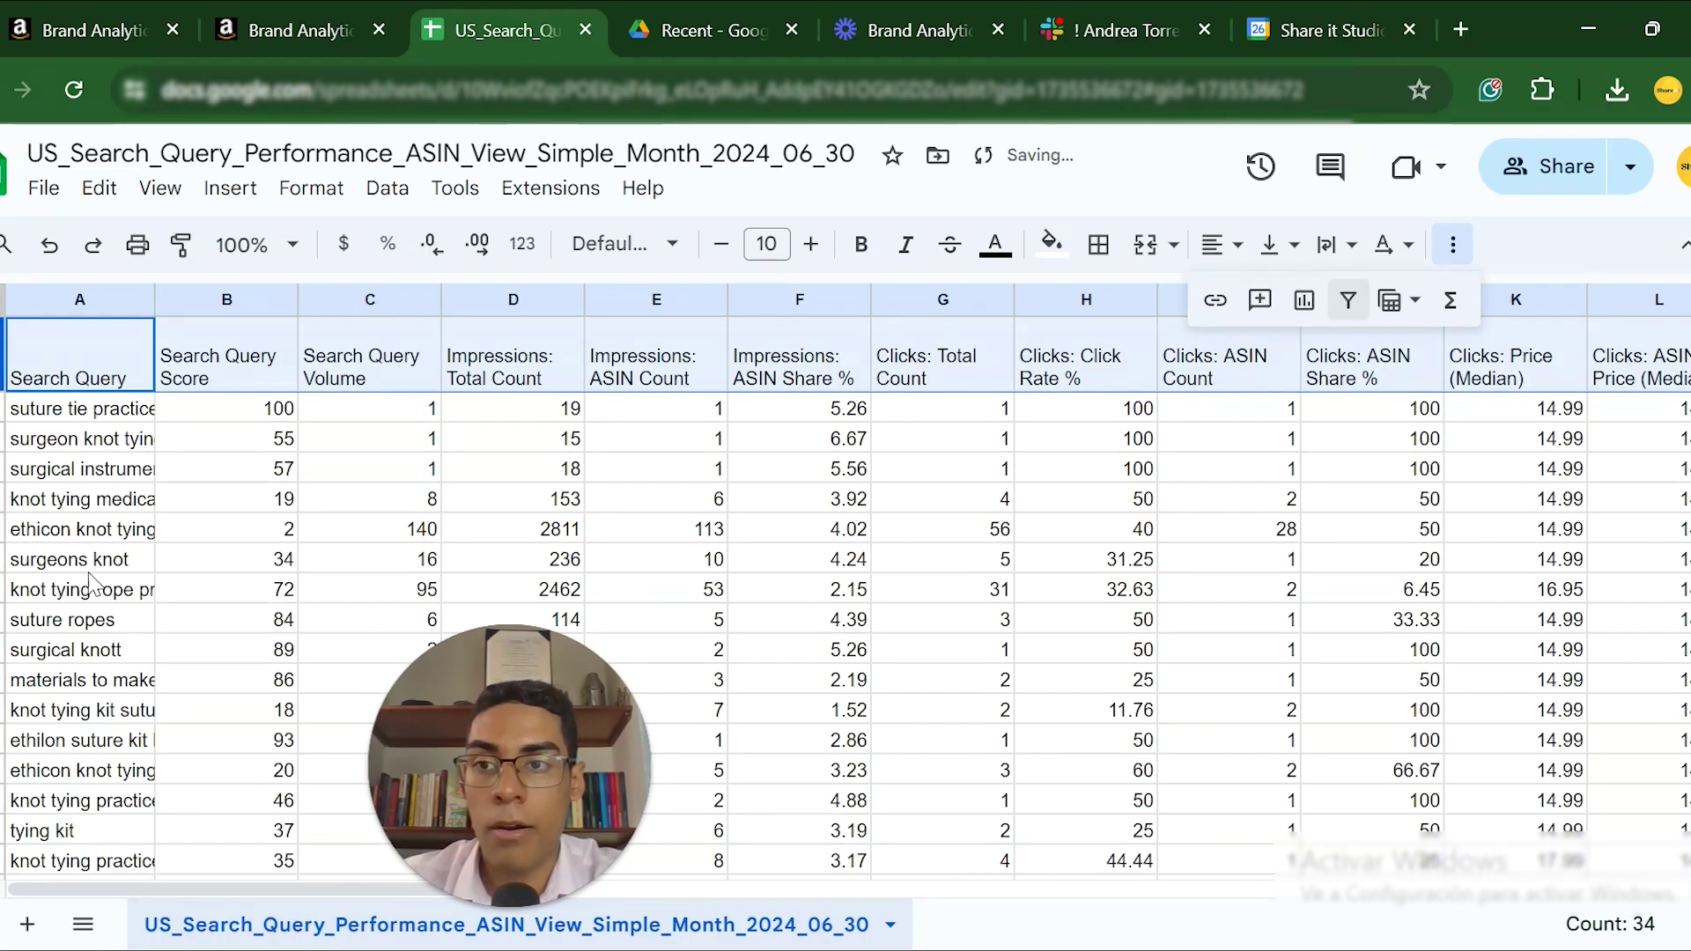
pyautogui.click(225, 377)
pyautogui.click(264, 14)
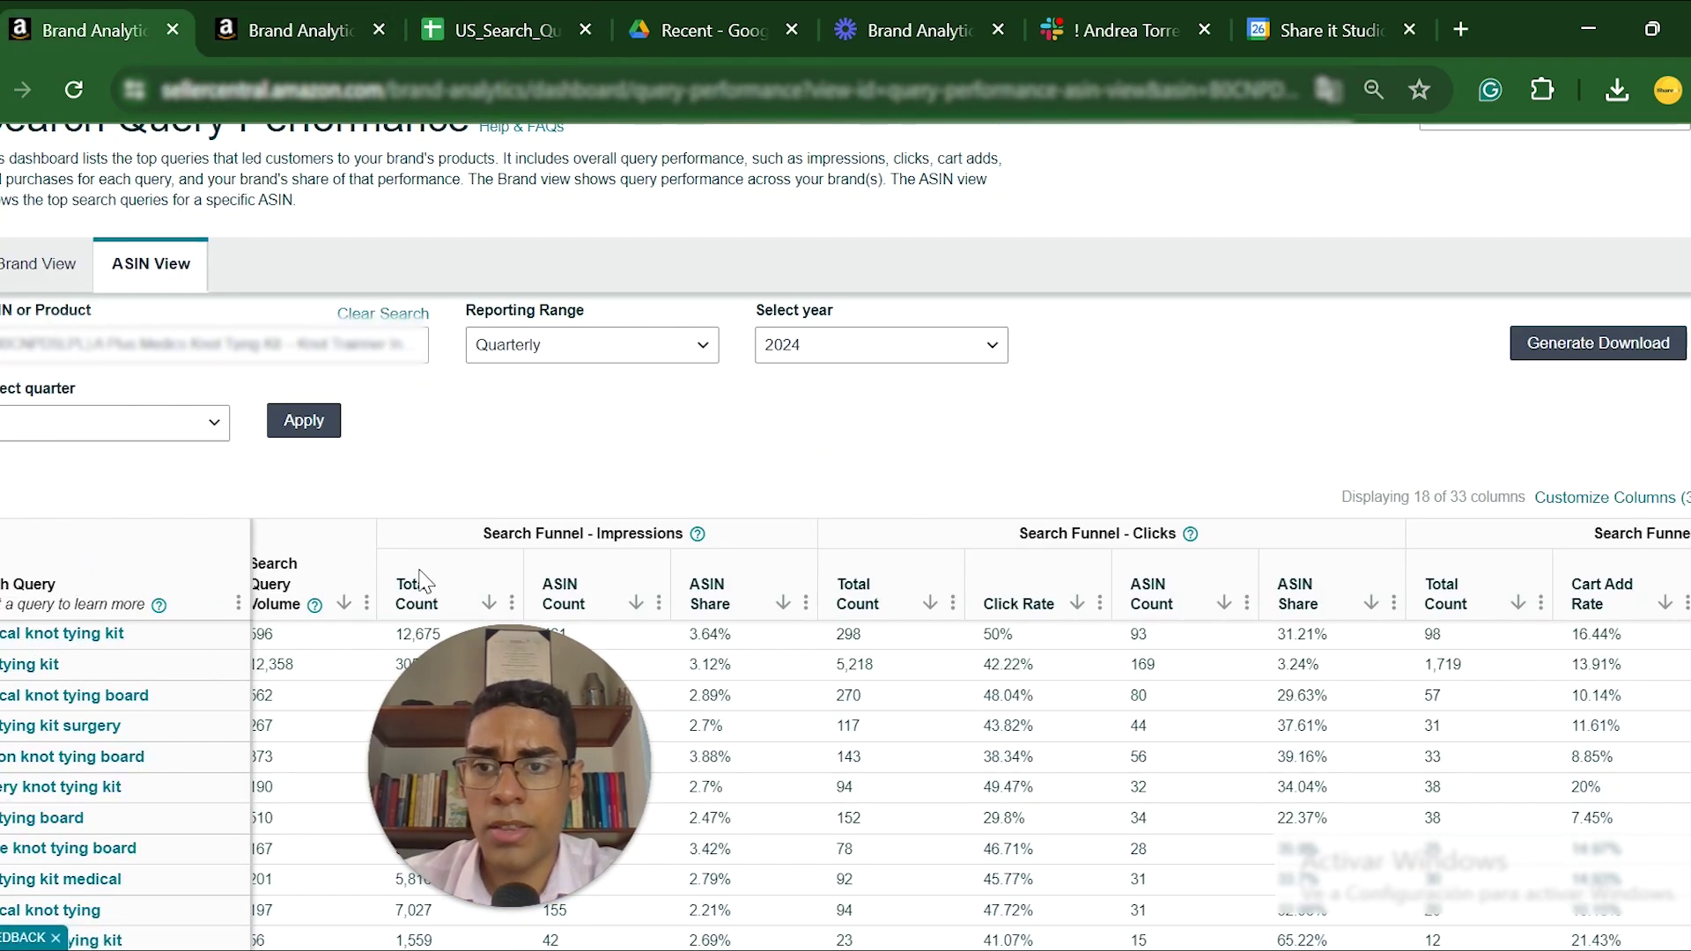
# - Switch to the June 2024 report in Google Sheets, add a filter to its headers, and sort Search Query Score A to Z
pyautogui.hscroll(-3, 261, 678)
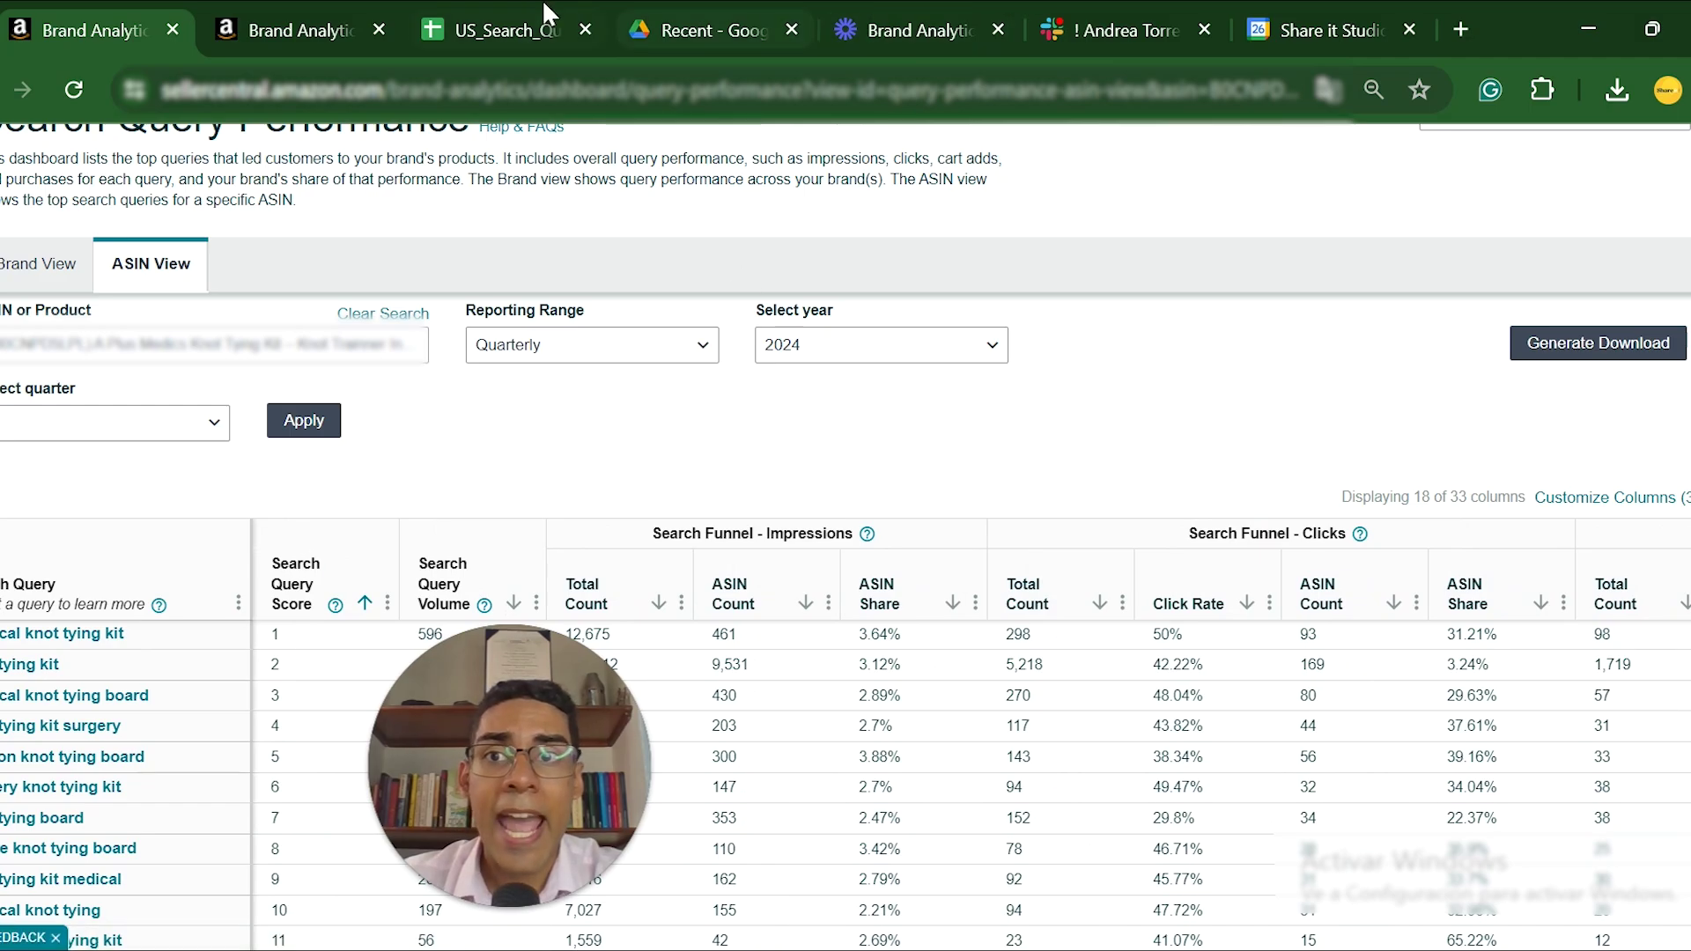
pyautogui.click(511, 30)
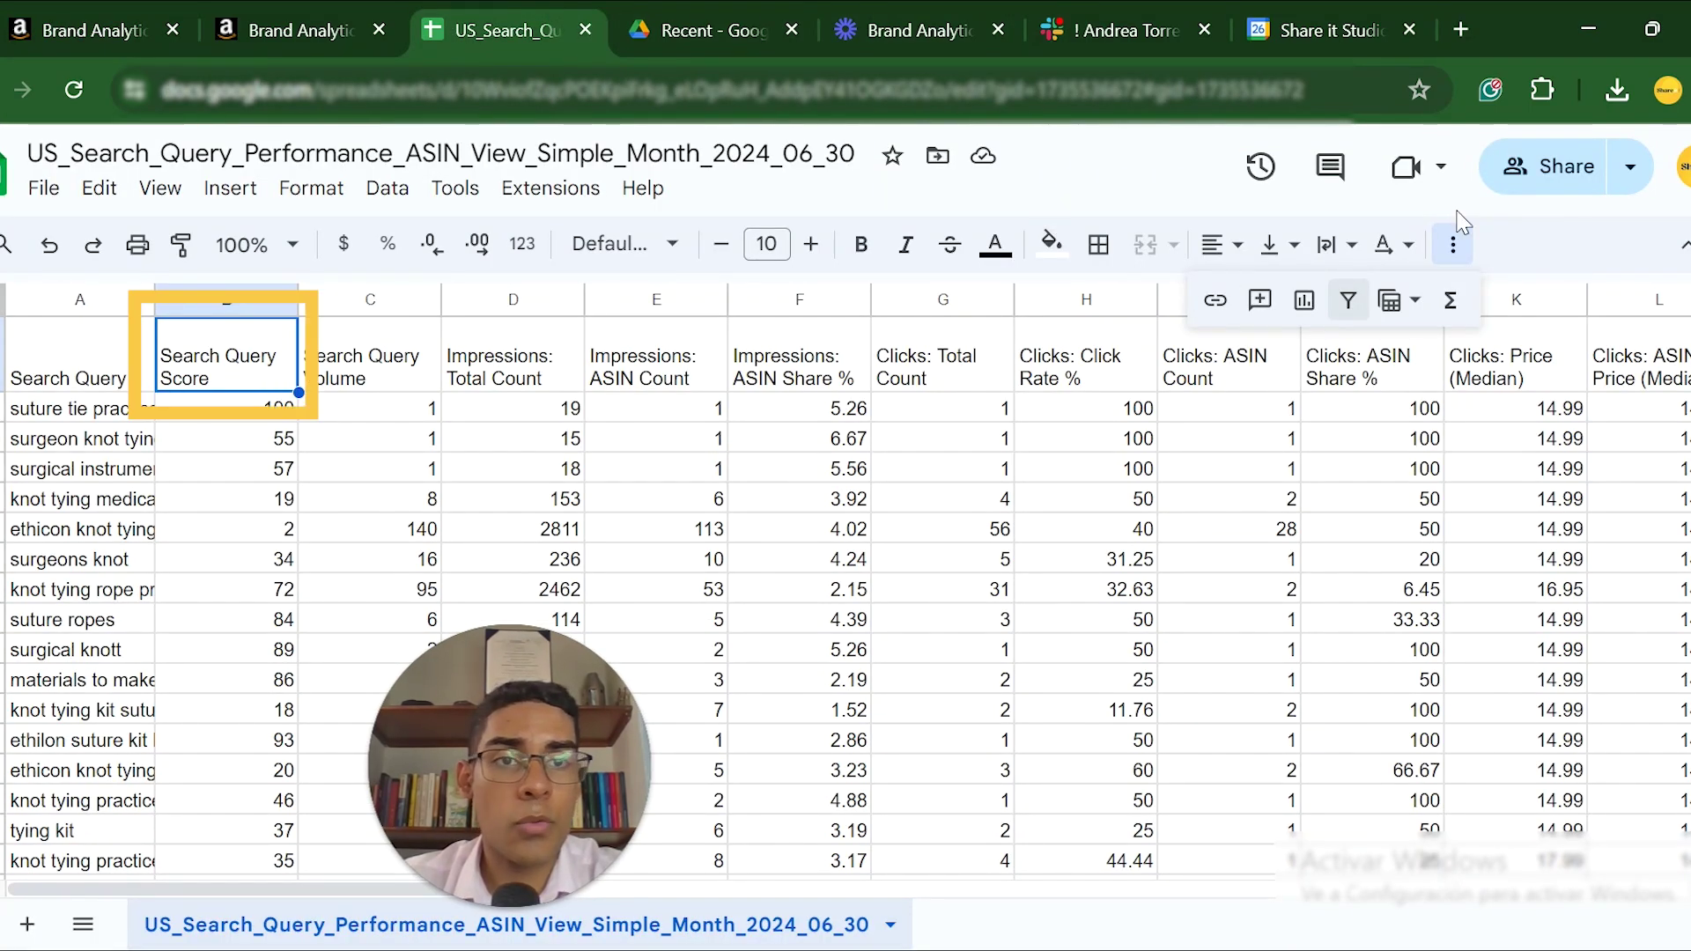
pyautogui.click(1348, 301)
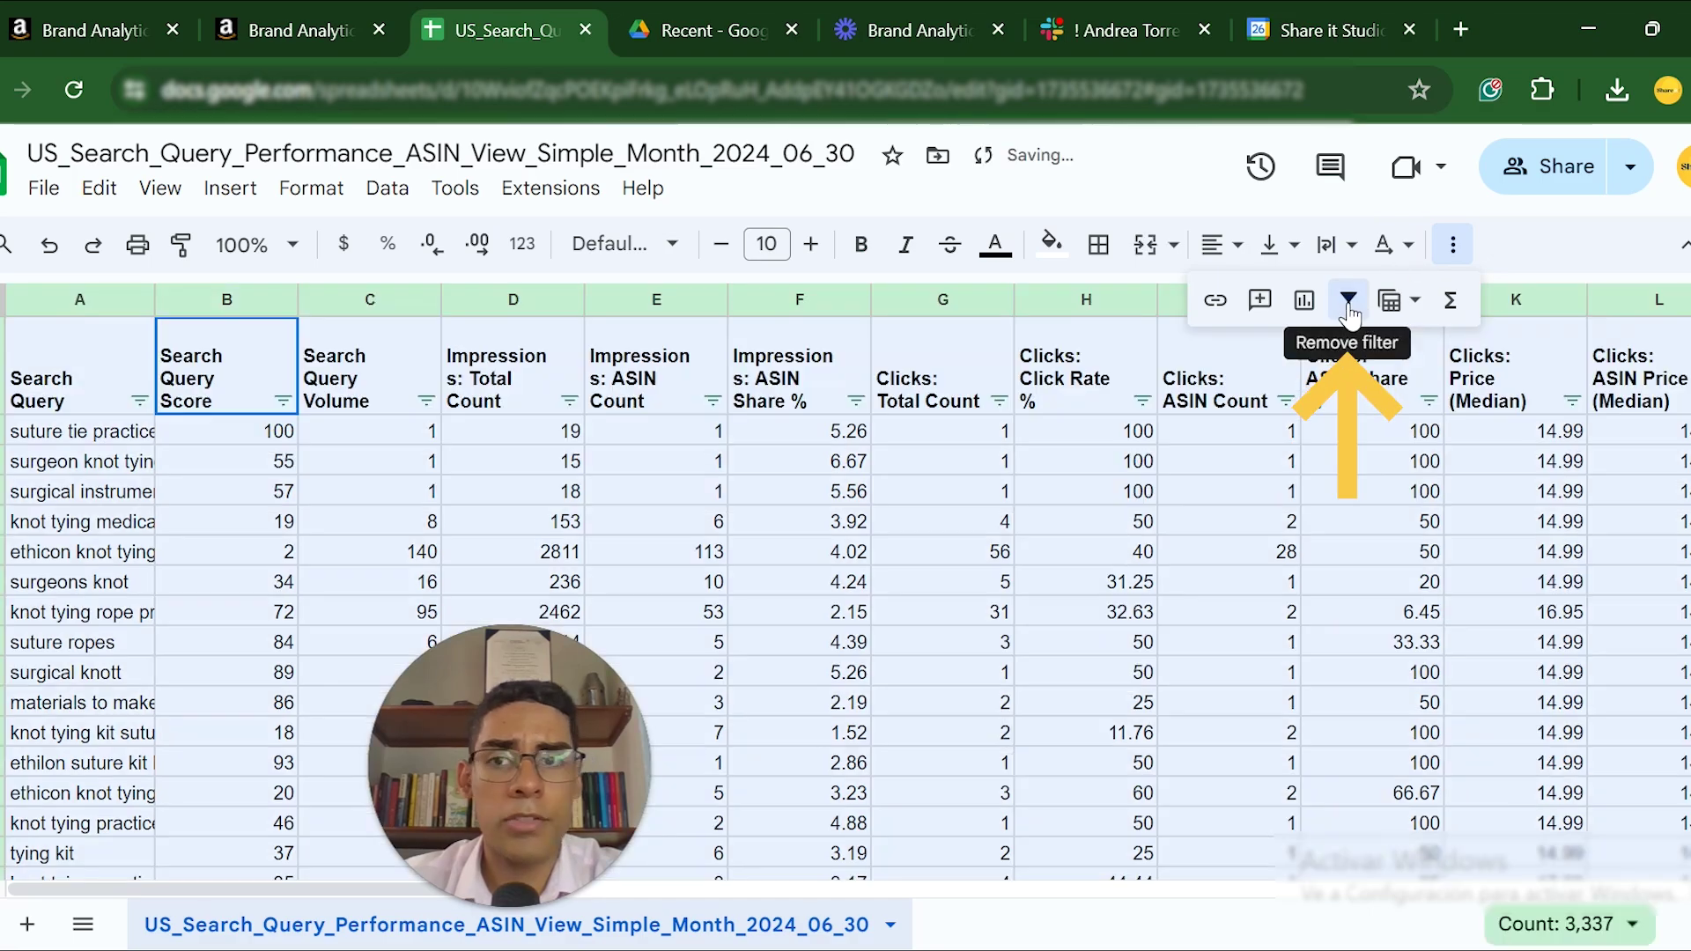
pyautogui.click(285, 400)
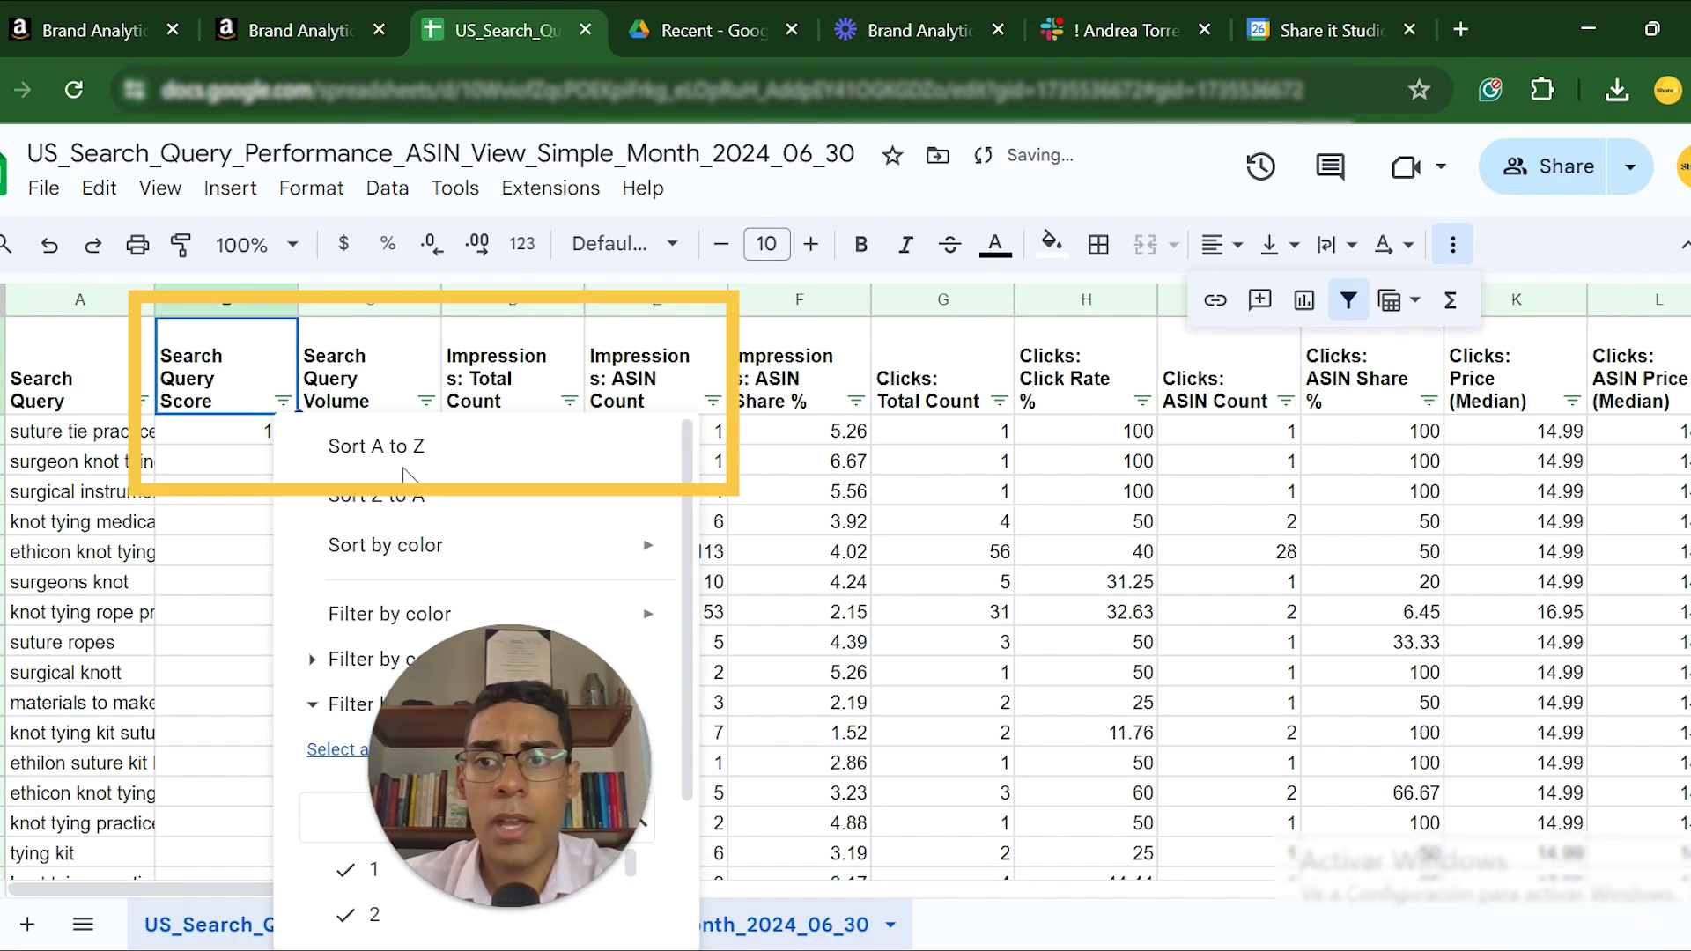
pyautogui.click(467, 453)
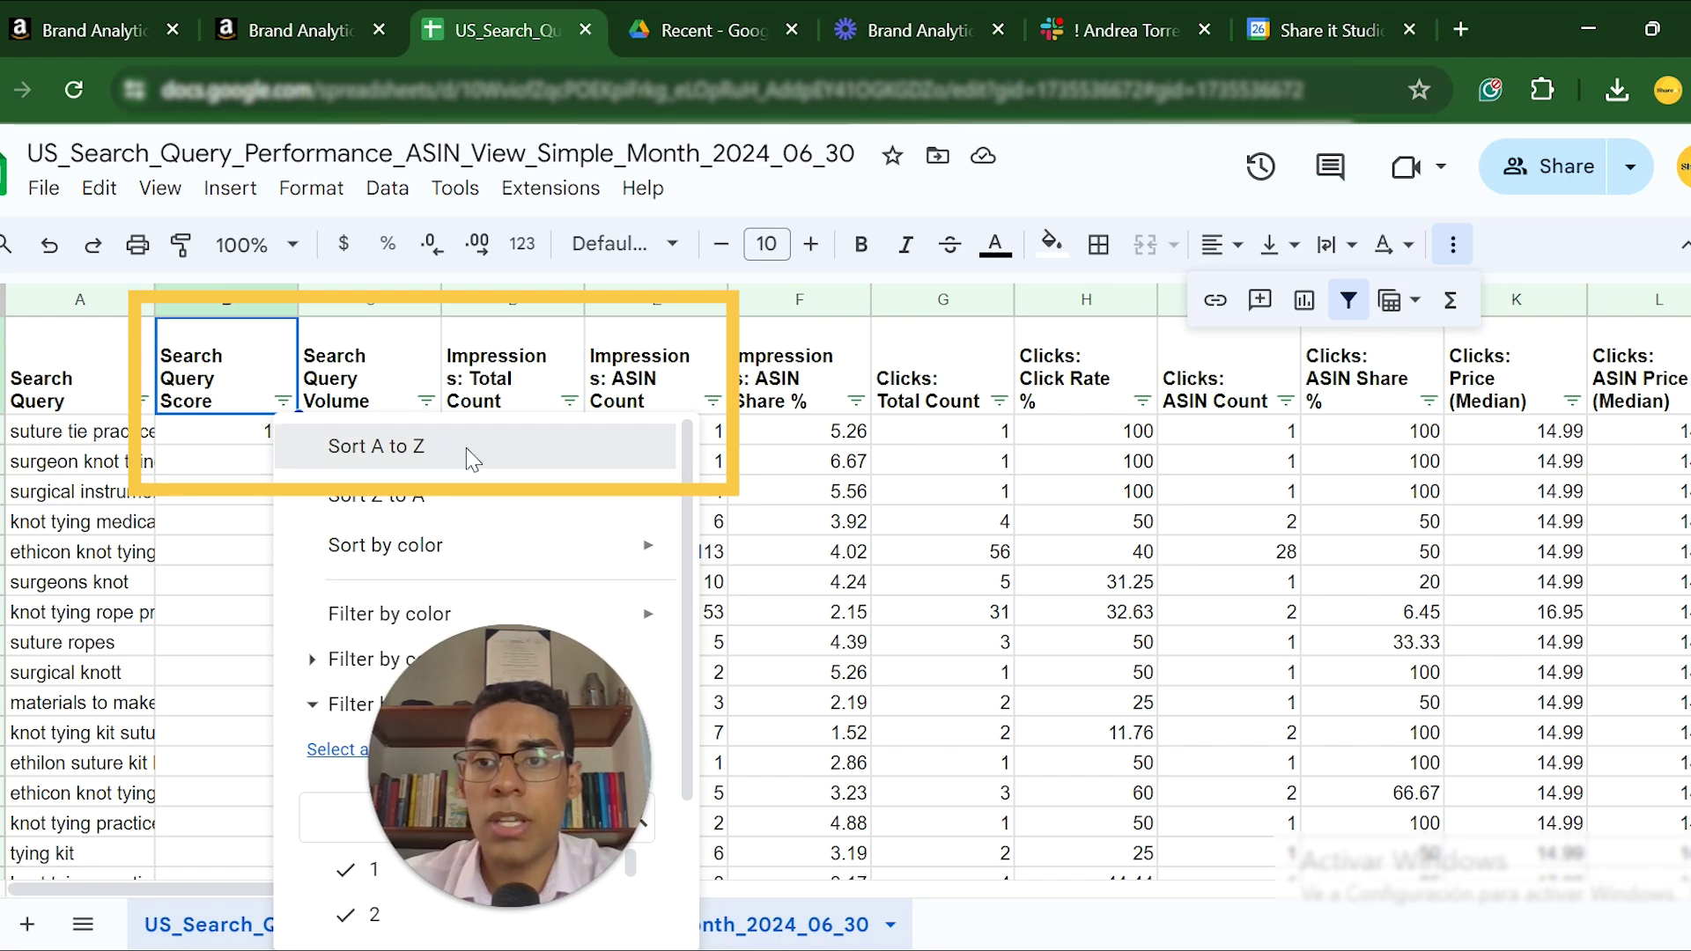
pyautogui.moveTo(271, 436); pyautogui.dragTo(269, 704)
pyautogui.scroll(-5, 273, 696)
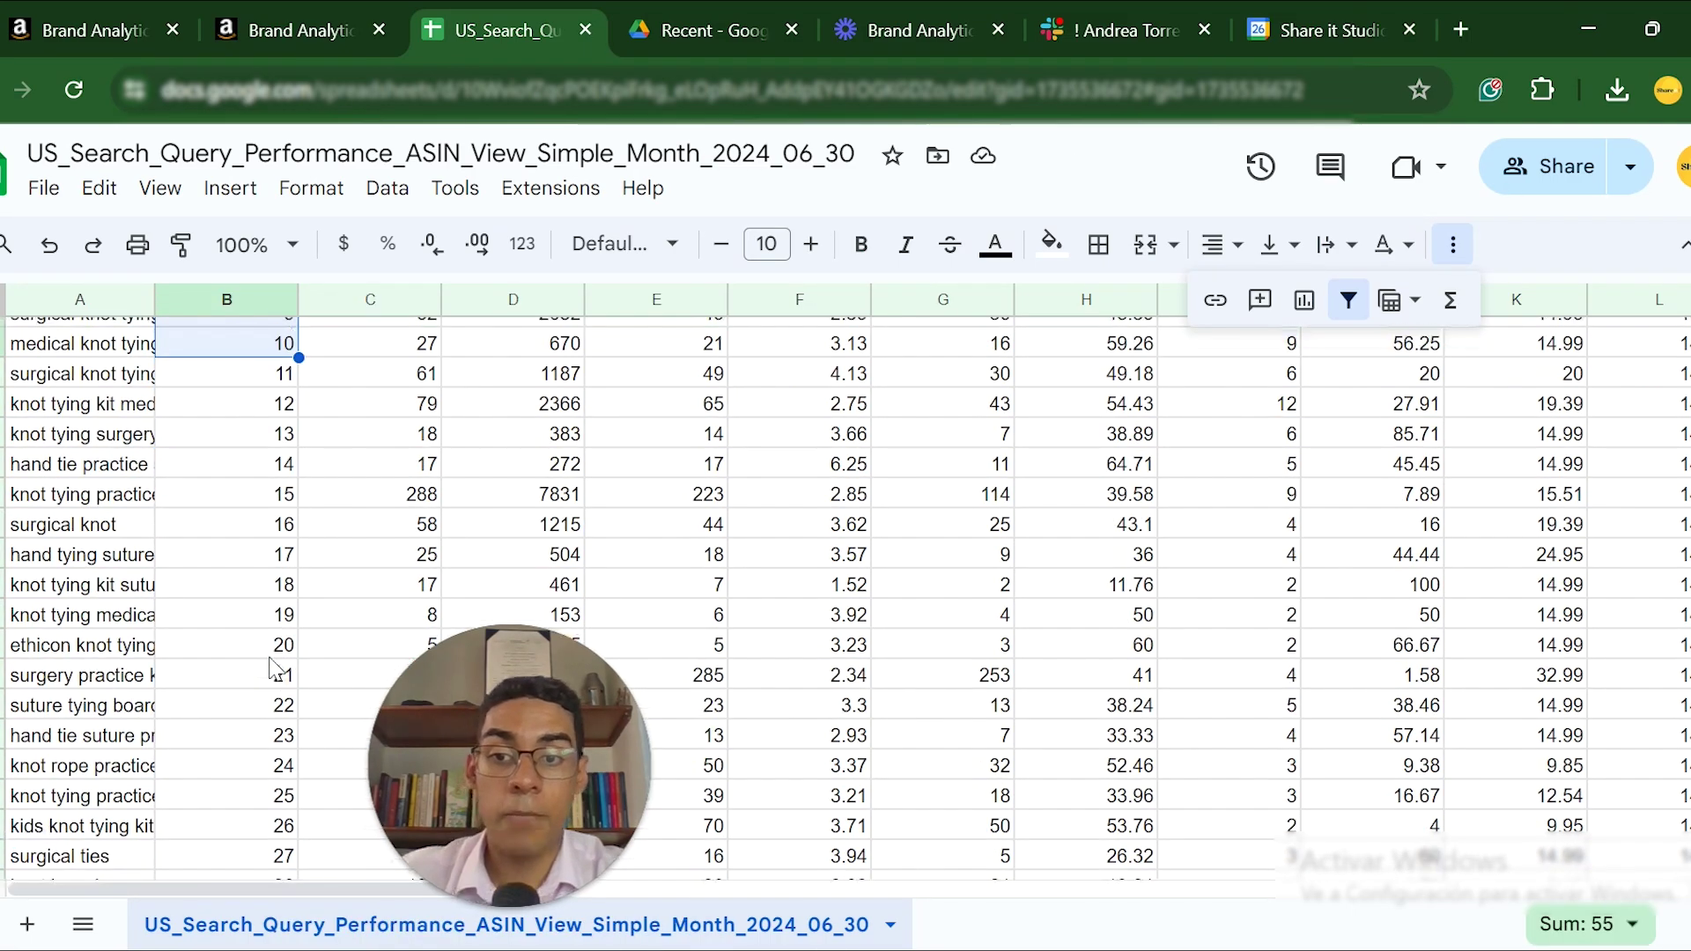
pyautogui.scroll(5, 273, 669)
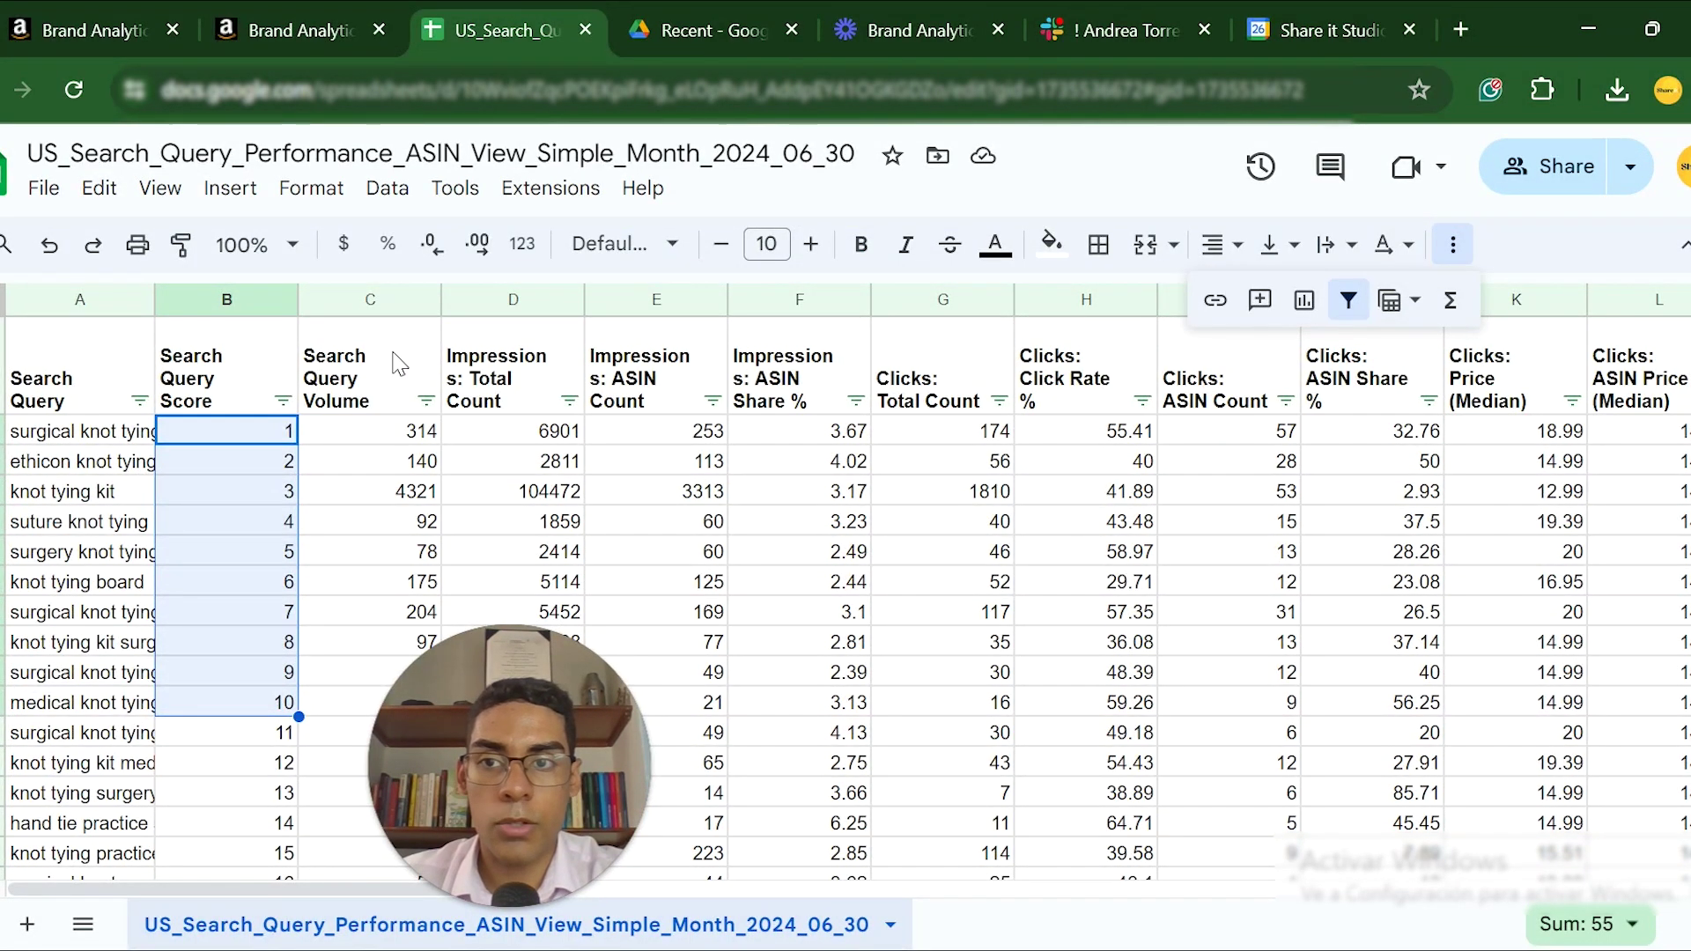
# - Filter the Search Query Volume column to show only values greater than 100
pyautogui.click(394, 364)
pyautogui.click(427, 401)
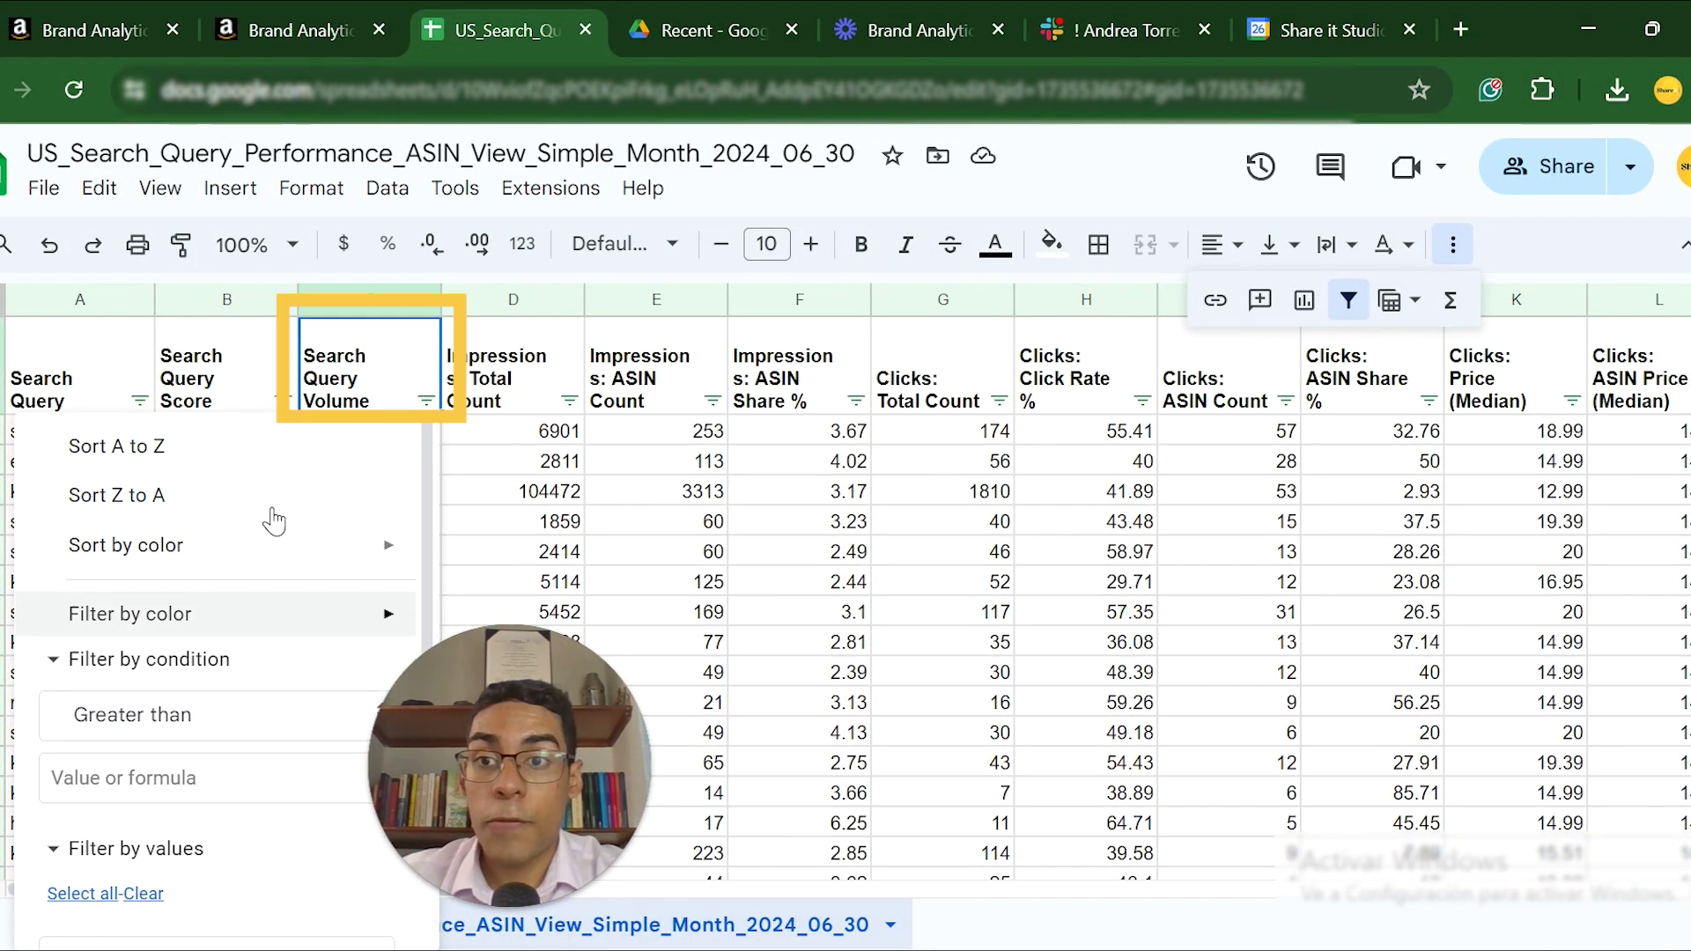
pyautogui.click(138, 788)
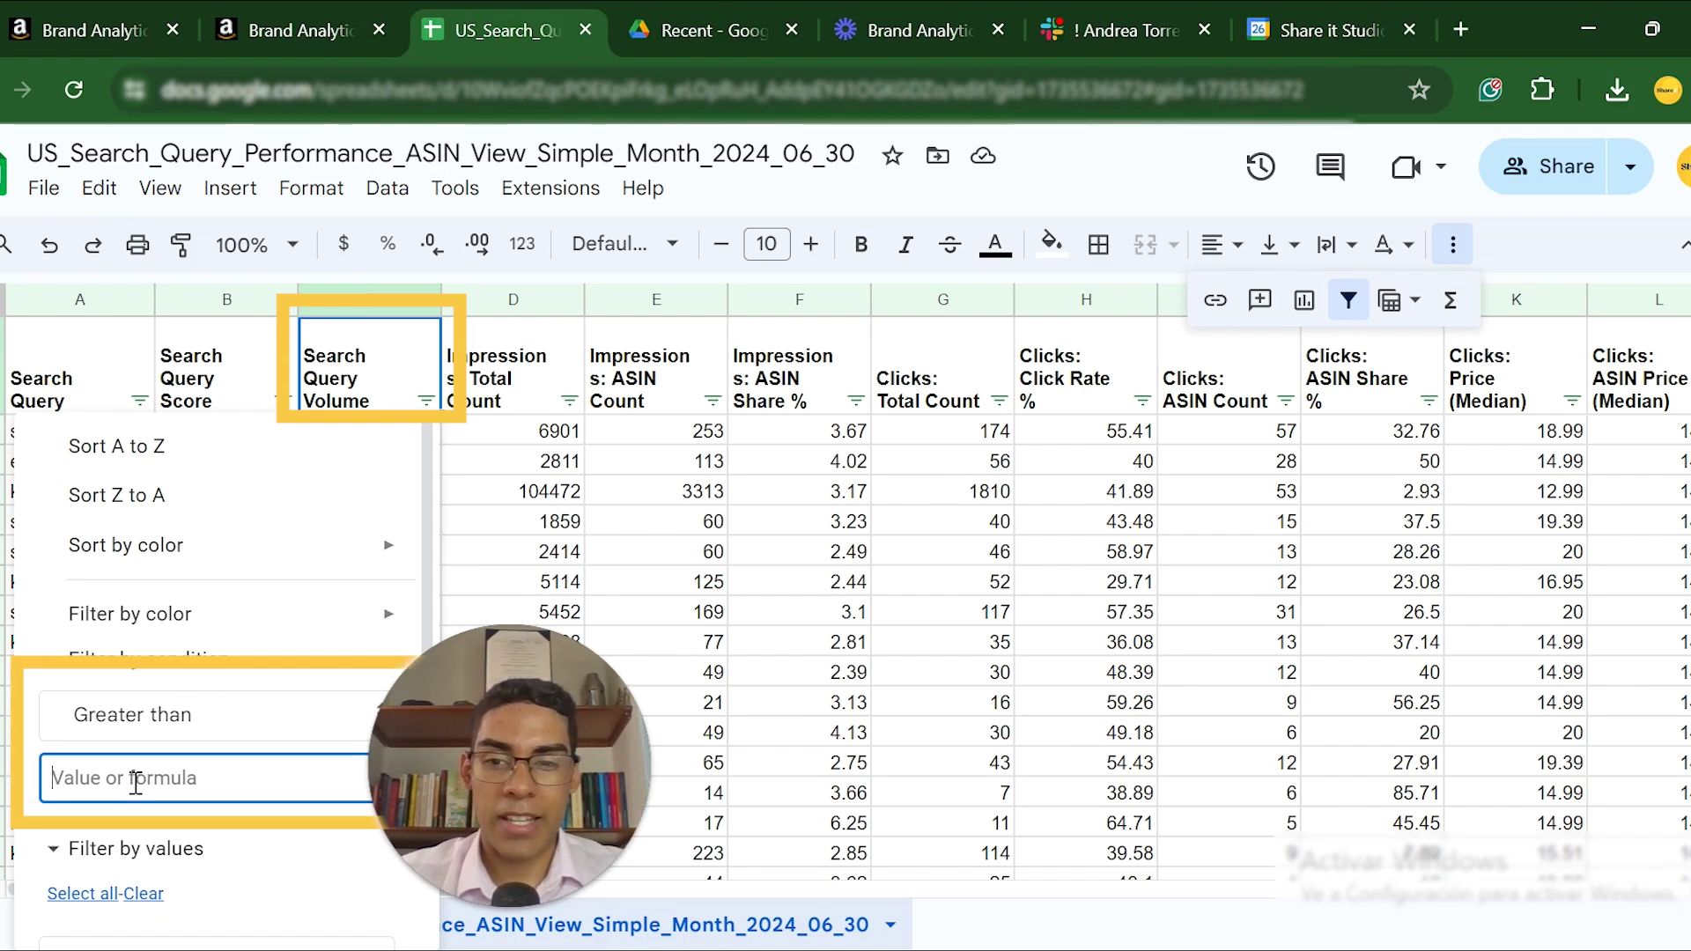
pyautogui.write('100')
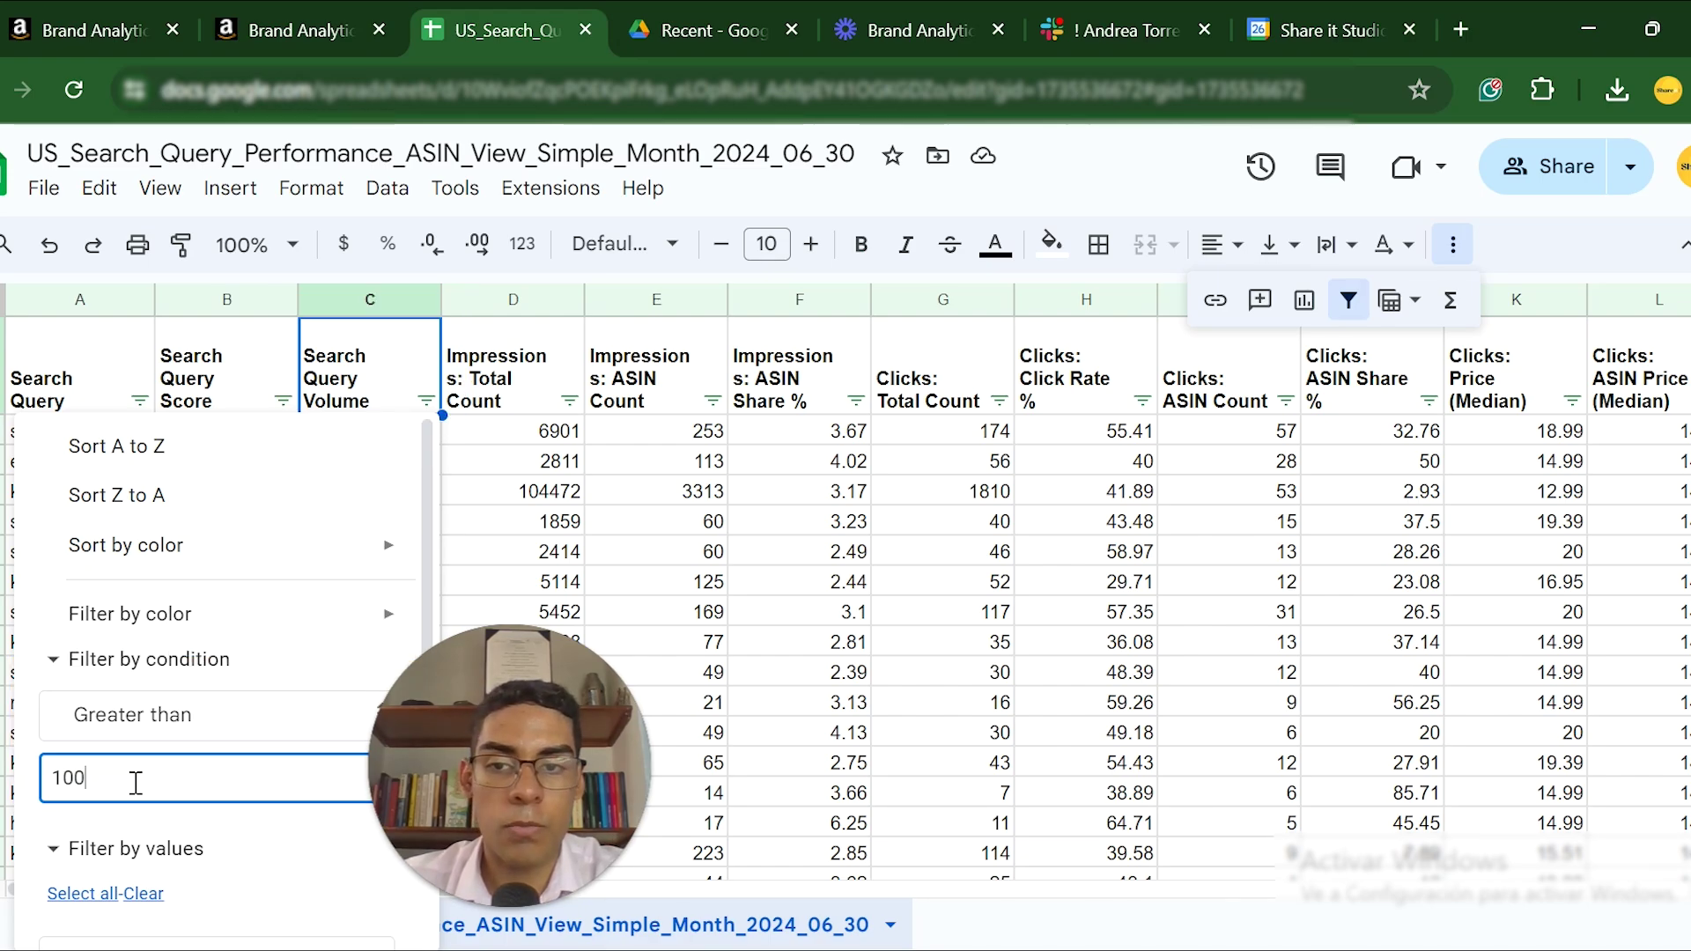
pyautogui.scroll(-3, 136, 783)
pyautogui.scroll(-1, 136, 783)
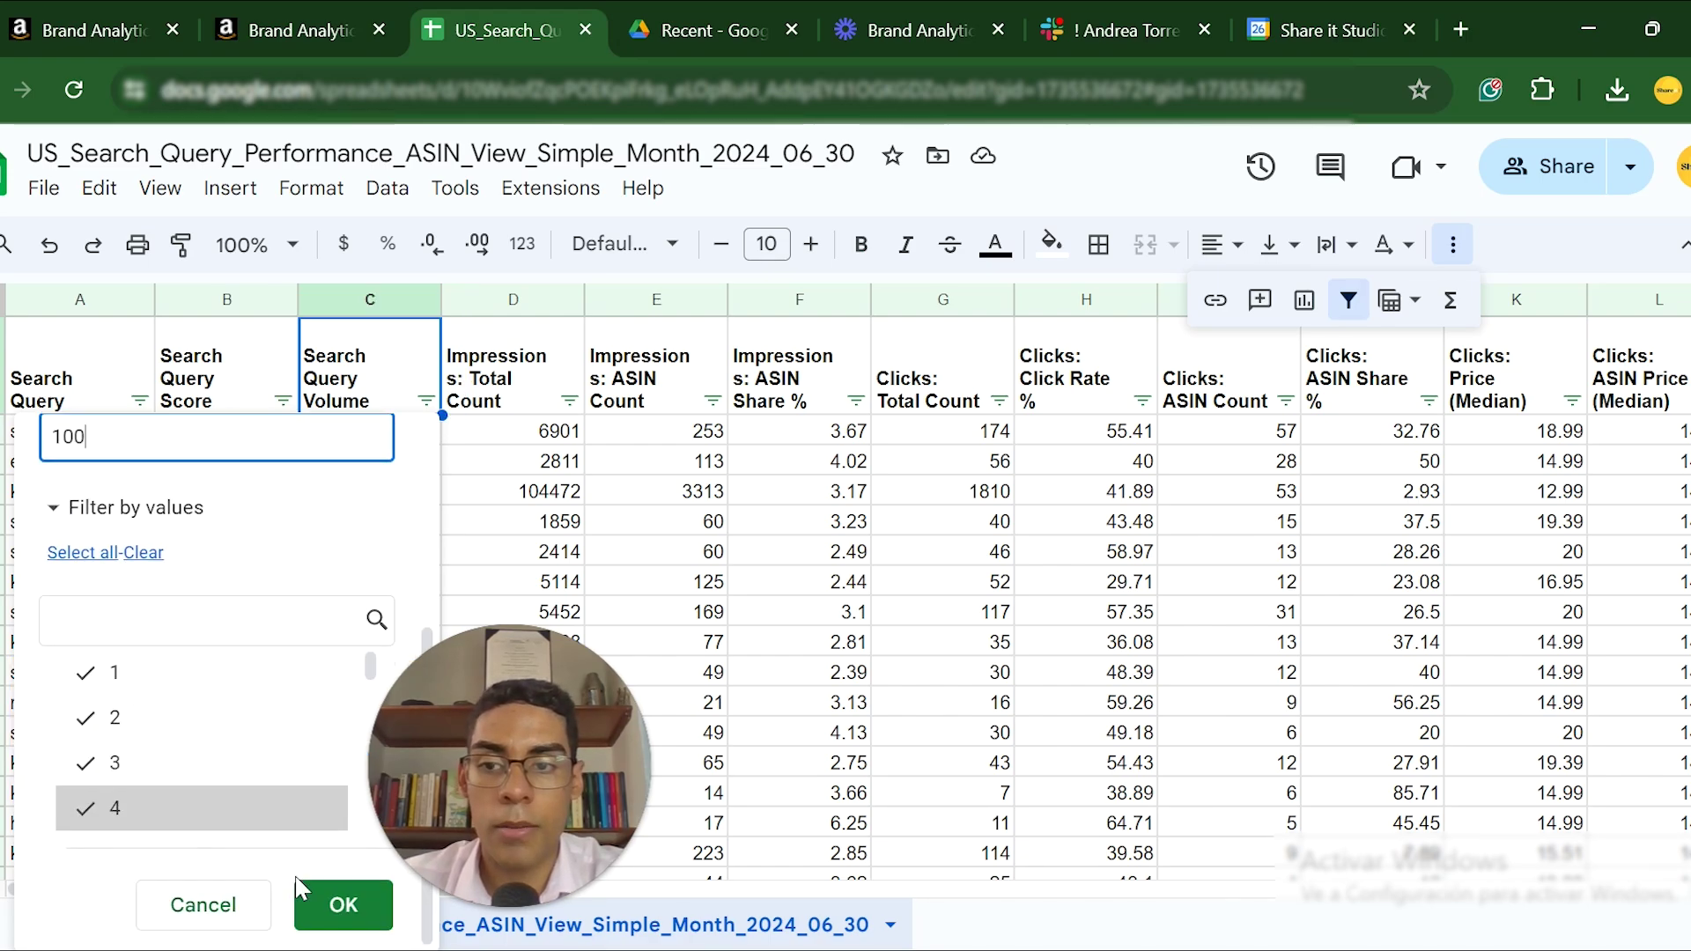
pyautogui.click(355, 916)
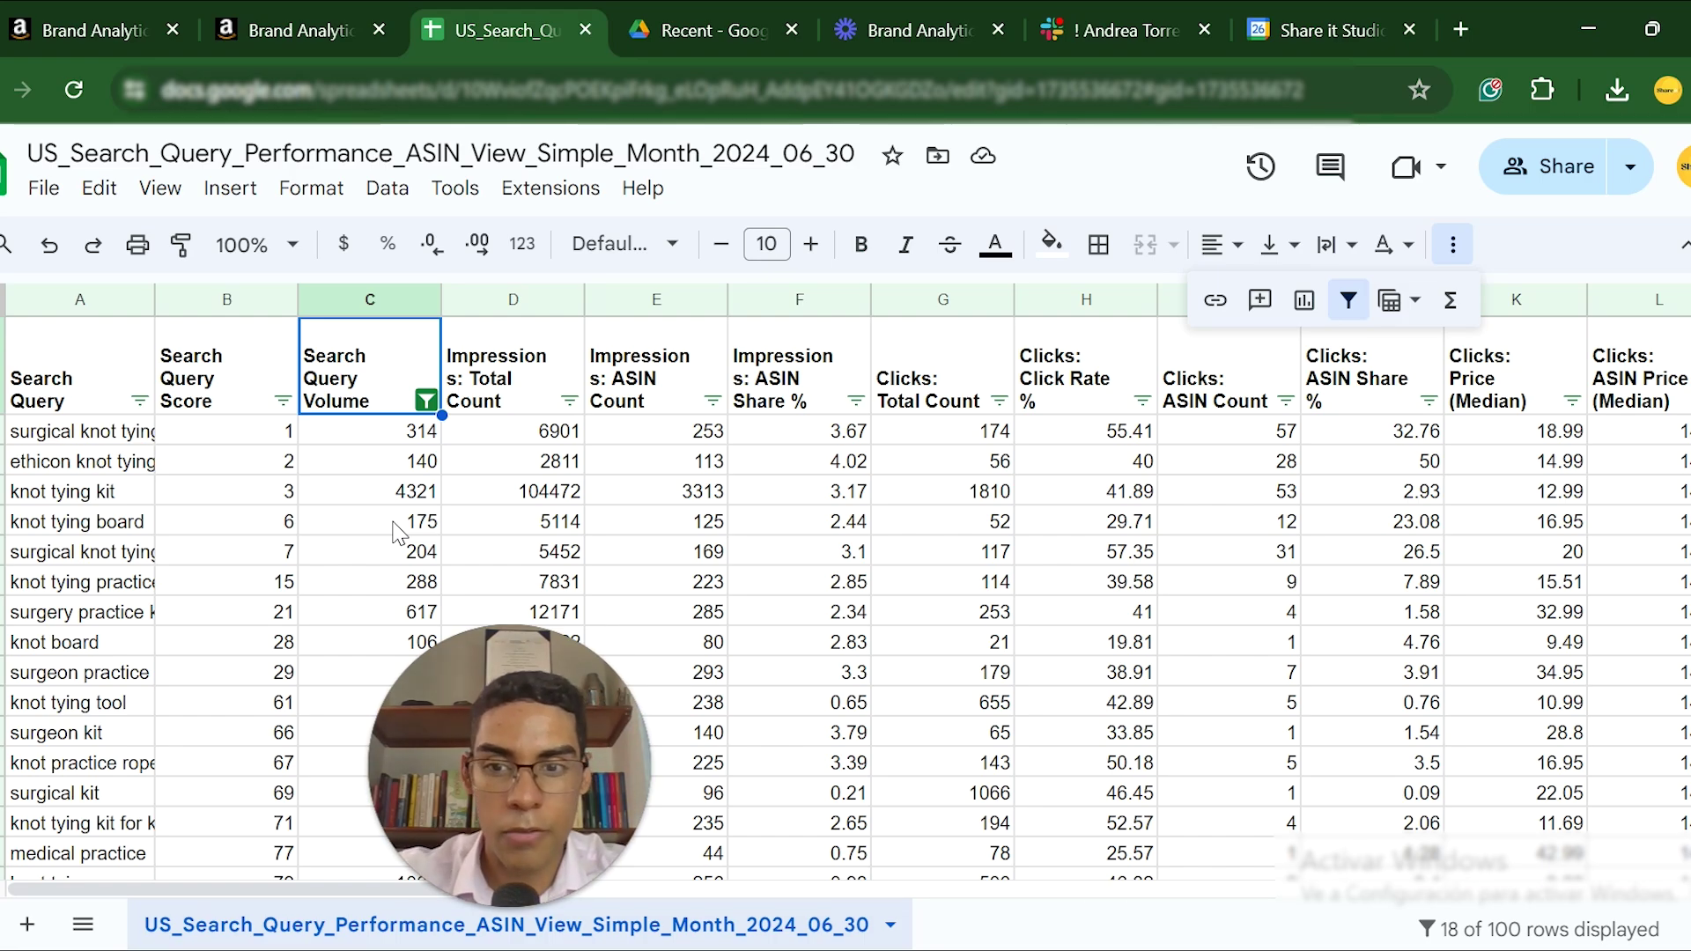
pyautogui.moveTo(62, 436); pyautogui.dragTo(429, 480)
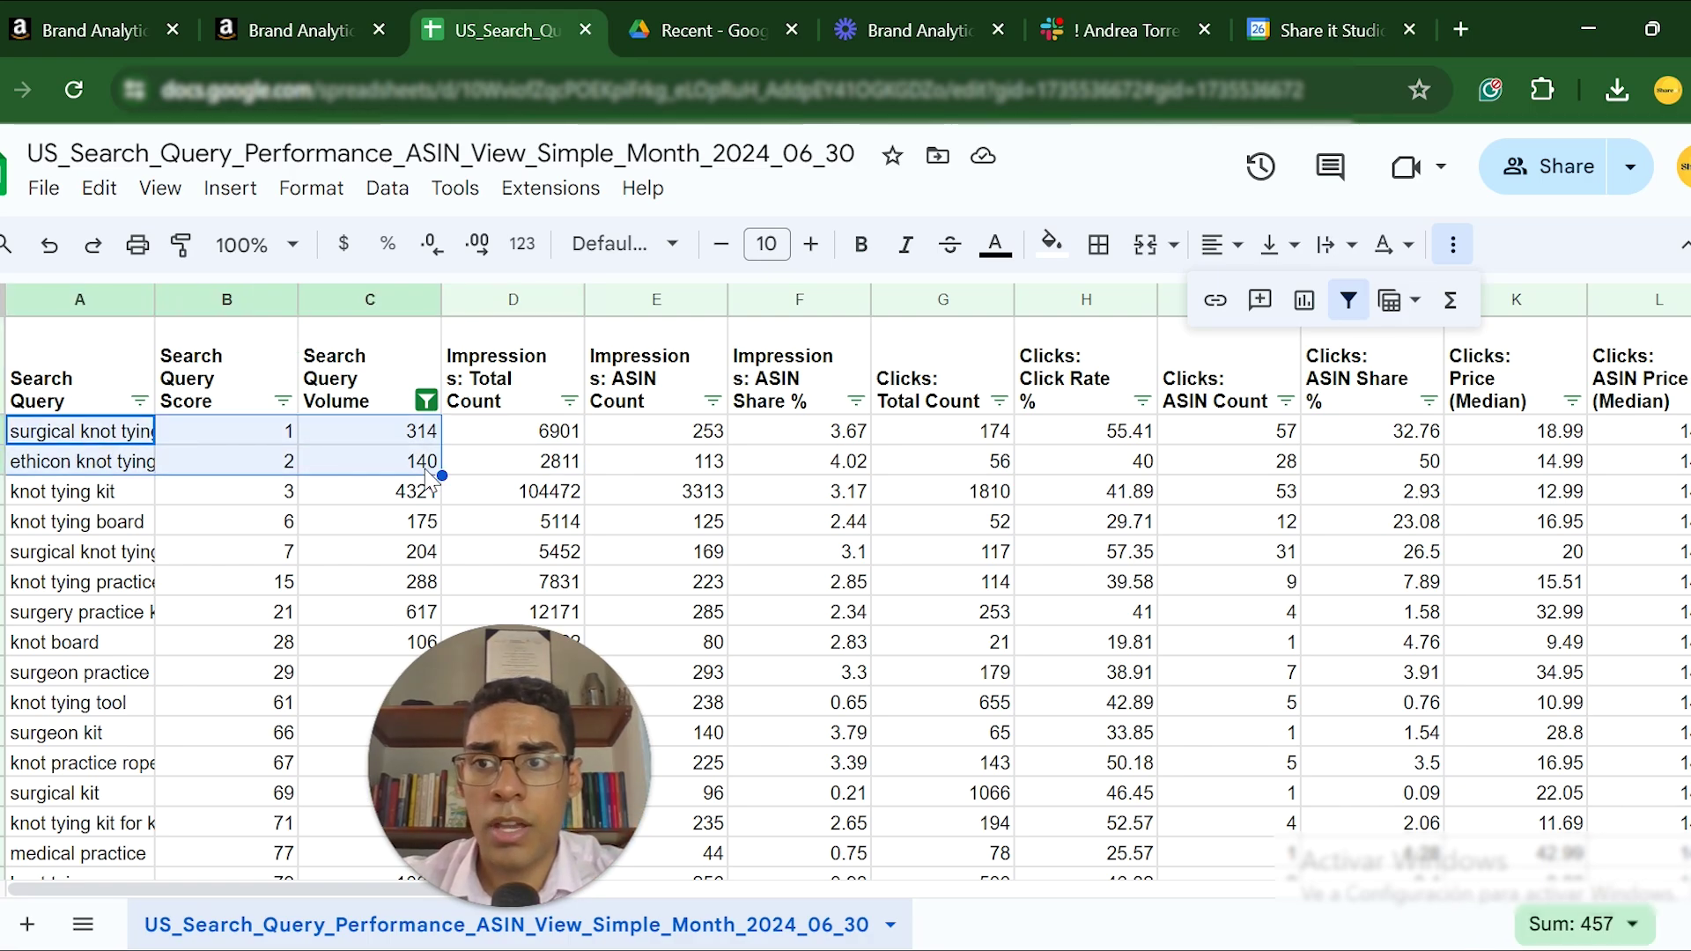
pyautogui.moveTo(75, 434); pyautogui.dragTo(78, 463)
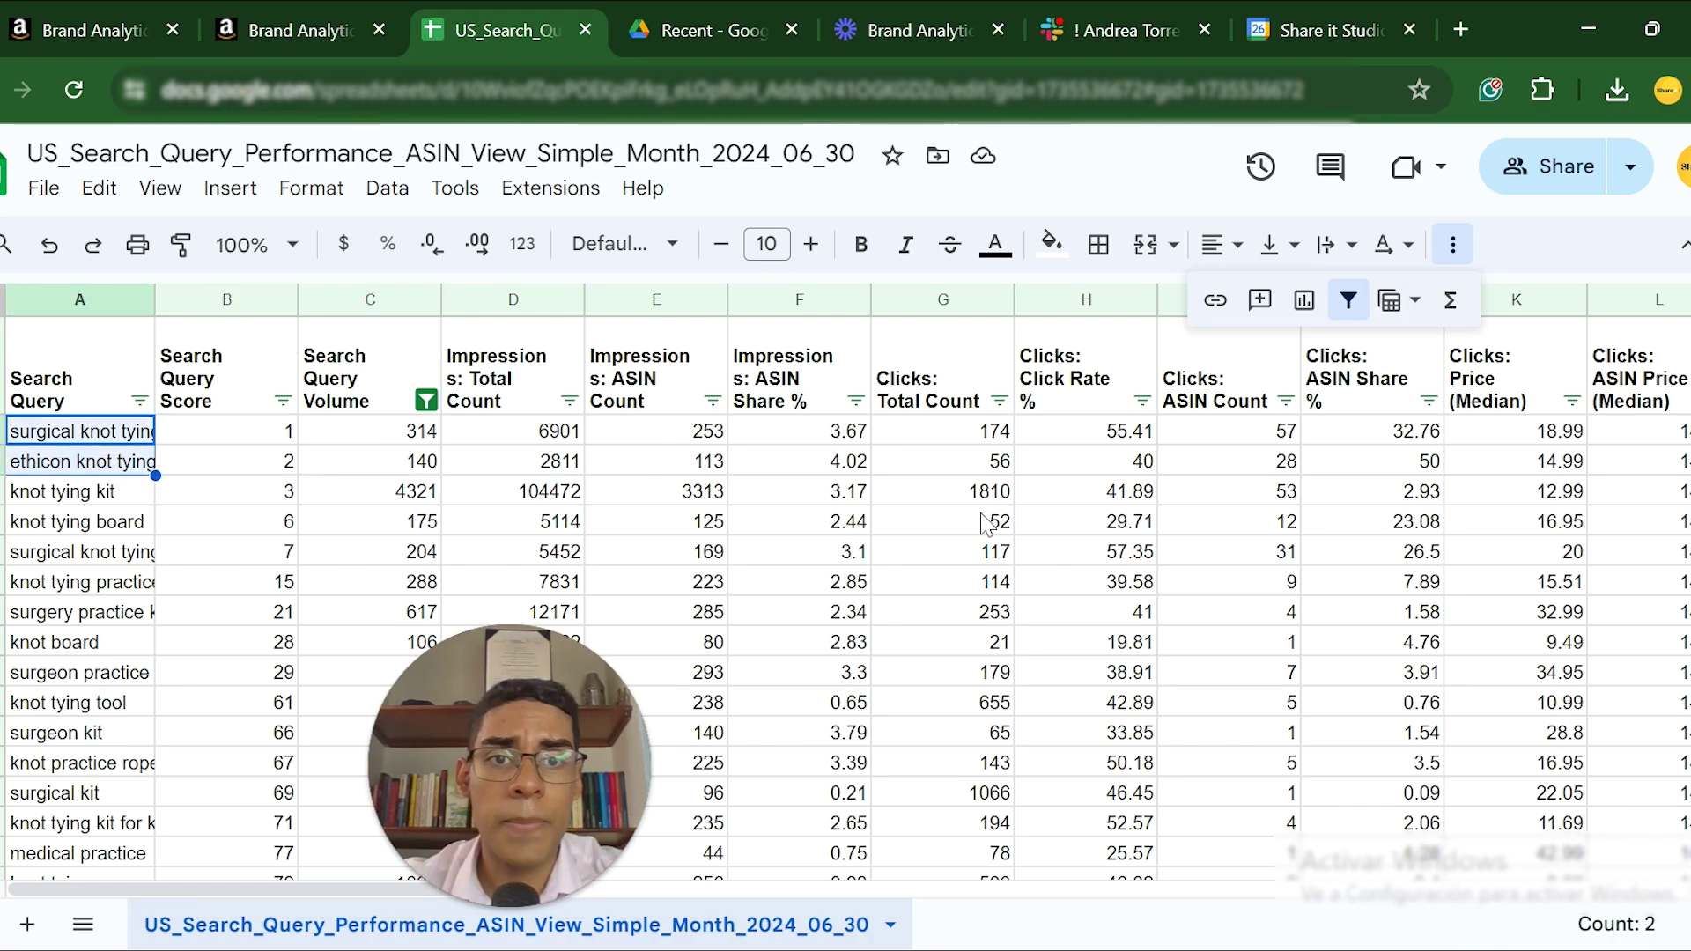
# - Add a new sheet and enter the headings Impressions, Clicks and Purchases in cells B3 to D3
pyautogui.click(28, 924)
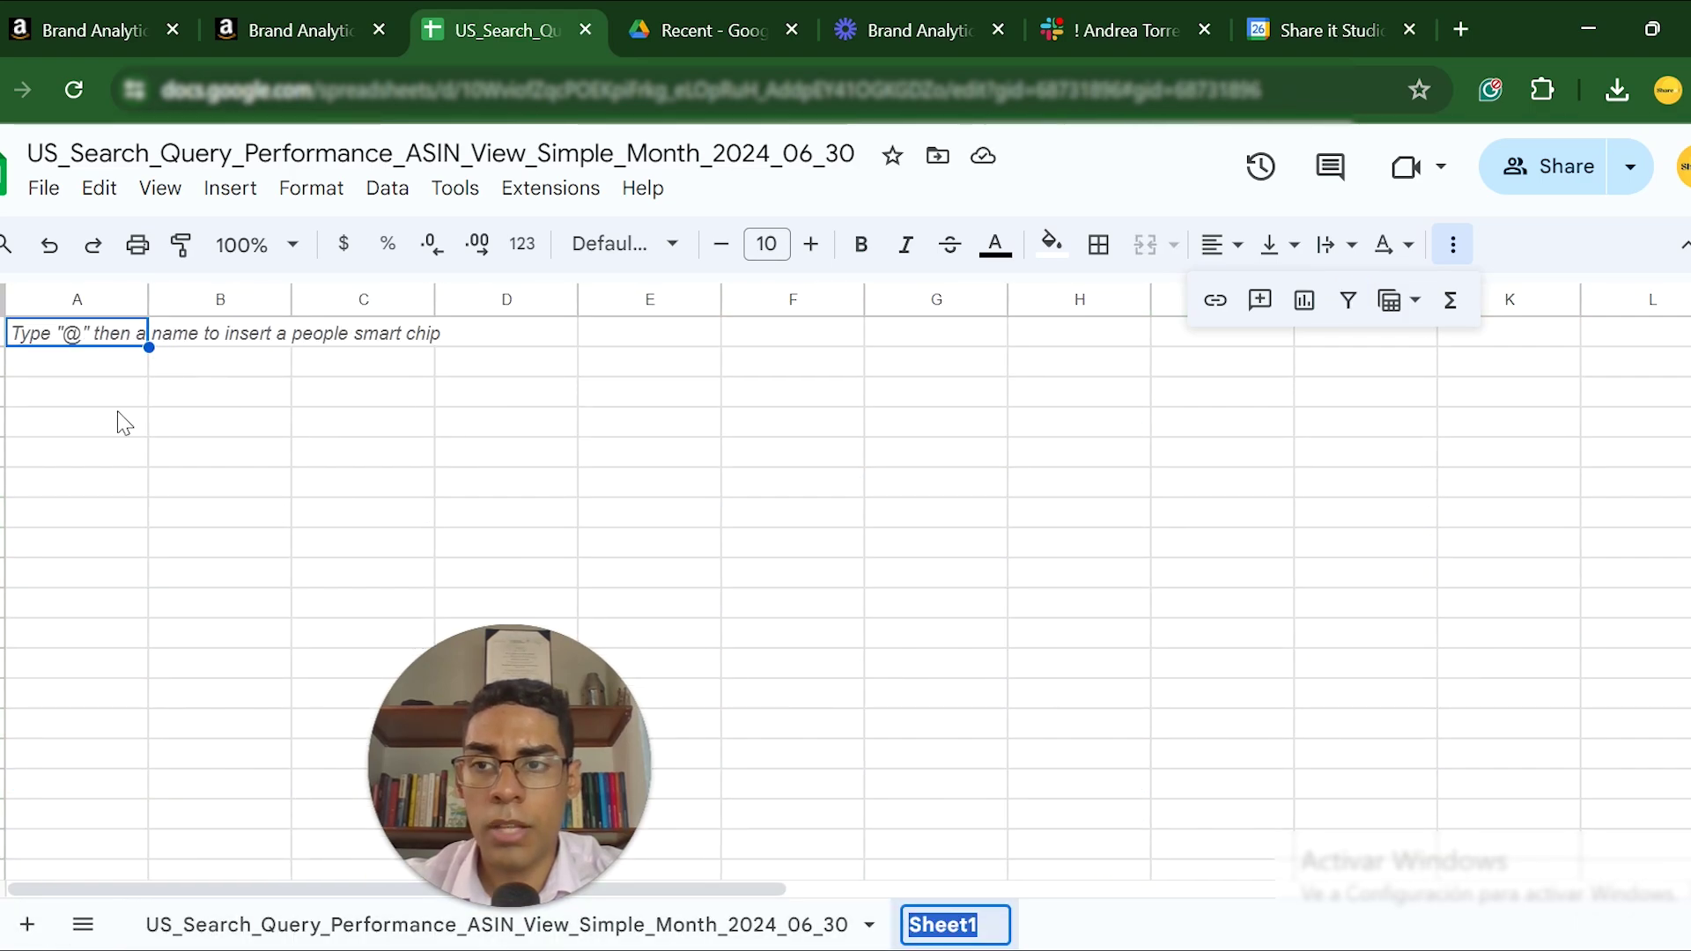
pyautogui.press('Return')
pyautogui.click(286, 368)
pyautogui.click(233, 391)
pyautogui.write('Impressions')
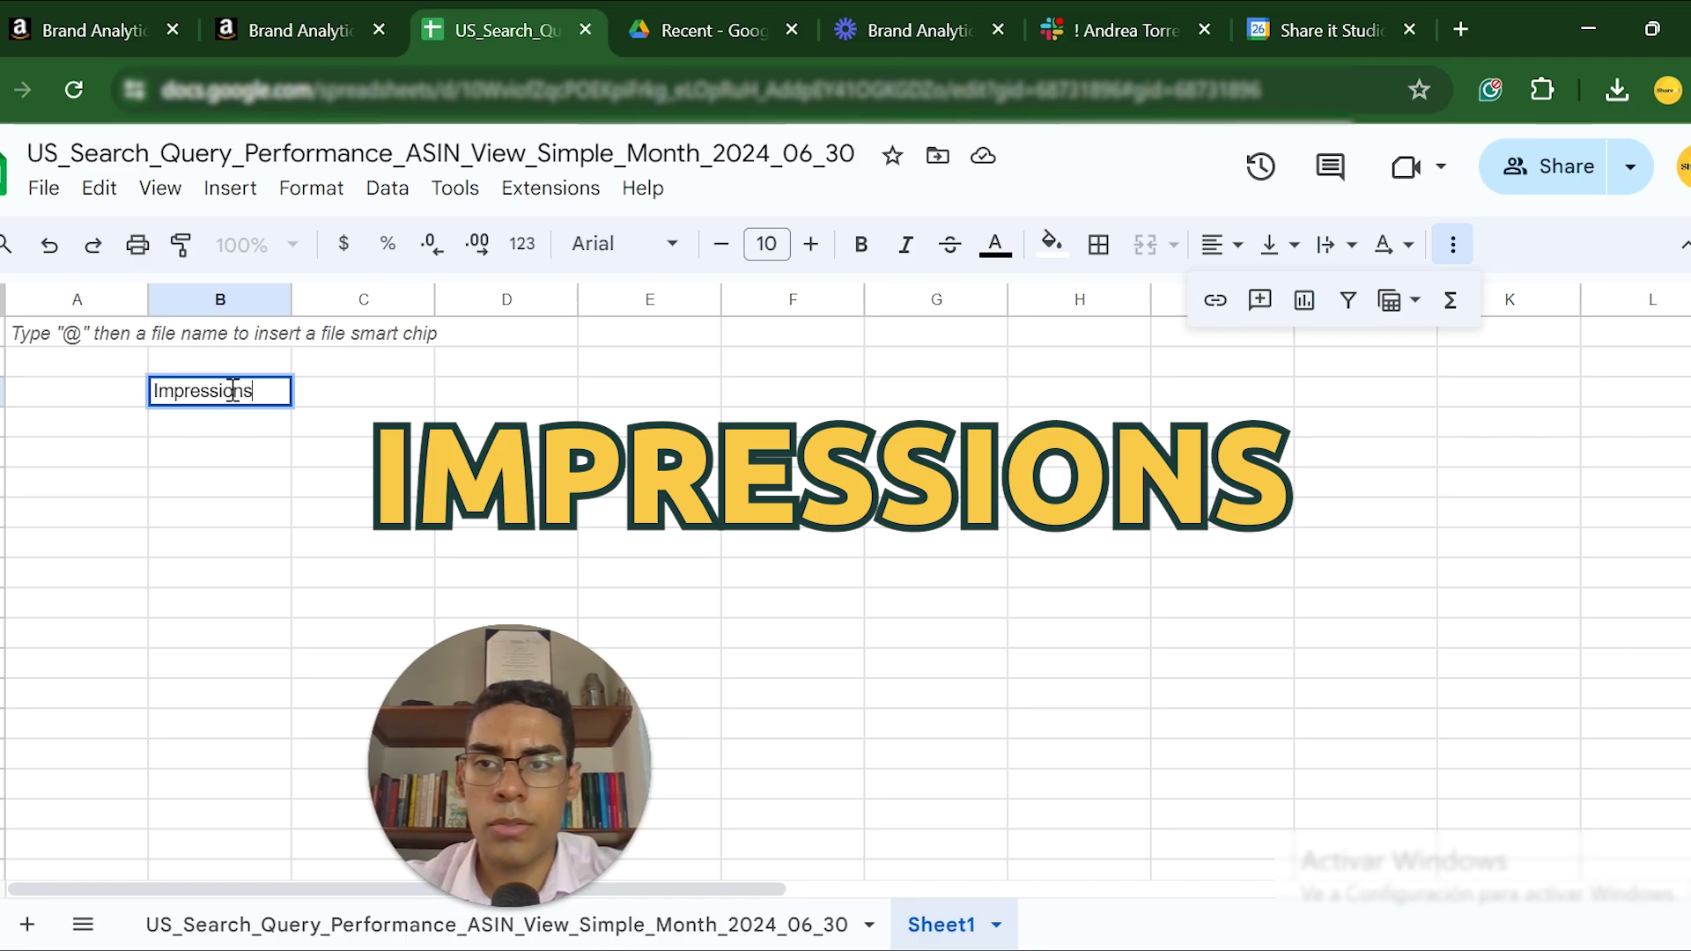
pyautogui.click(394, 391)
pyautogui.write('Clicks')
pyautogui.press('Tab')
pyautogui.write('Purch')
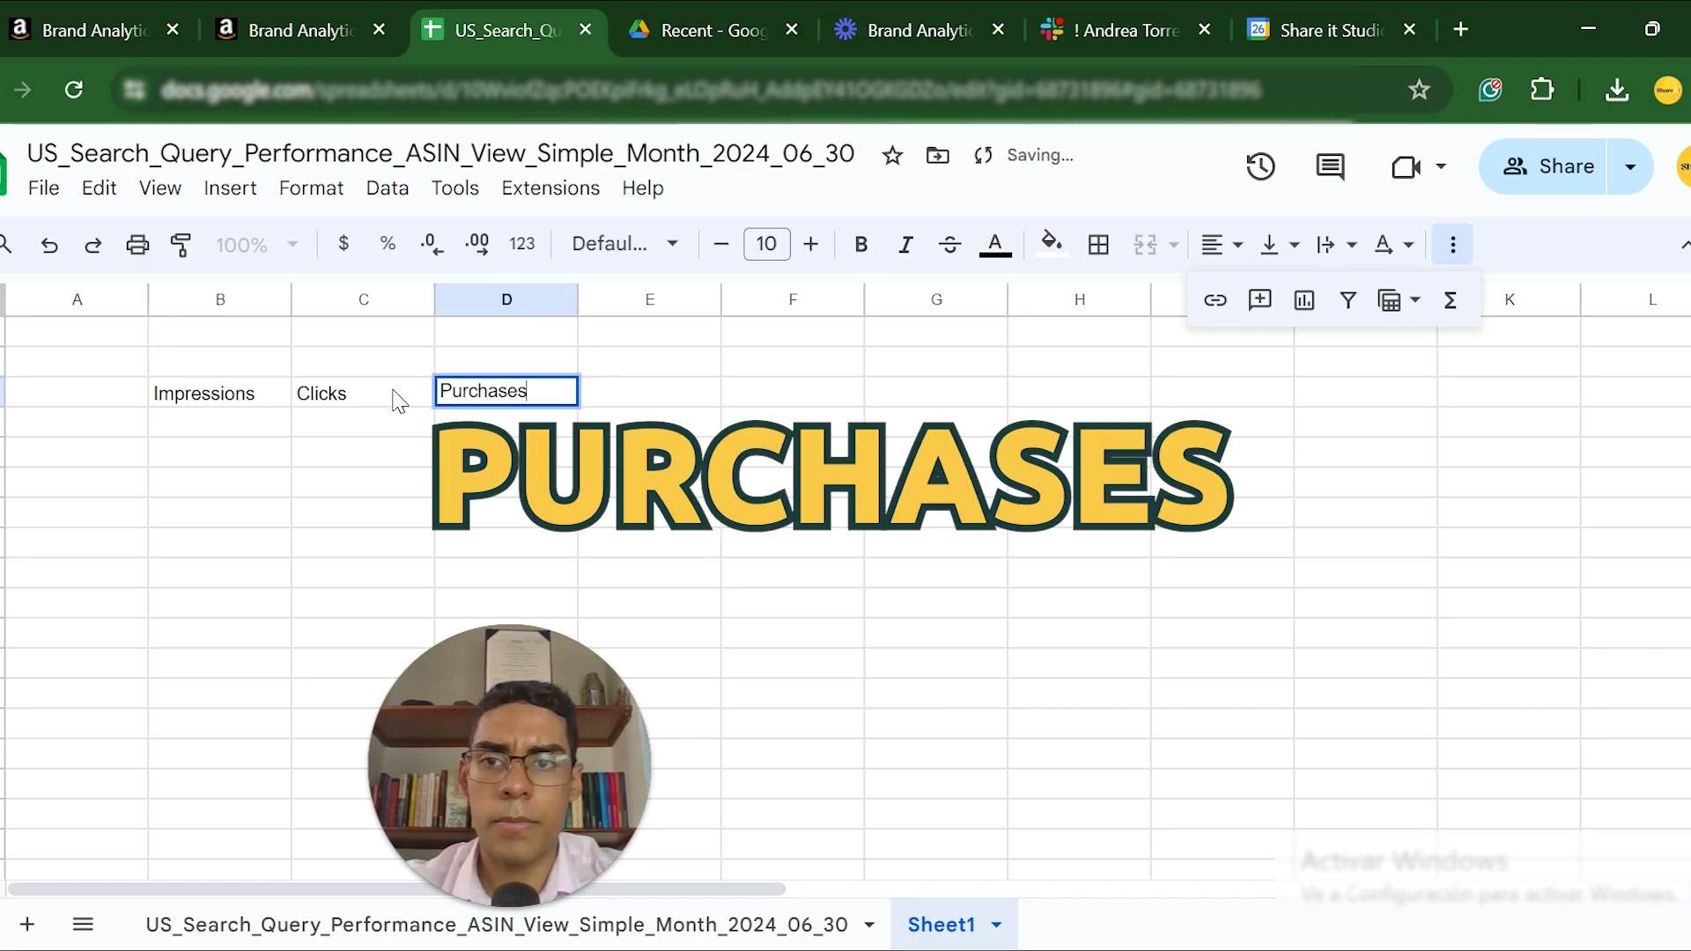
# - In cell B4 under Impressions, enter a SUBTOTAL formula with function code 1 over the report's Impressions: ASIN Share % values
pyautogui.doubleClick(234, 424)
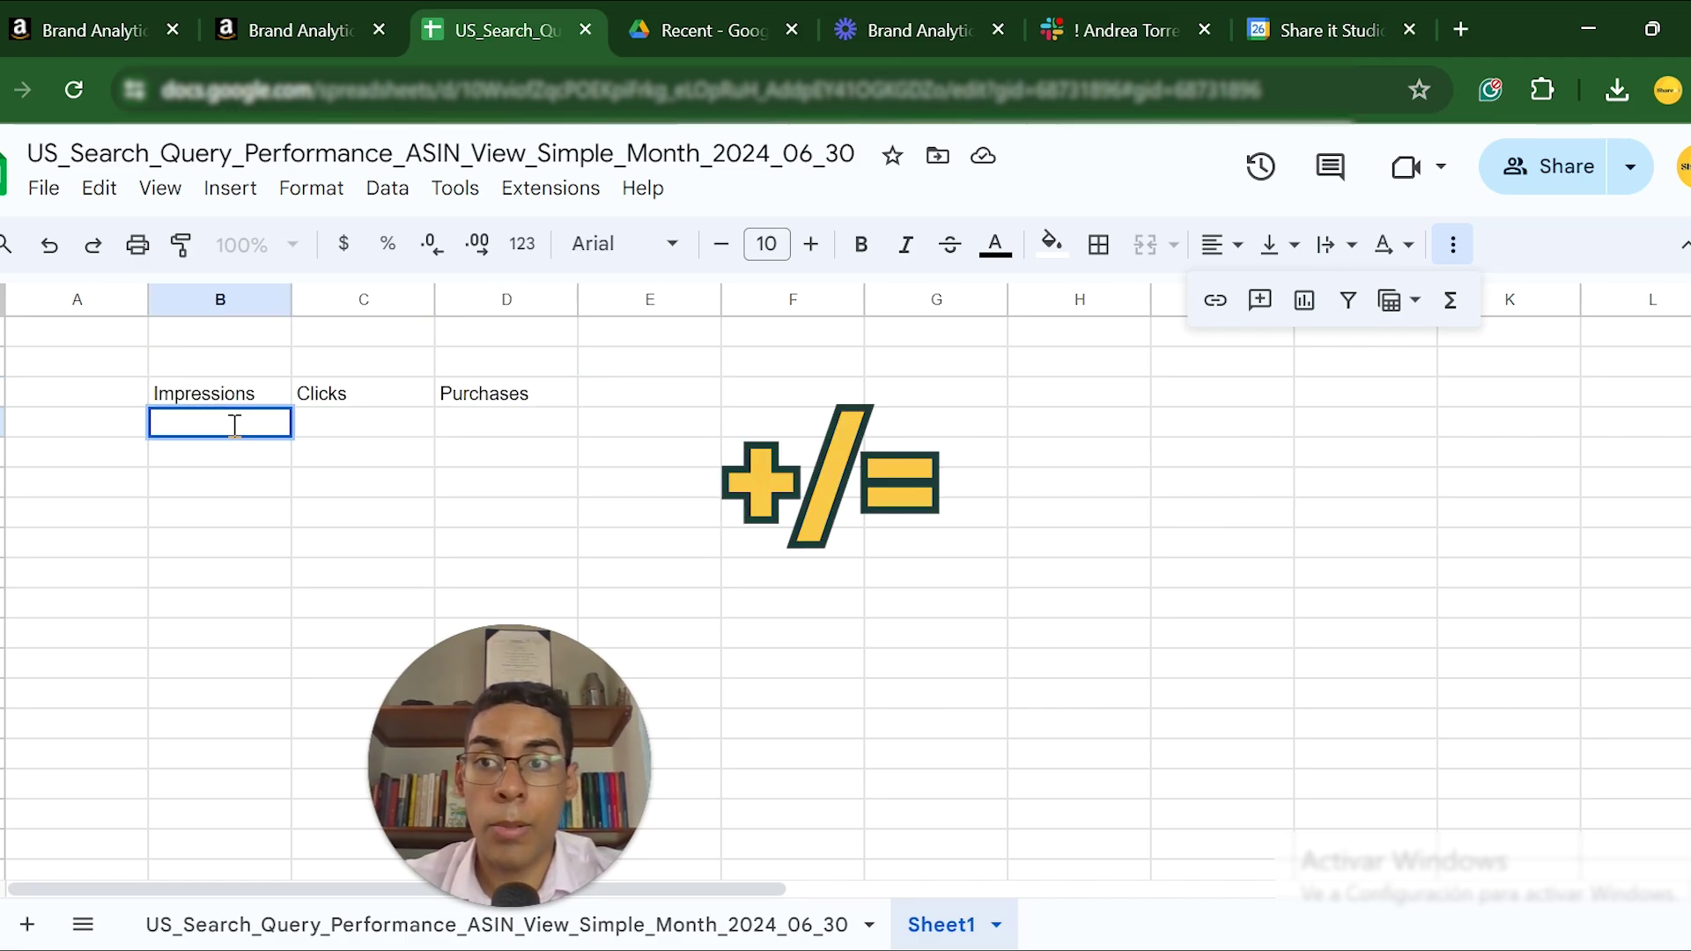
pyautogui.write('+')
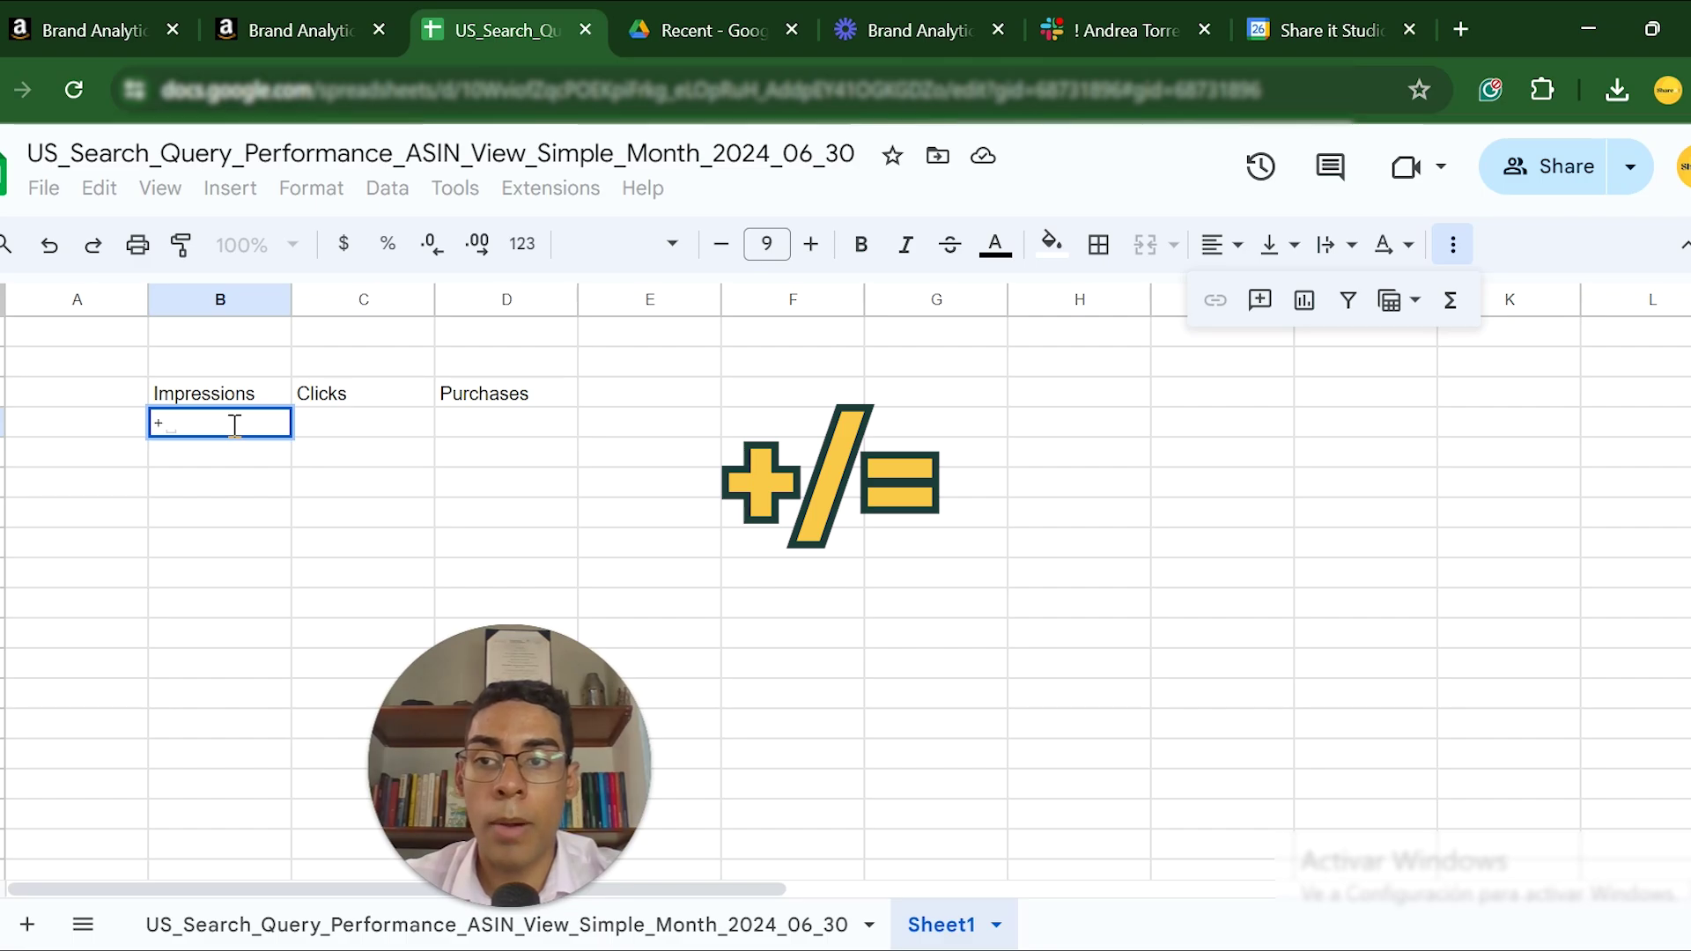
pyautogui.click(247, 921)
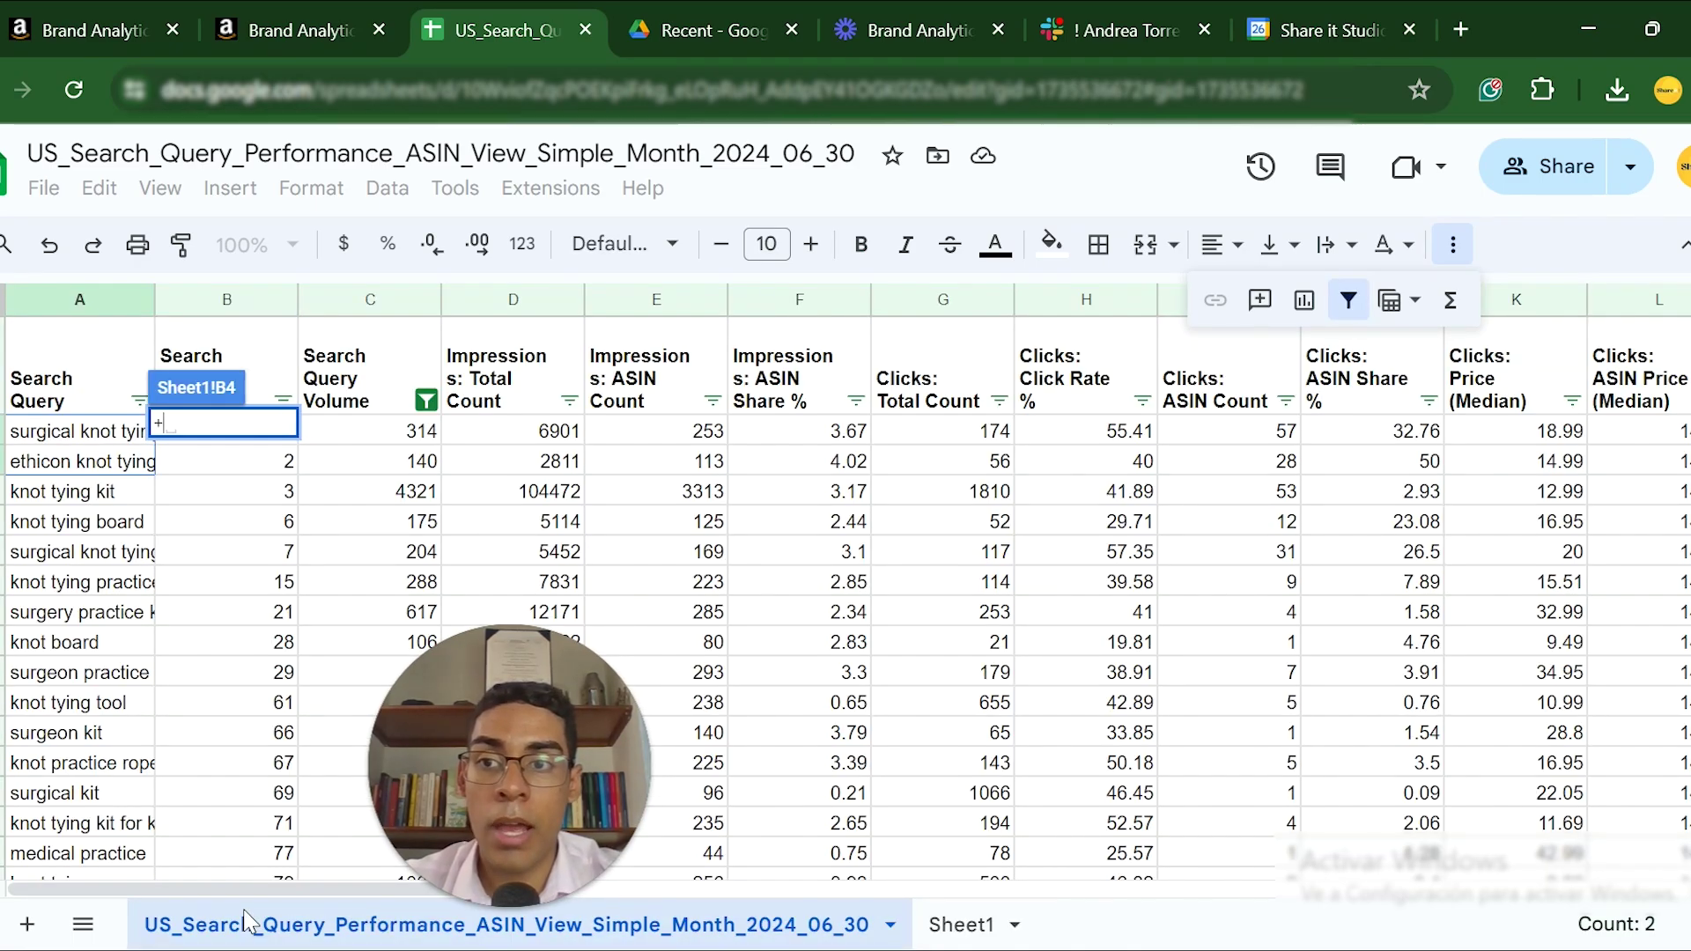
pyautogui.write('subtota')
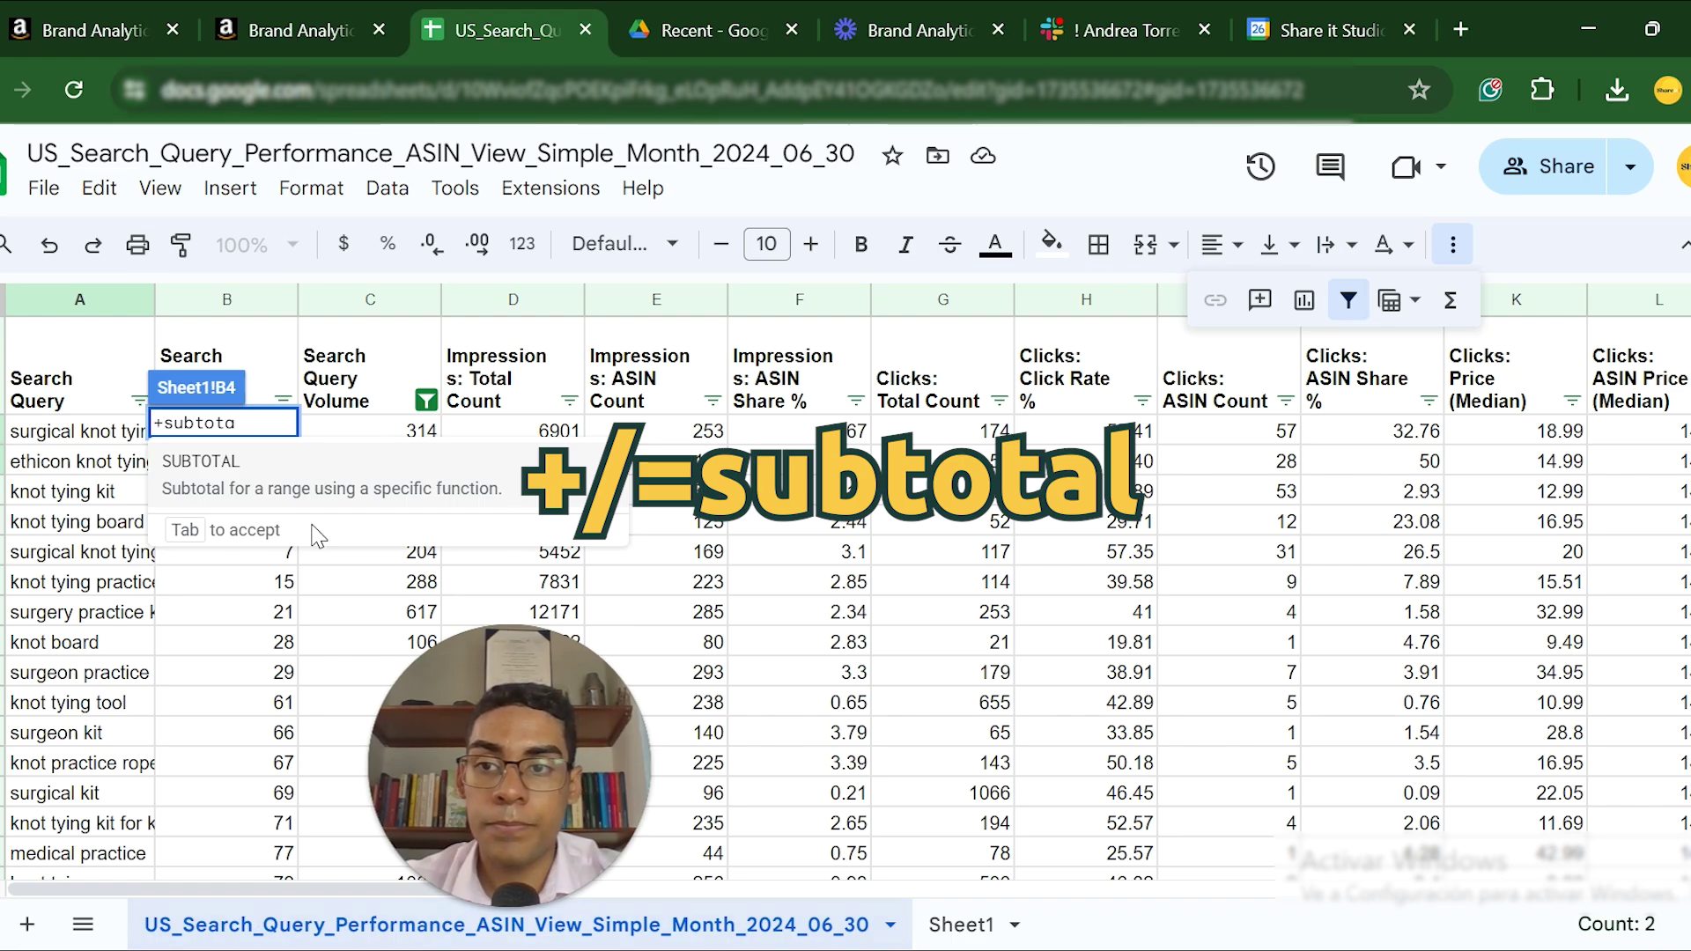
pyautogui.press('Tab')
pyautogui.write('1,')
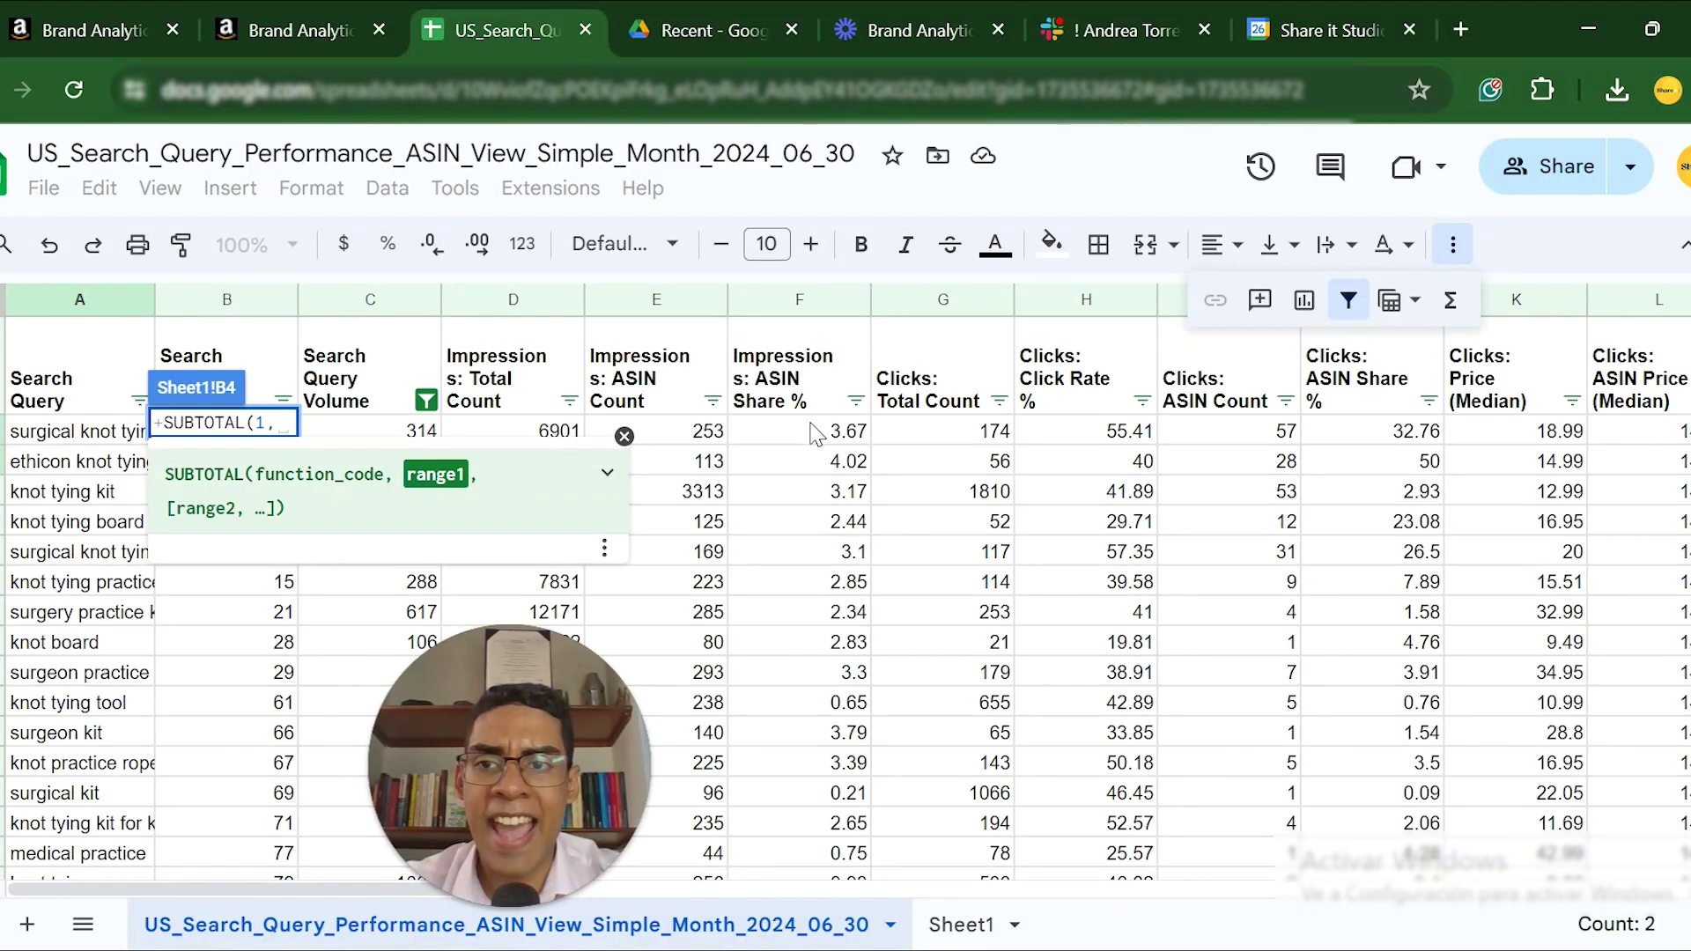
pyautogui.moveTo(828, 445); pyautogui.dragTo(828, 642)
pyautogui.press('Return')
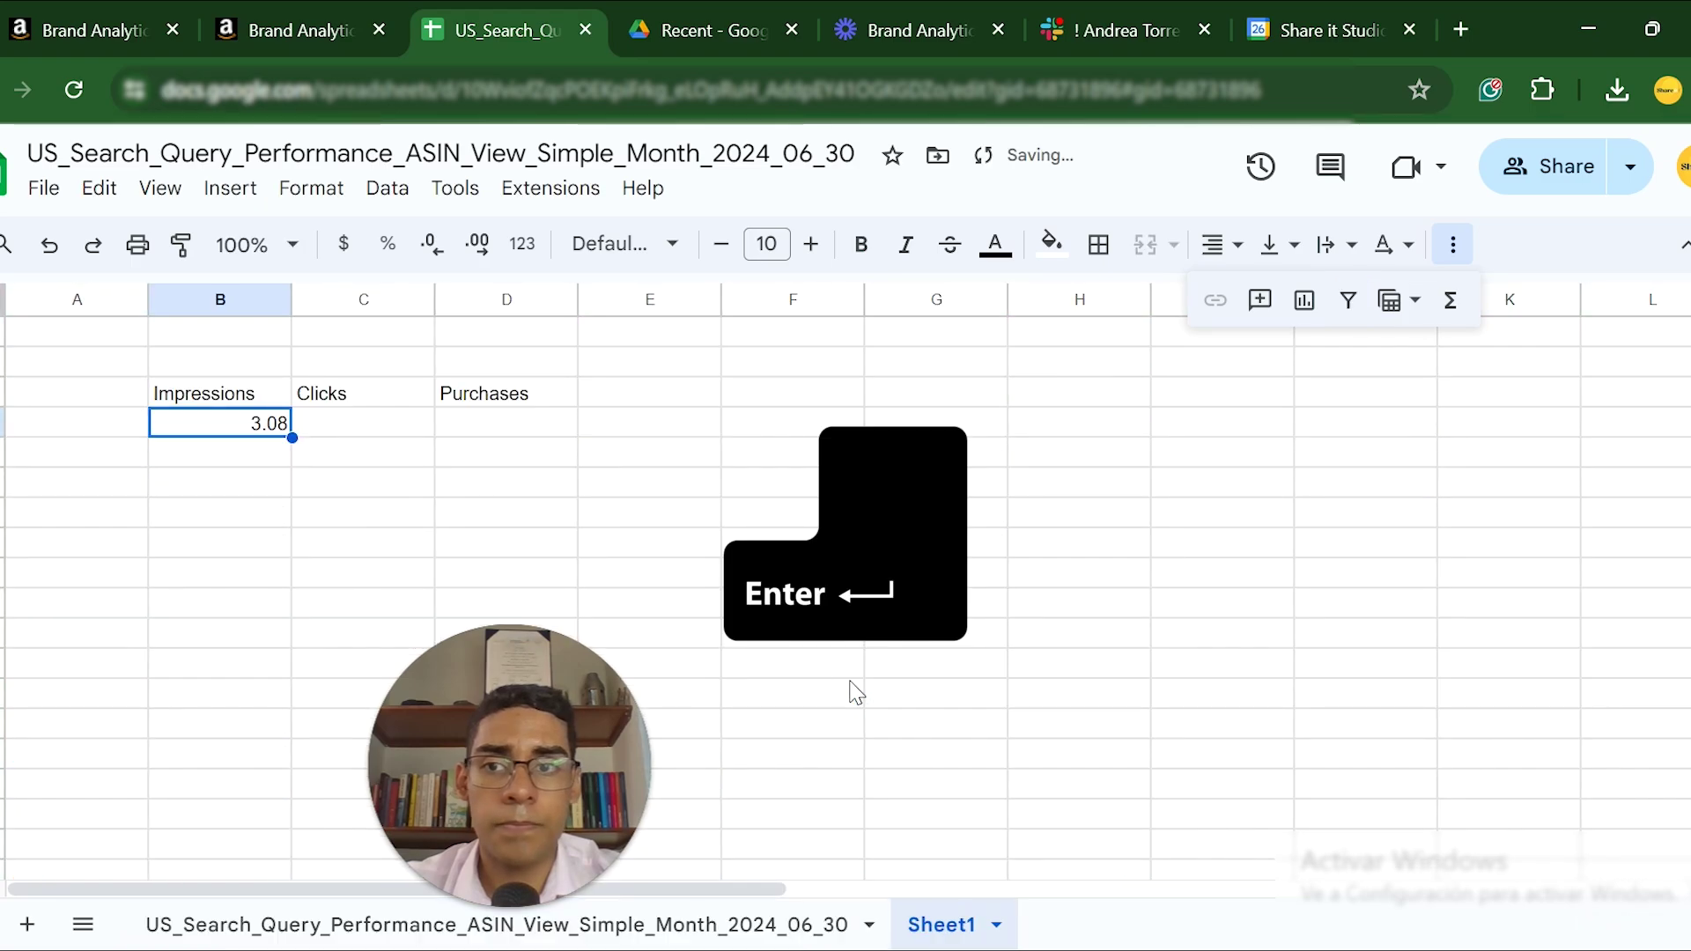
# - Fill cell C4 under Clicks with a SUBTOTAL formula, function code 1, over the report's Clicks: ASIN Share % values
pyautogui.click(396, 430)
pyautogui.write('=subti')
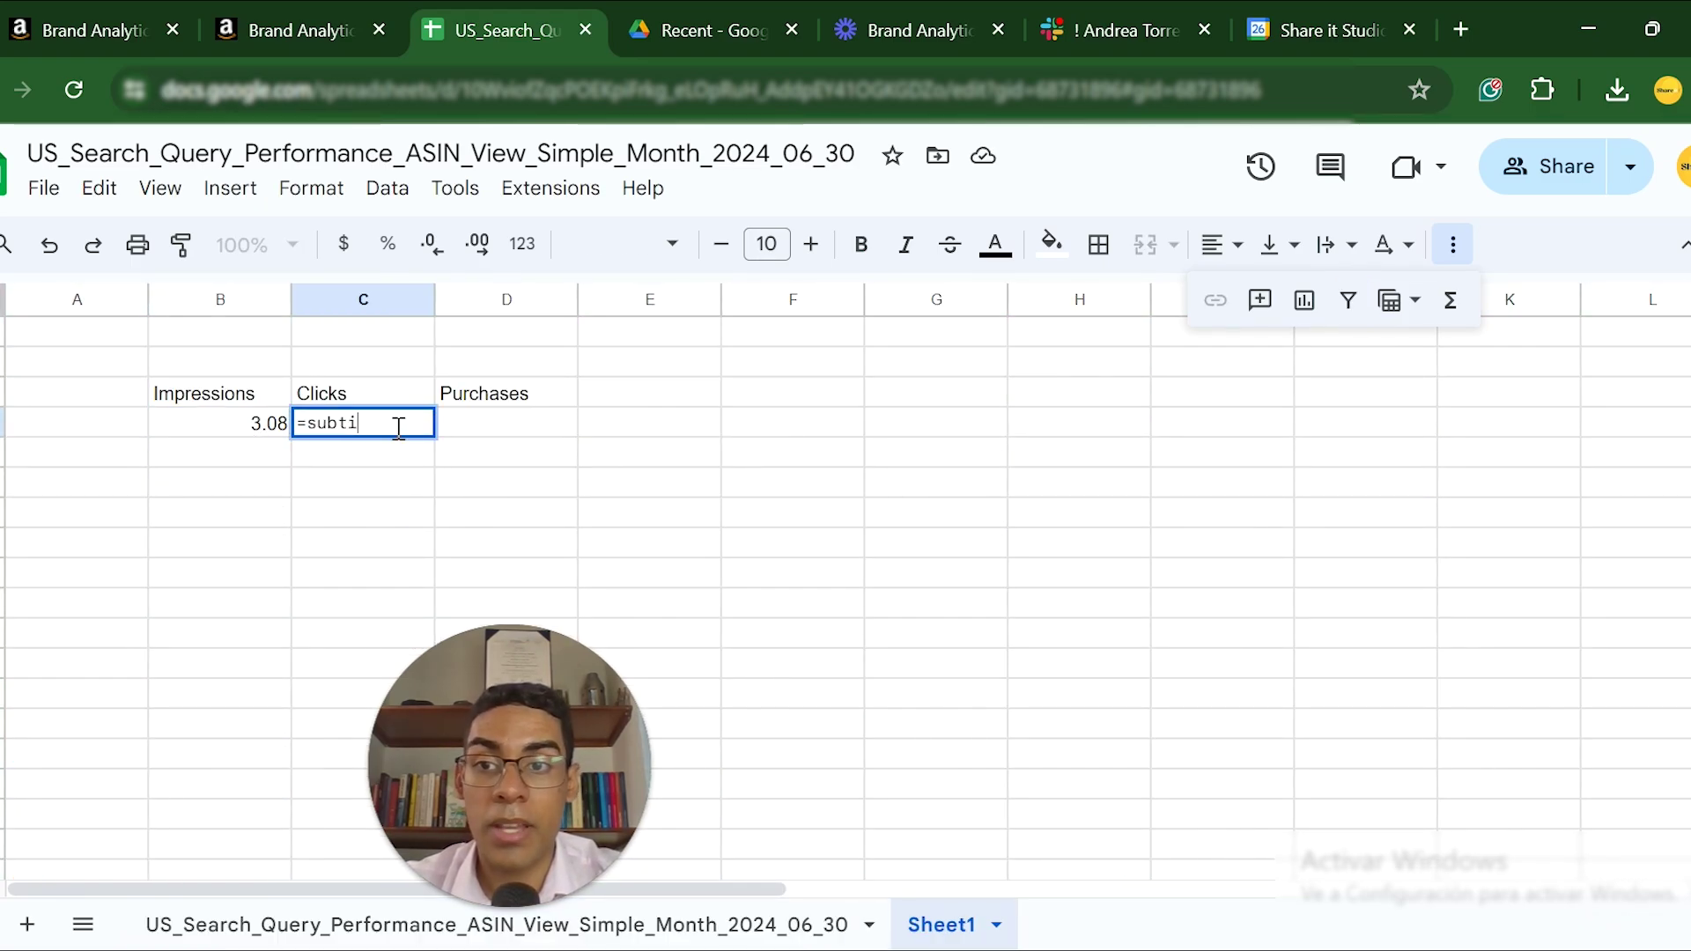
pyautogui.press('BackSpace')
pyautogui.press('BackSpace')
pyautogui.press('BackSpace')
pyautogui.press('BackSpace')
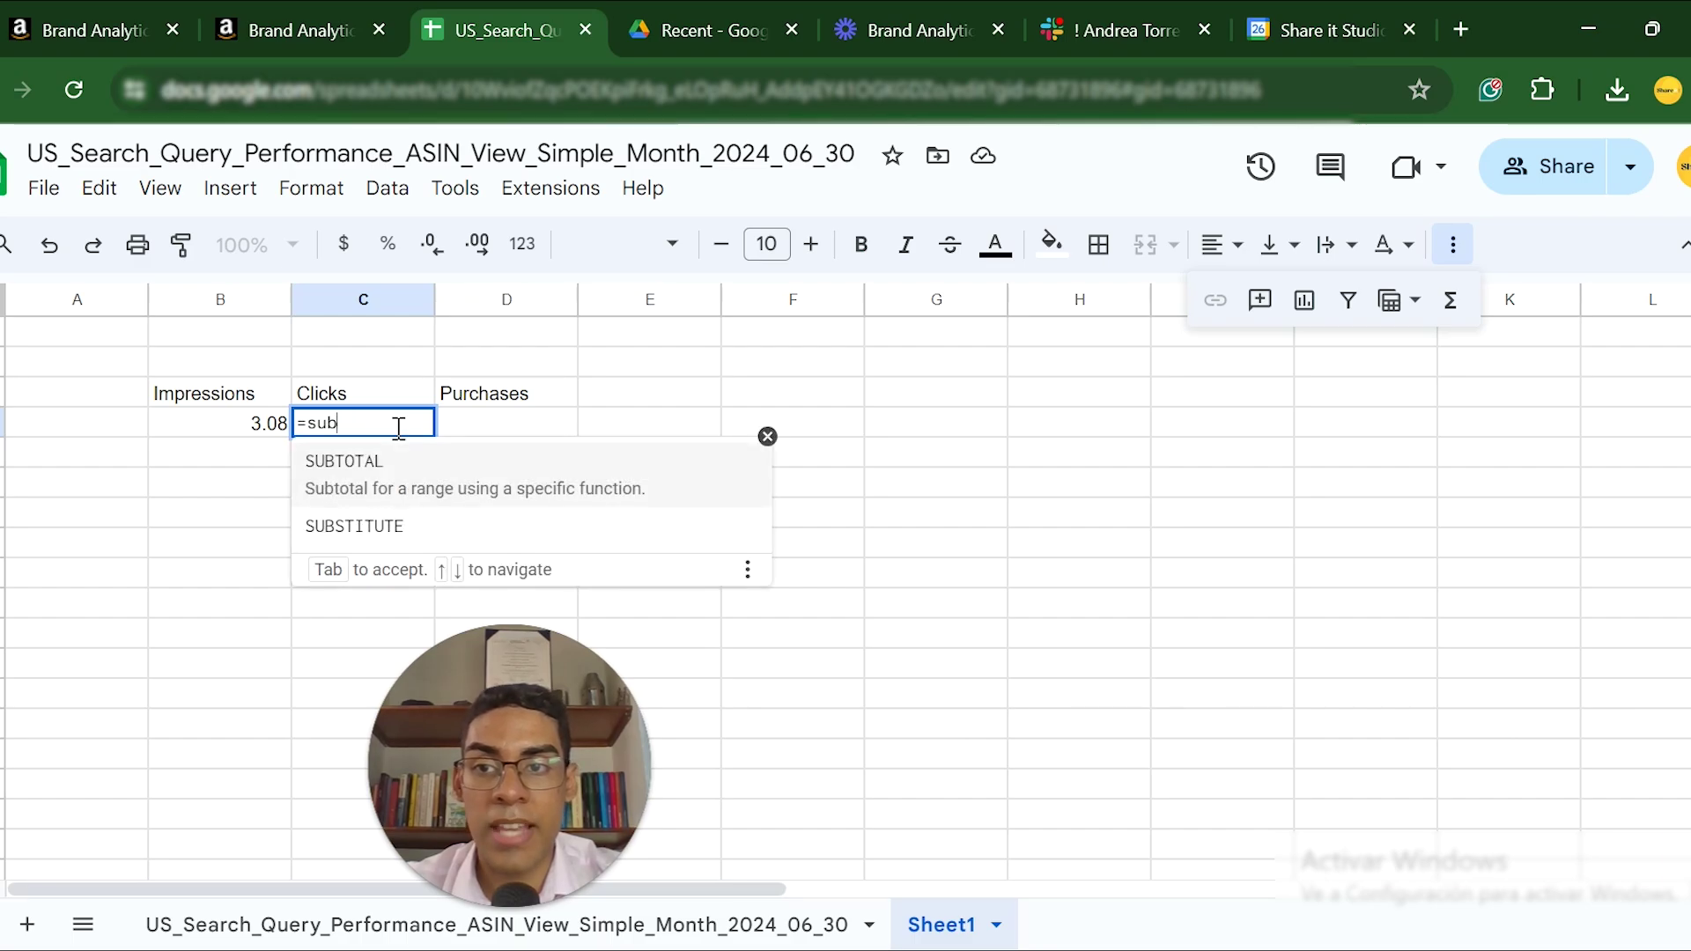
pyautogui.press('BackSpace')
# - Leave cell D4 empty and locate the report's Purchases: ASIN Share % column to identify its column letter
pyautogui.write('=')
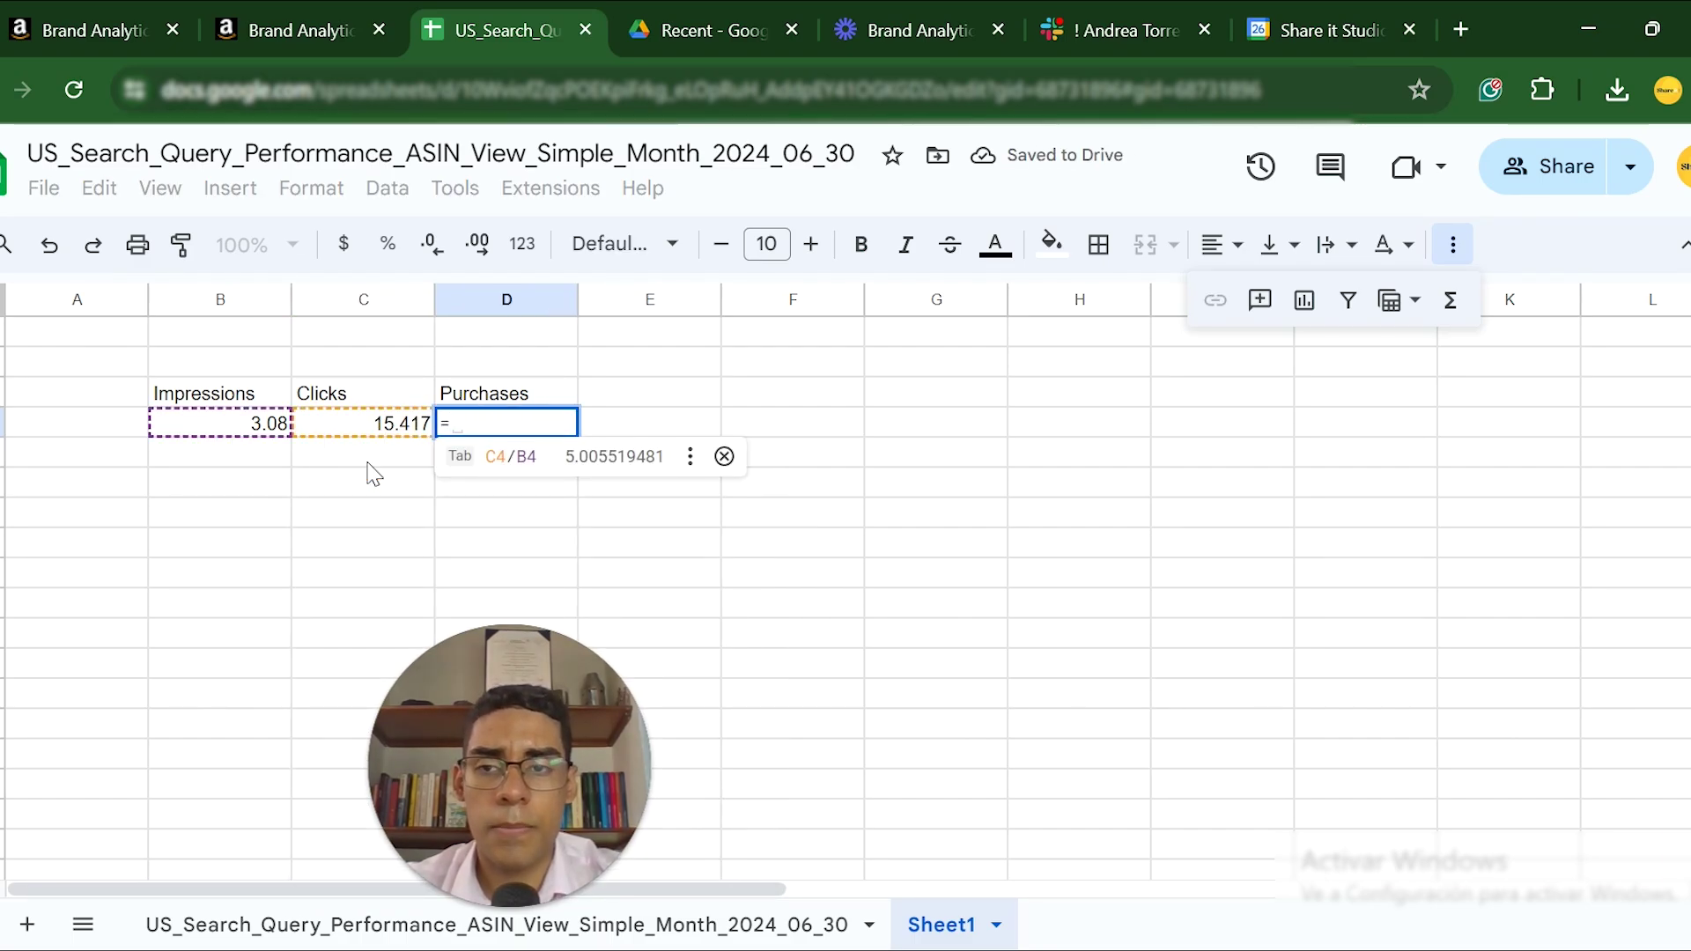
pyautogui.press('BackSpace')
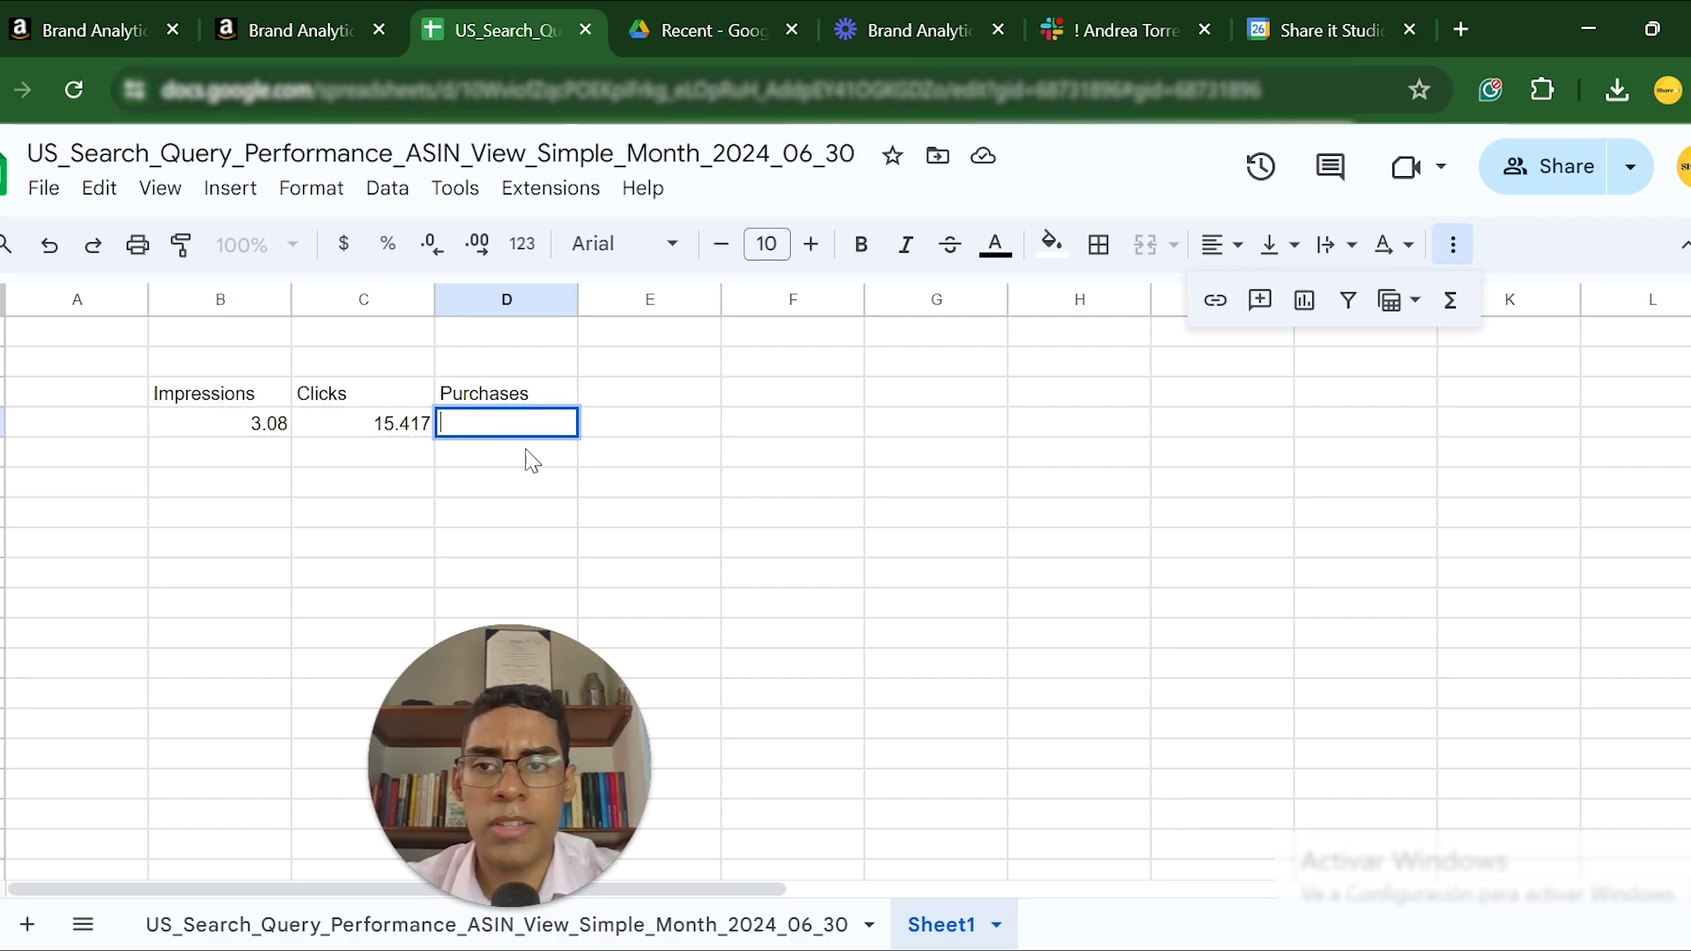
pyautogui.click(469, 916)
pyautogui.hscroll(10, 1212, 598)
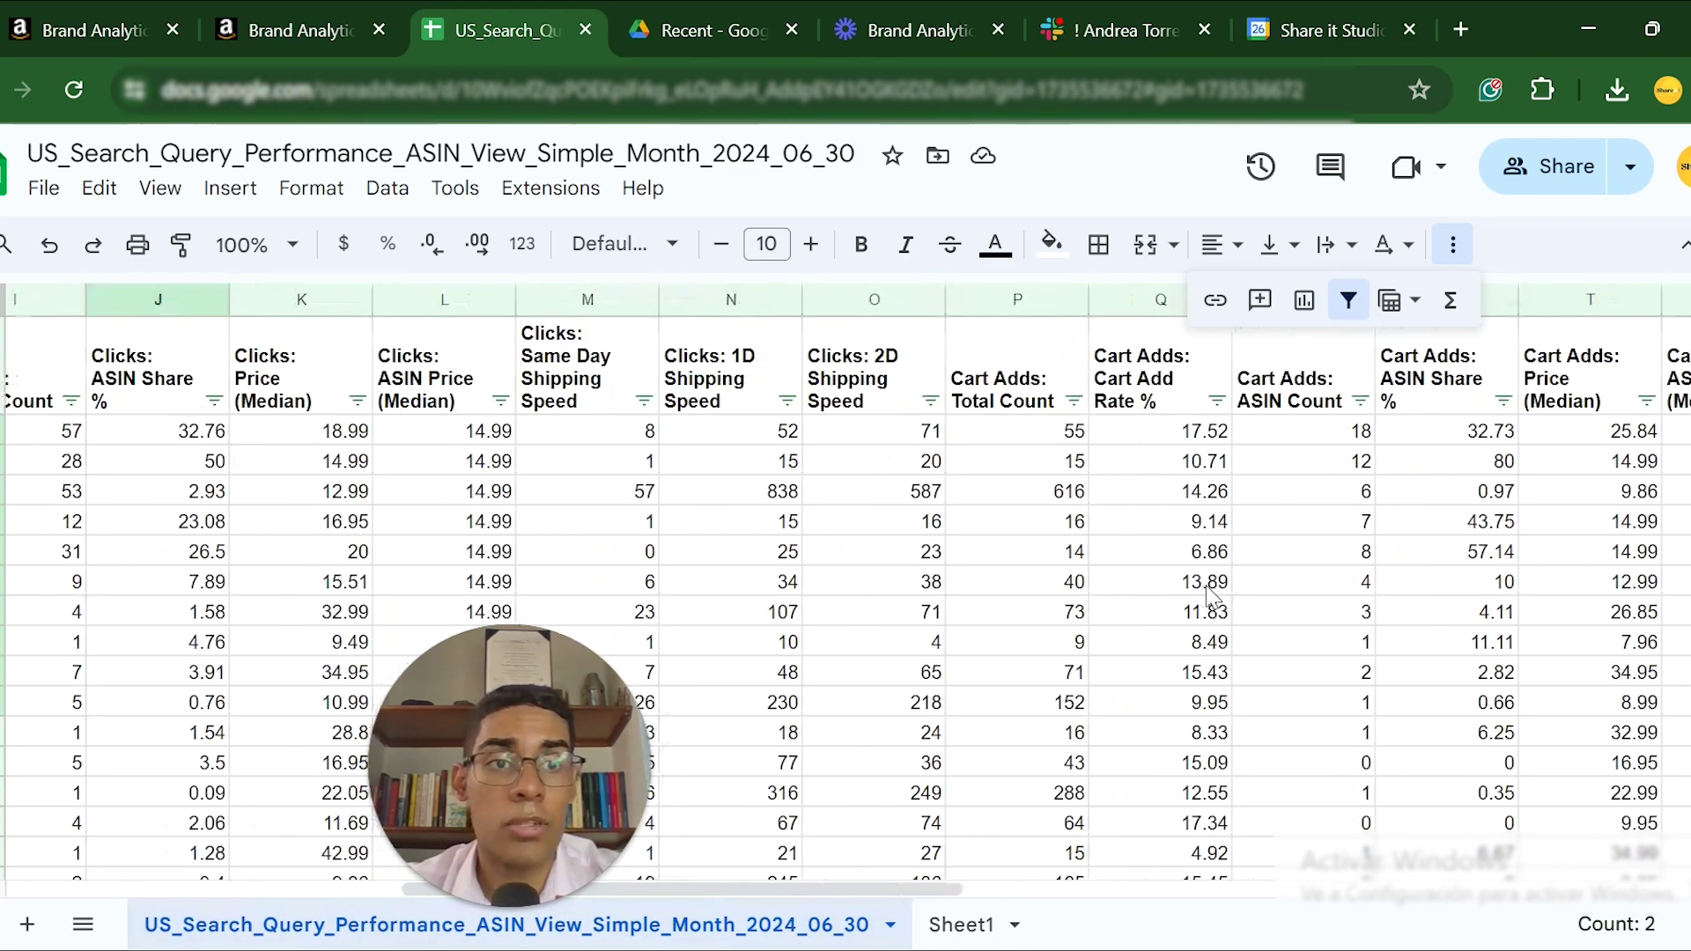
pyautogui.hscroll(5, 1213, 597)
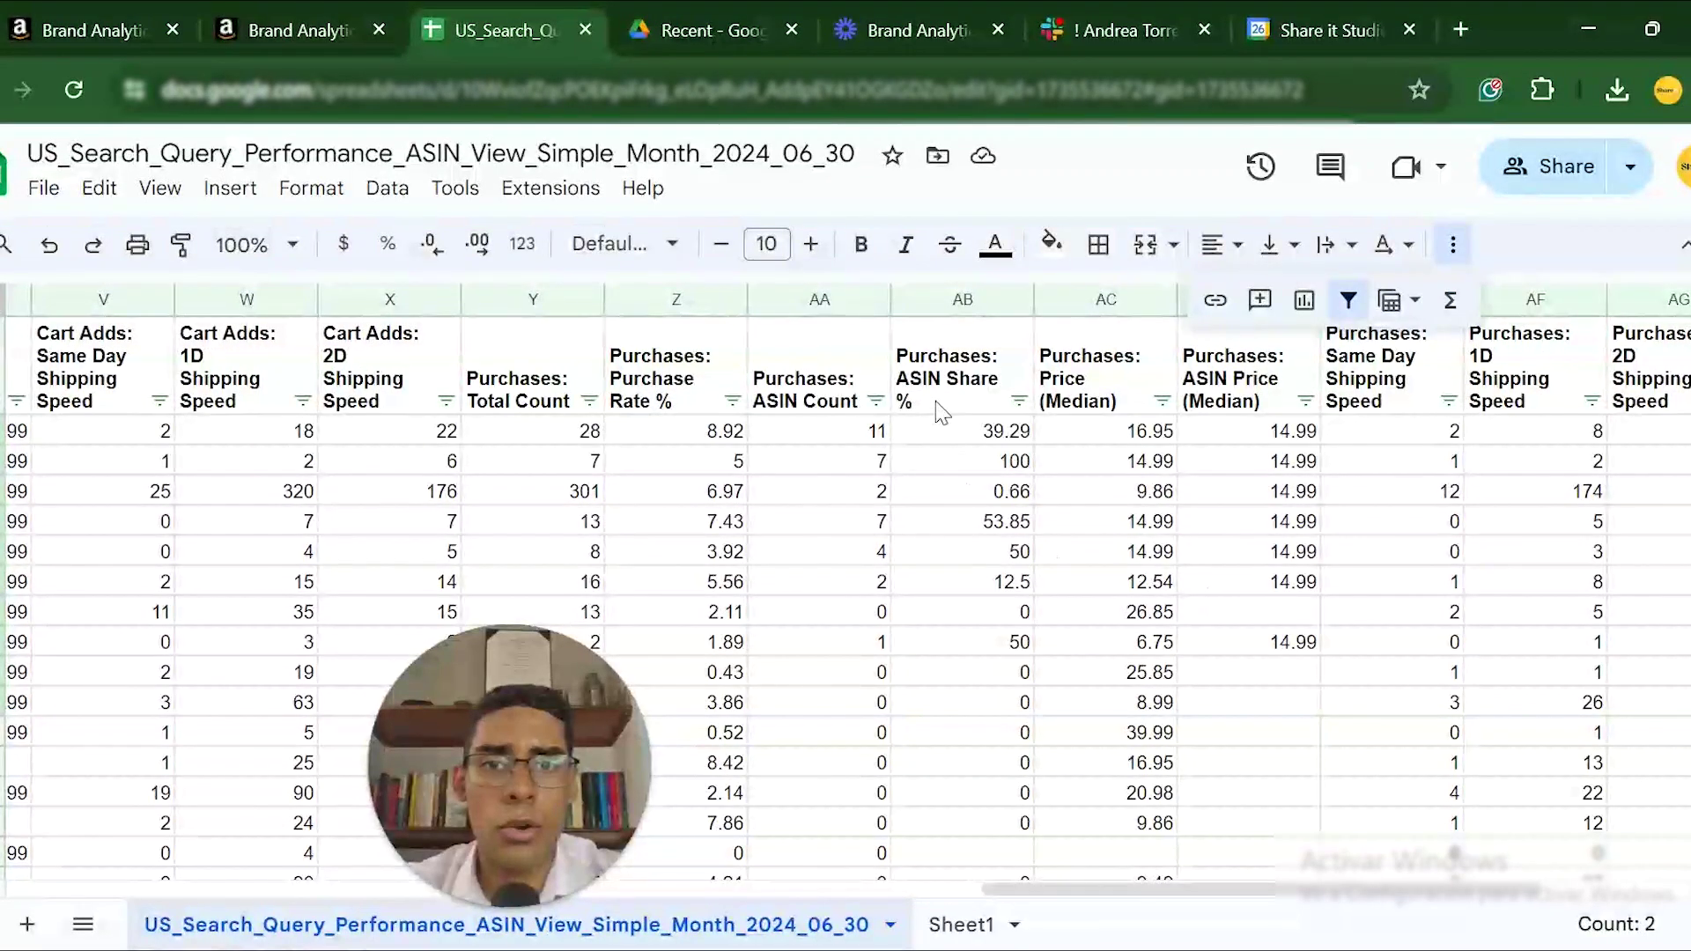
pyautogui.click(995, 333)
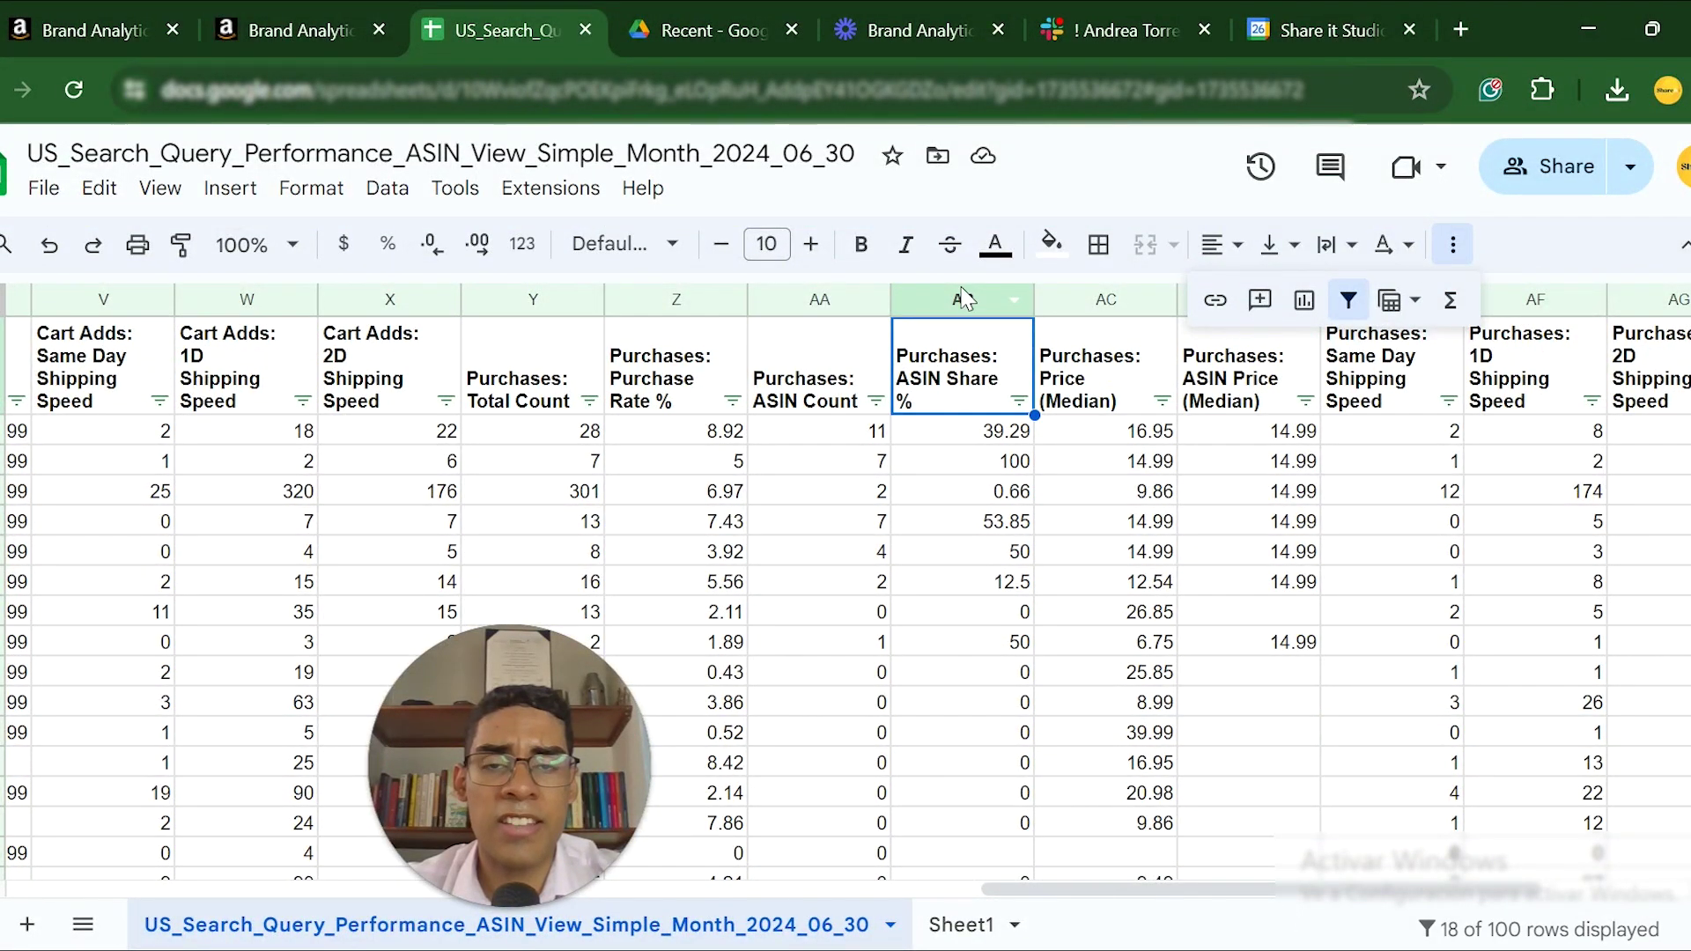
pyautogui.click(962, 299)
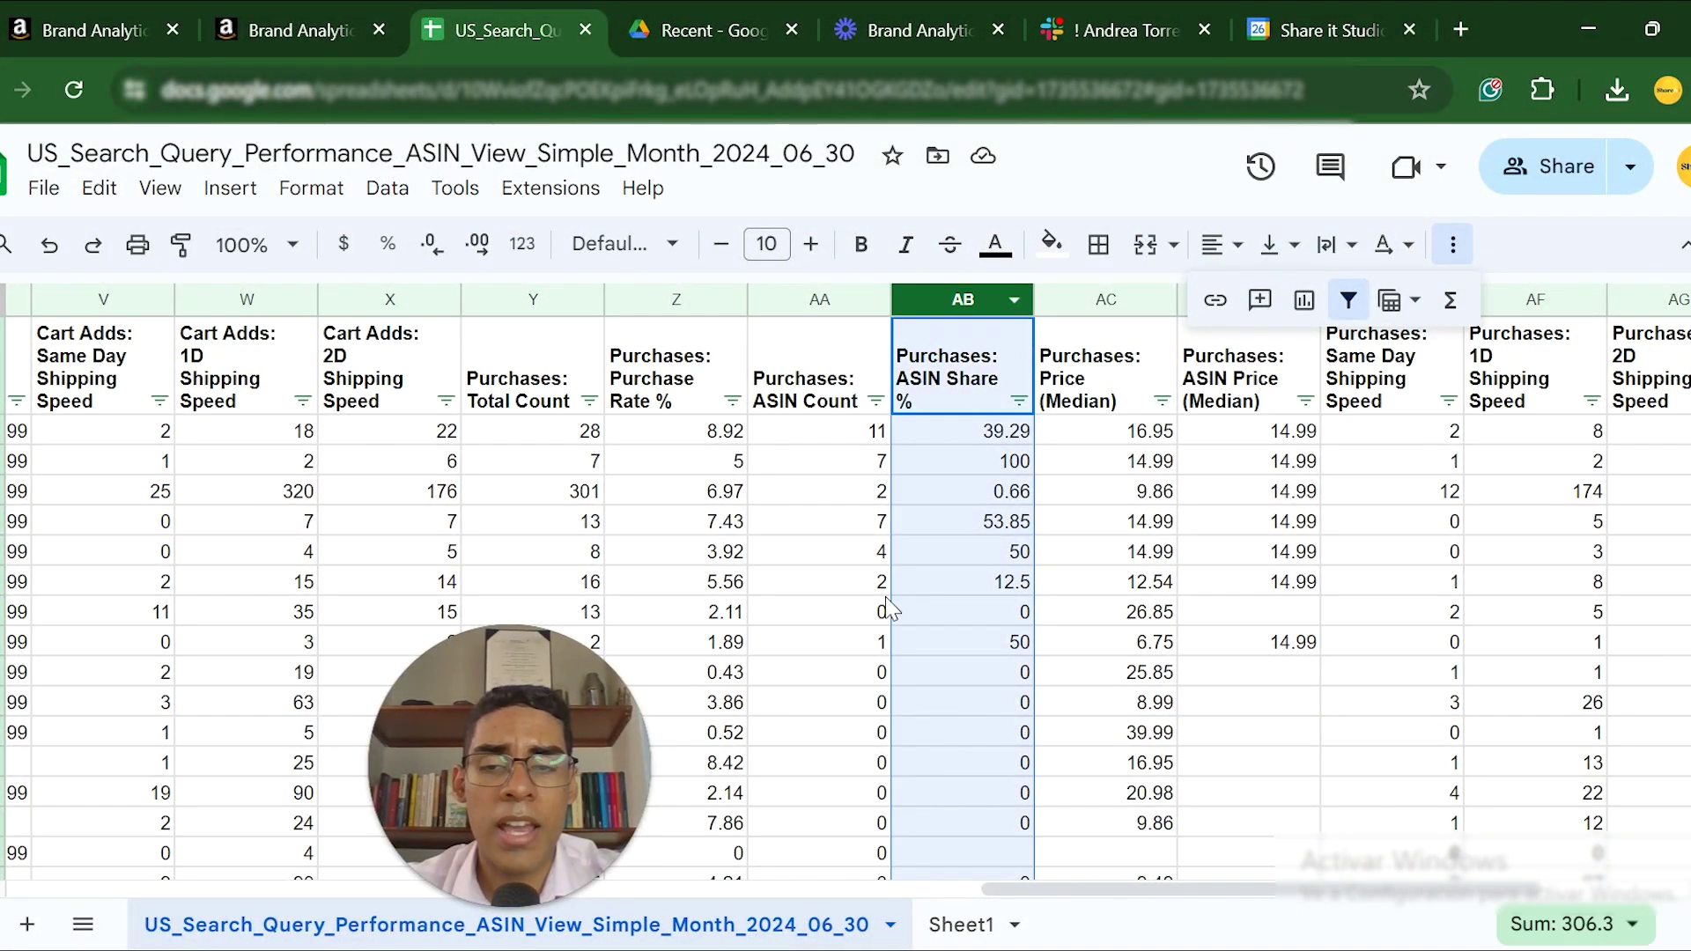
# - On Sheet1, extend the SUBTOTAL formula from cell C4 under Clicks into cell D4 under Purchases
pyautogui.click(991, 920)
pyautogui.click(357, 436)
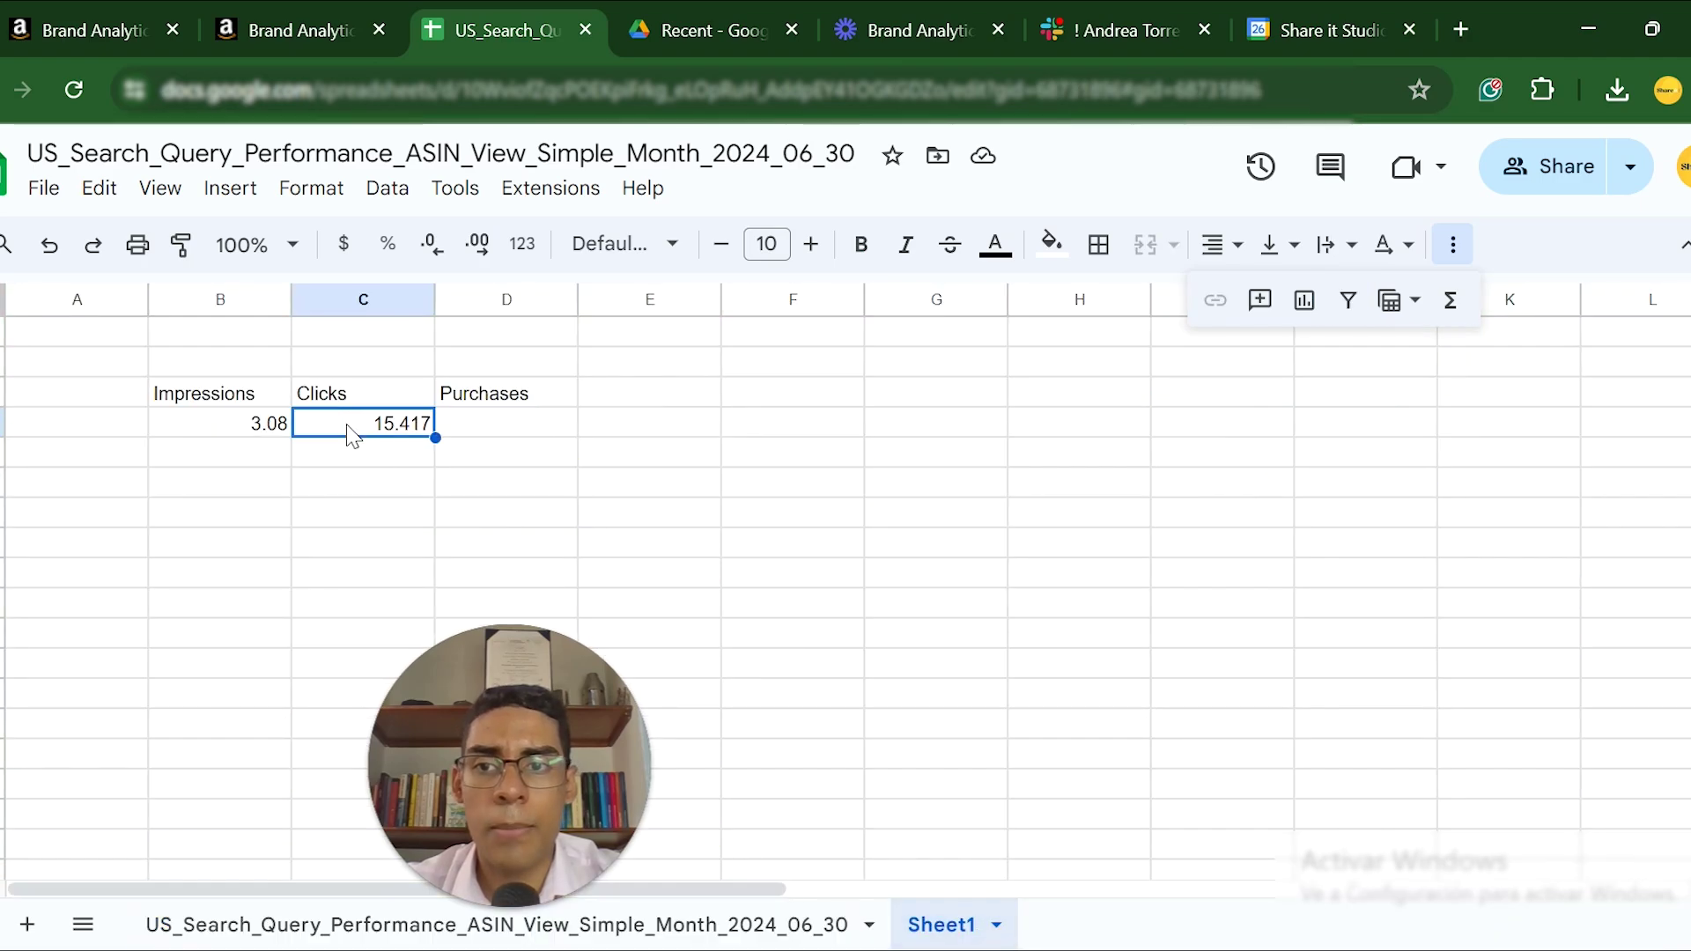
pyautogui.moveTo(435, 434); pyautogui.dragTo(502, 435)
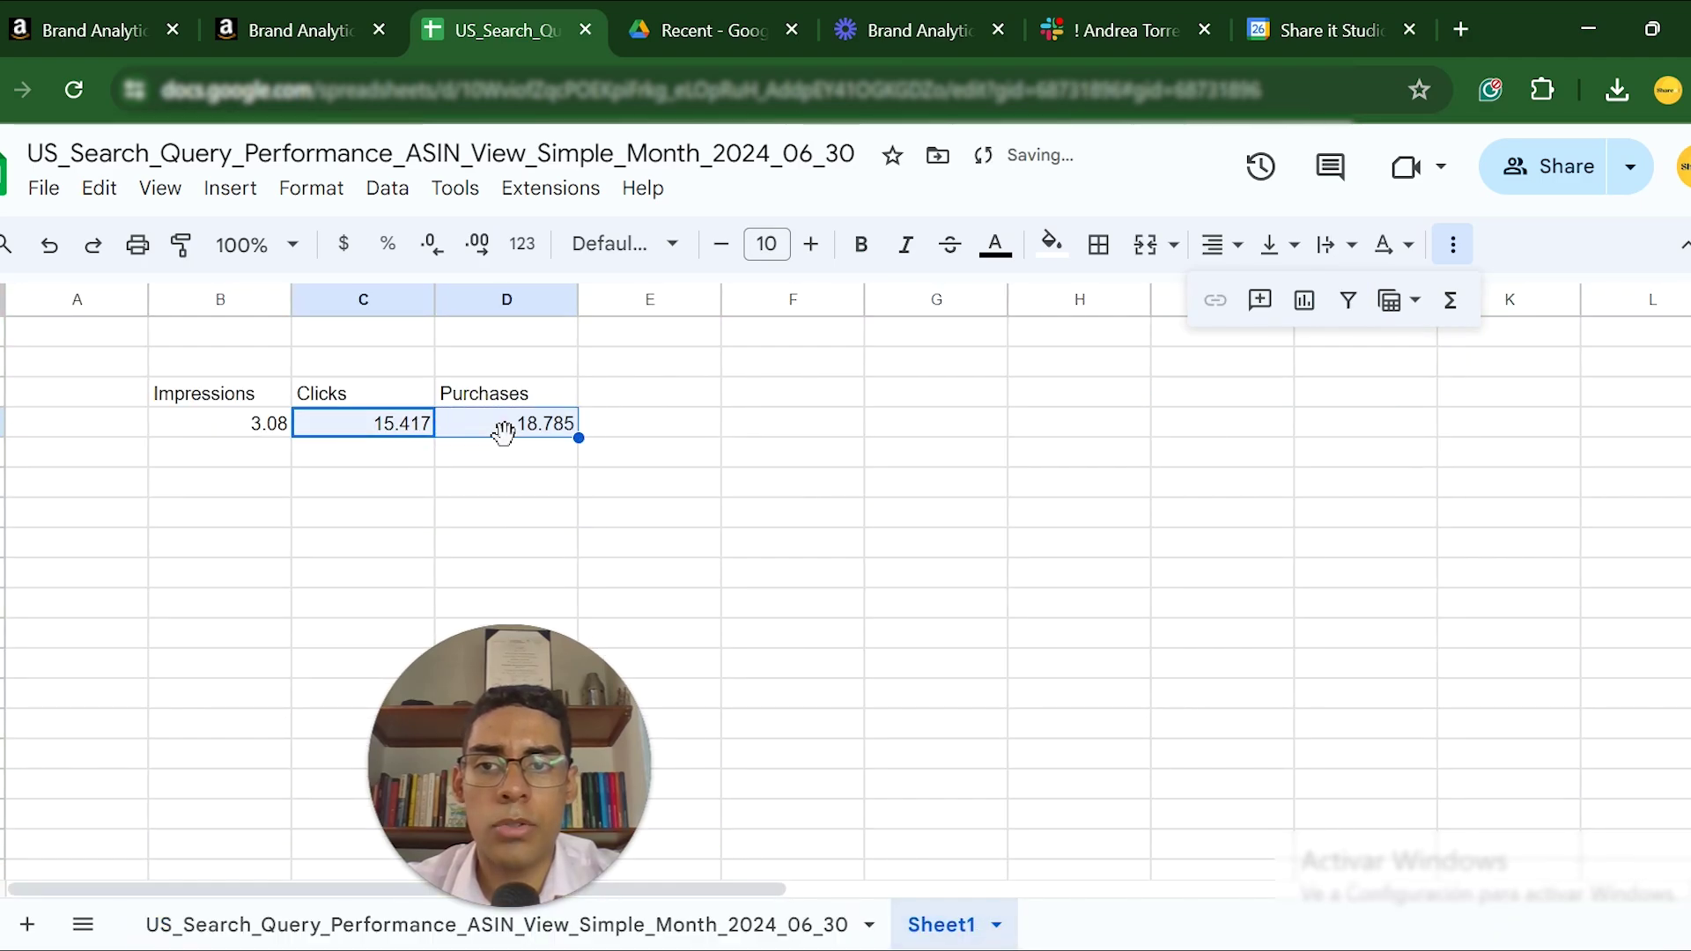
# - Change the range in the D4 SUBTOTAL formula to the report's column AB, rows 2 to 62
pyautogui.doubleClick(512, 432)
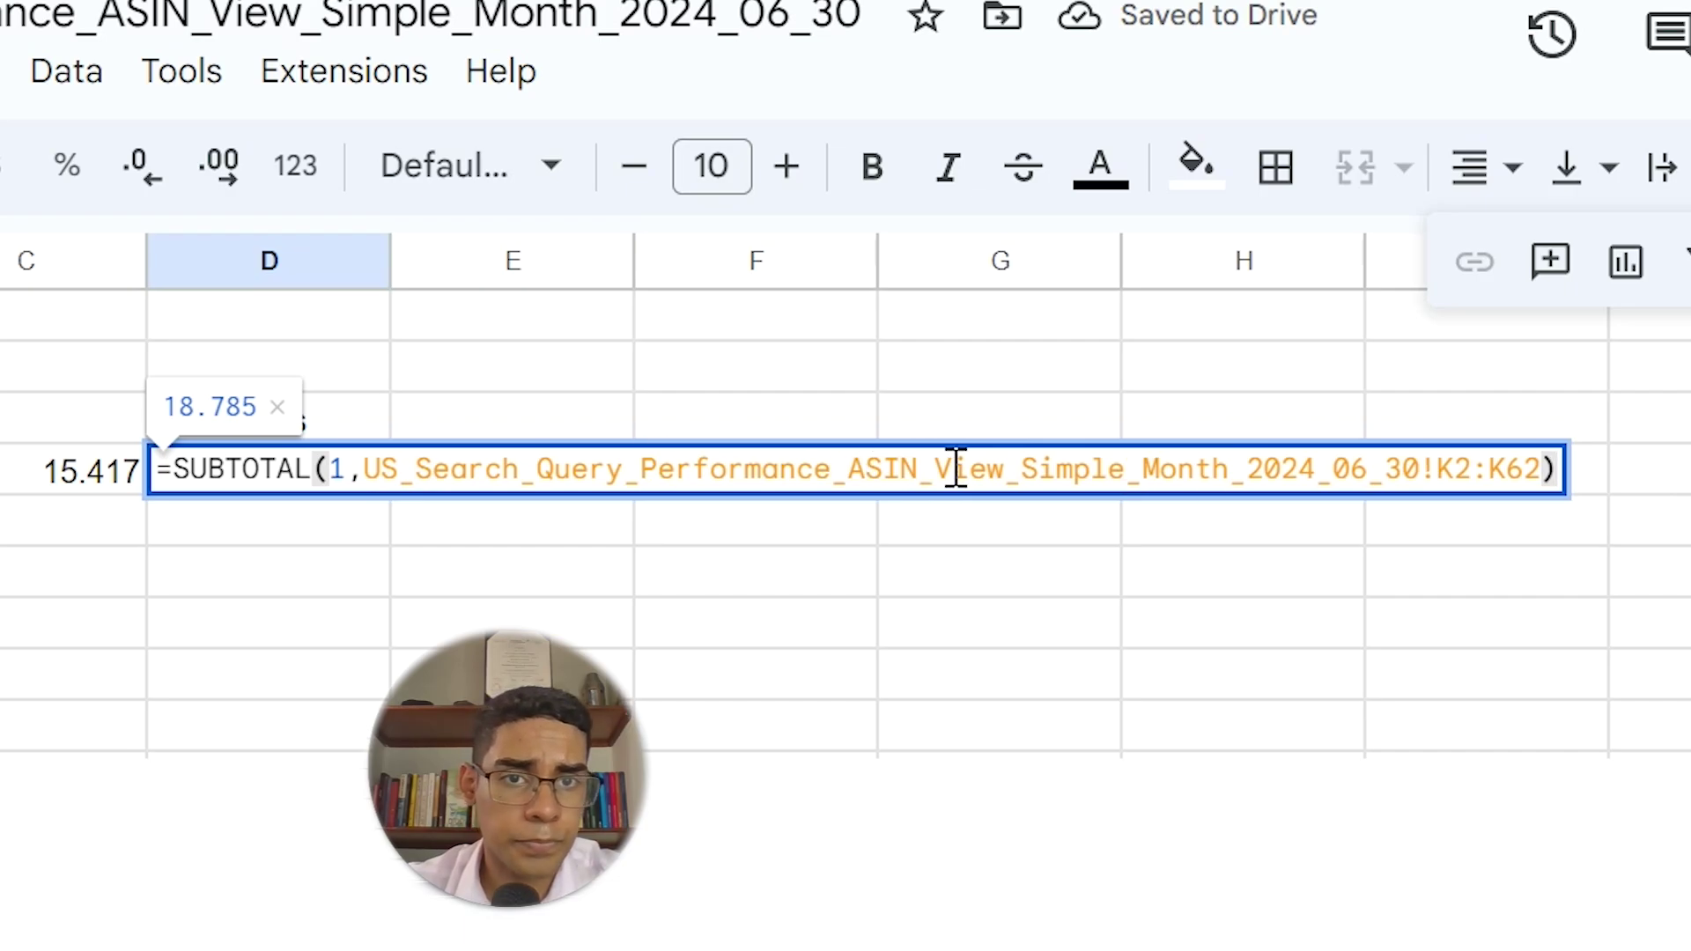
pyautogui.click(1449, 470)
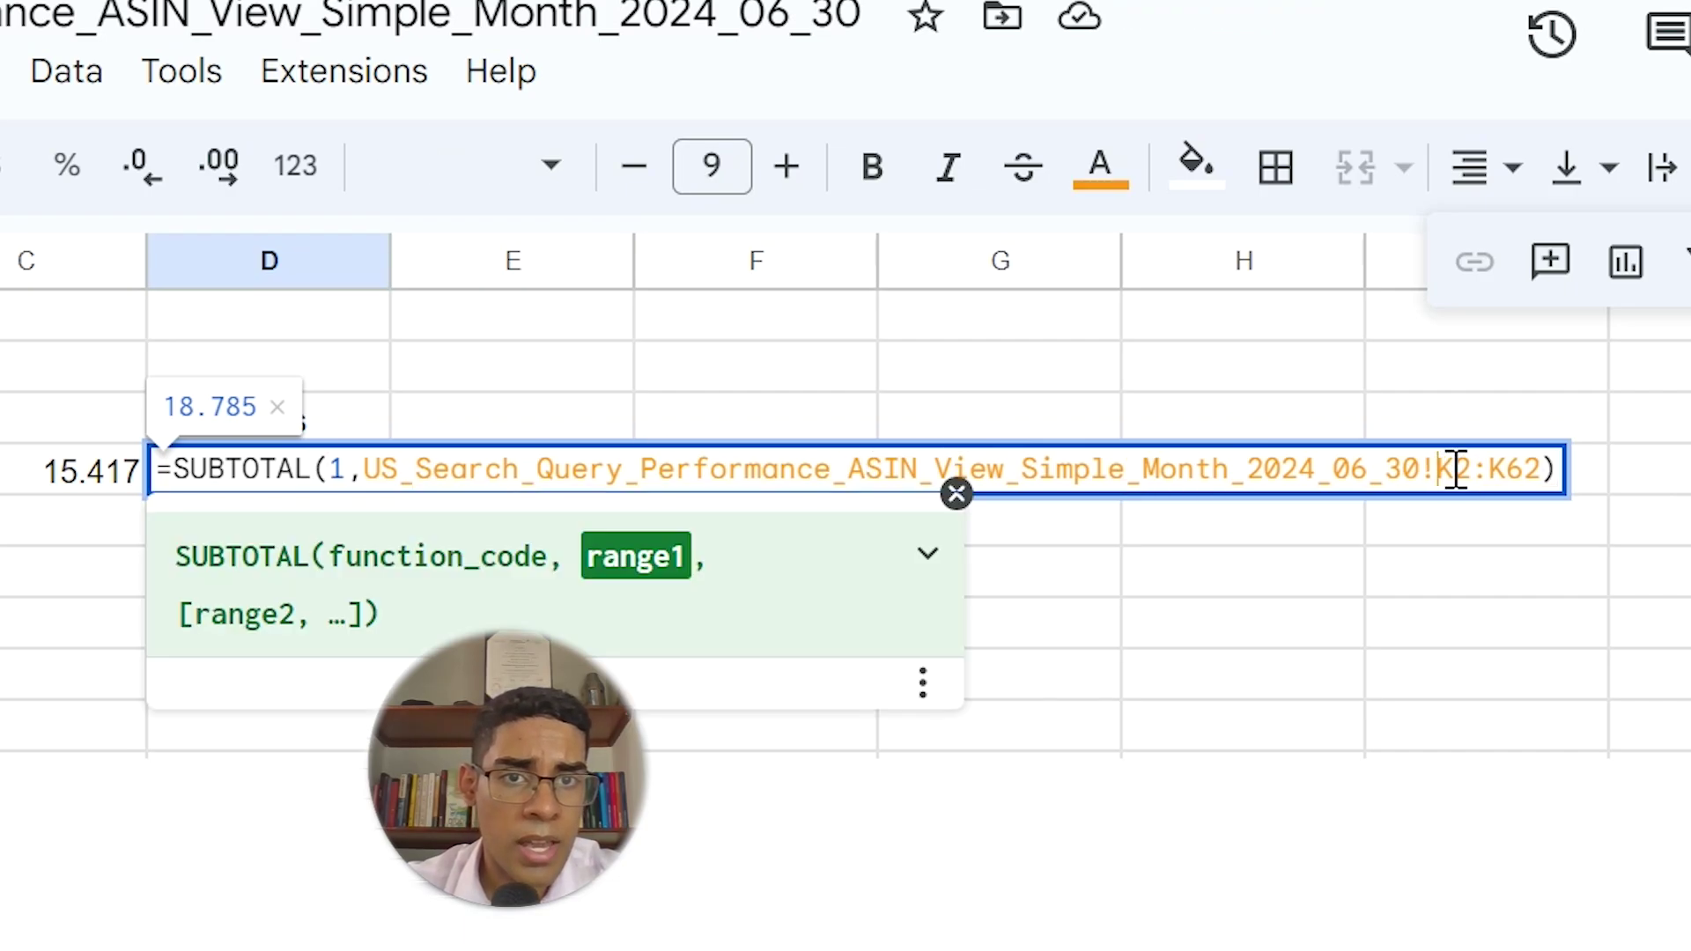
pyautogui.press('BackSpace')
pyautogui.write('AB')
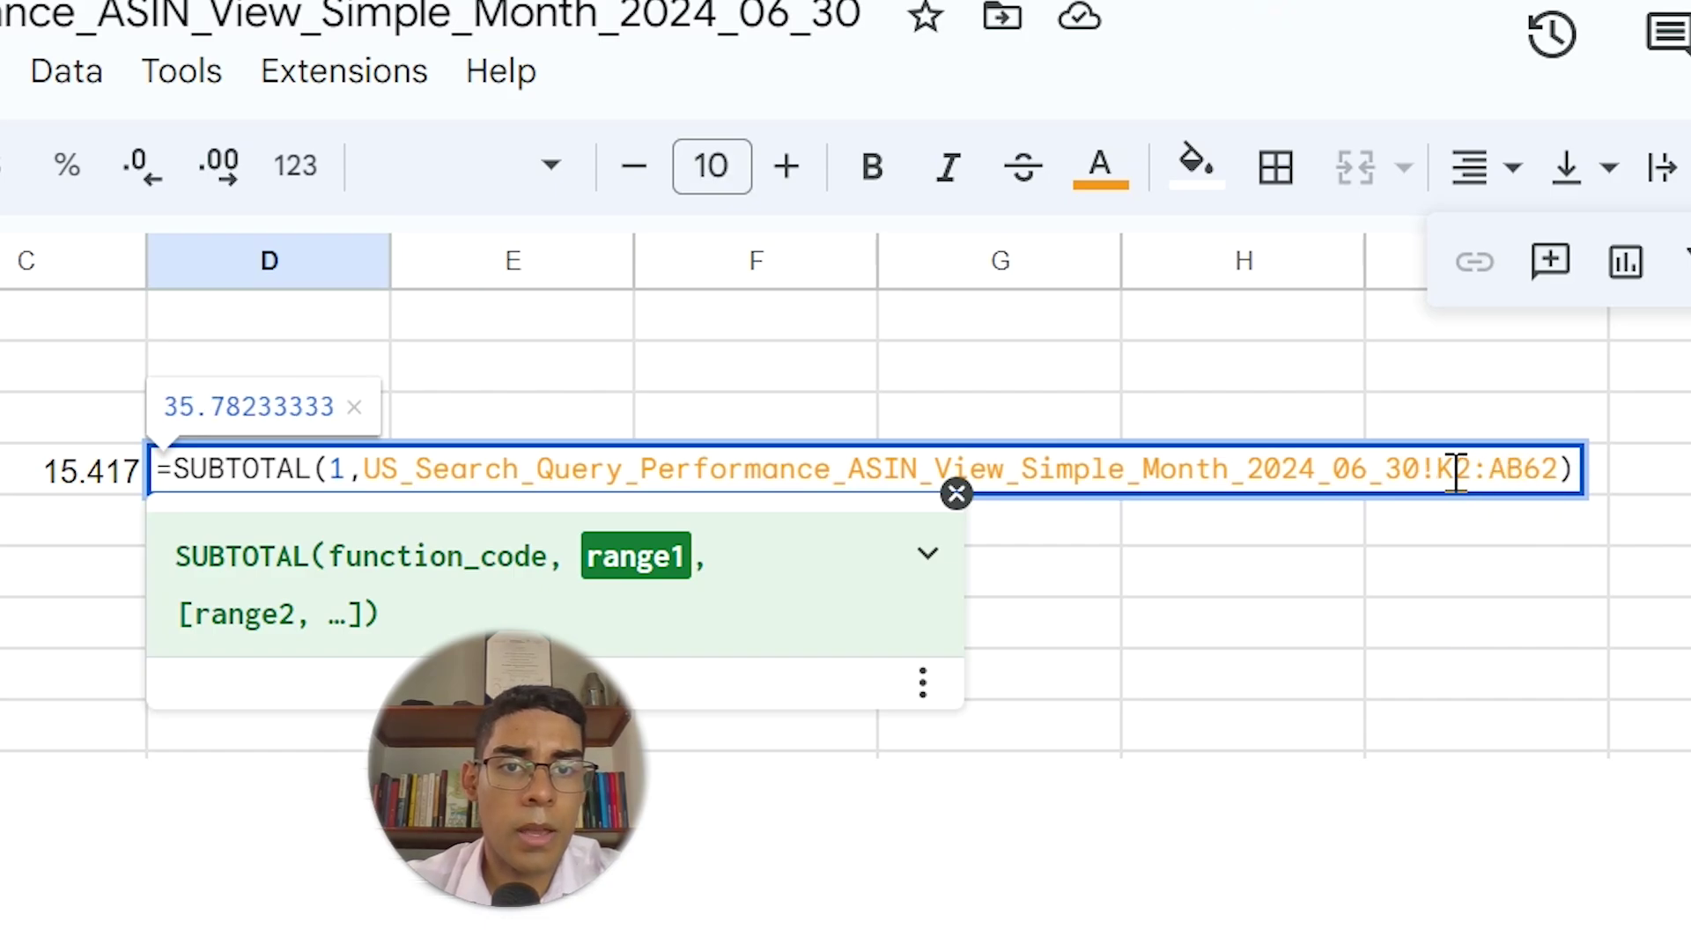
pyautogui.write('A')
pyautogui.press('BackSpace')
pyautogui.press('BackSpace')
pyautogui.write('AB')
pyautogui.press('Return')
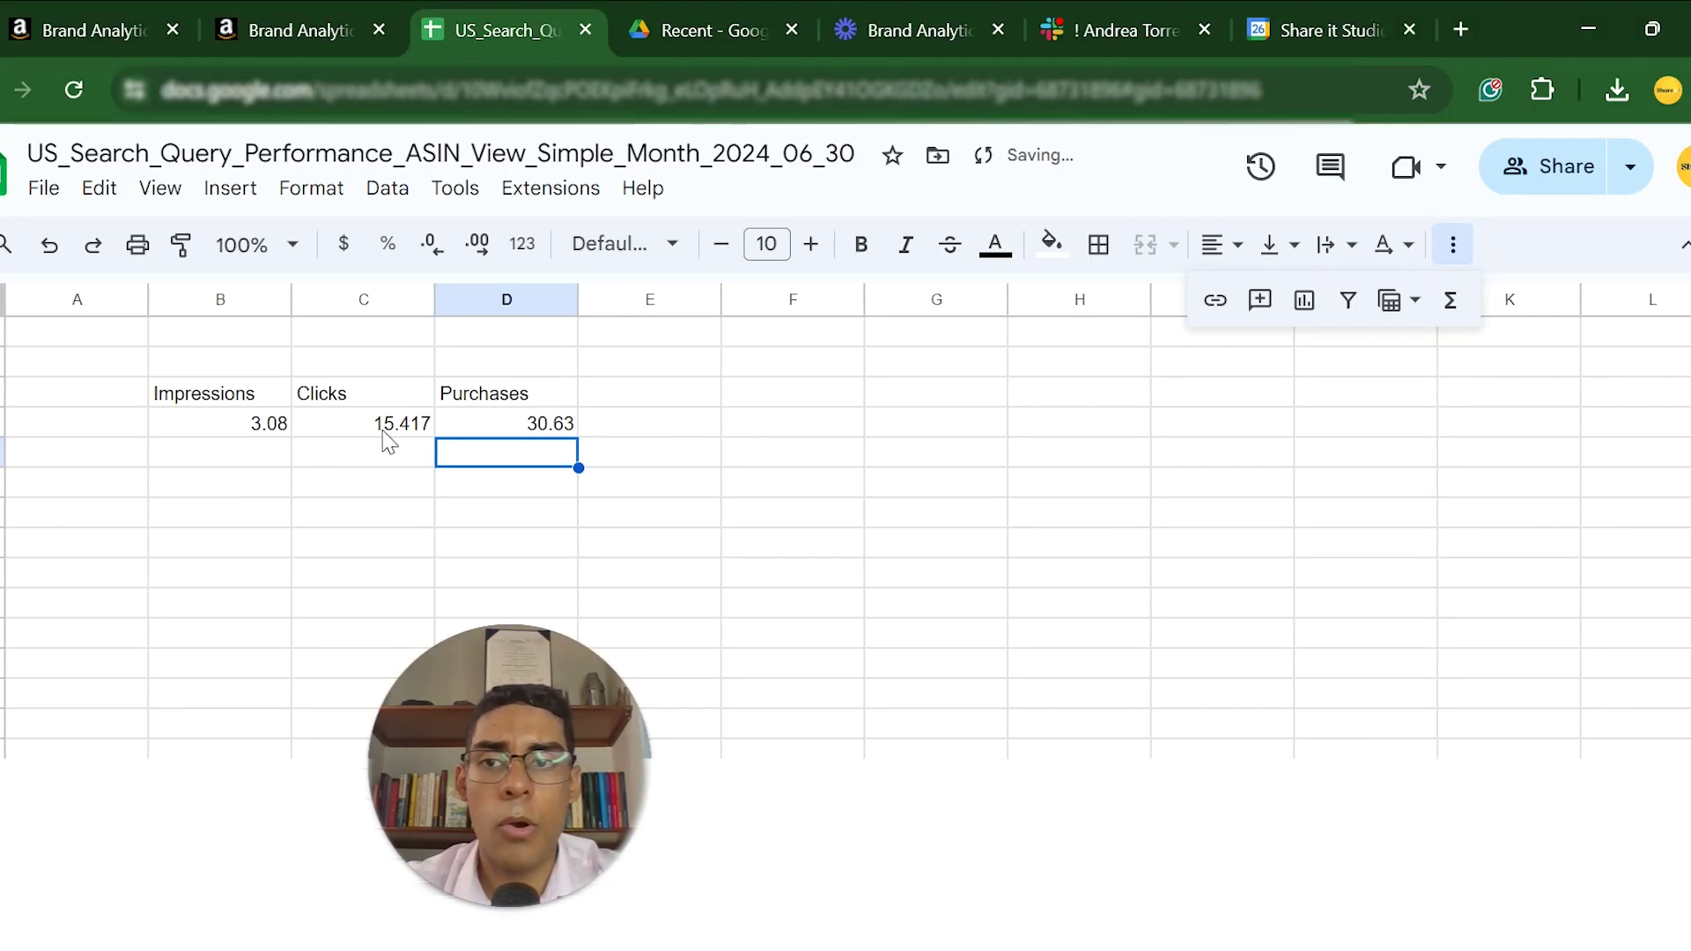
pyautogui.click(384, 430)
pyautogui.click(555, 433)
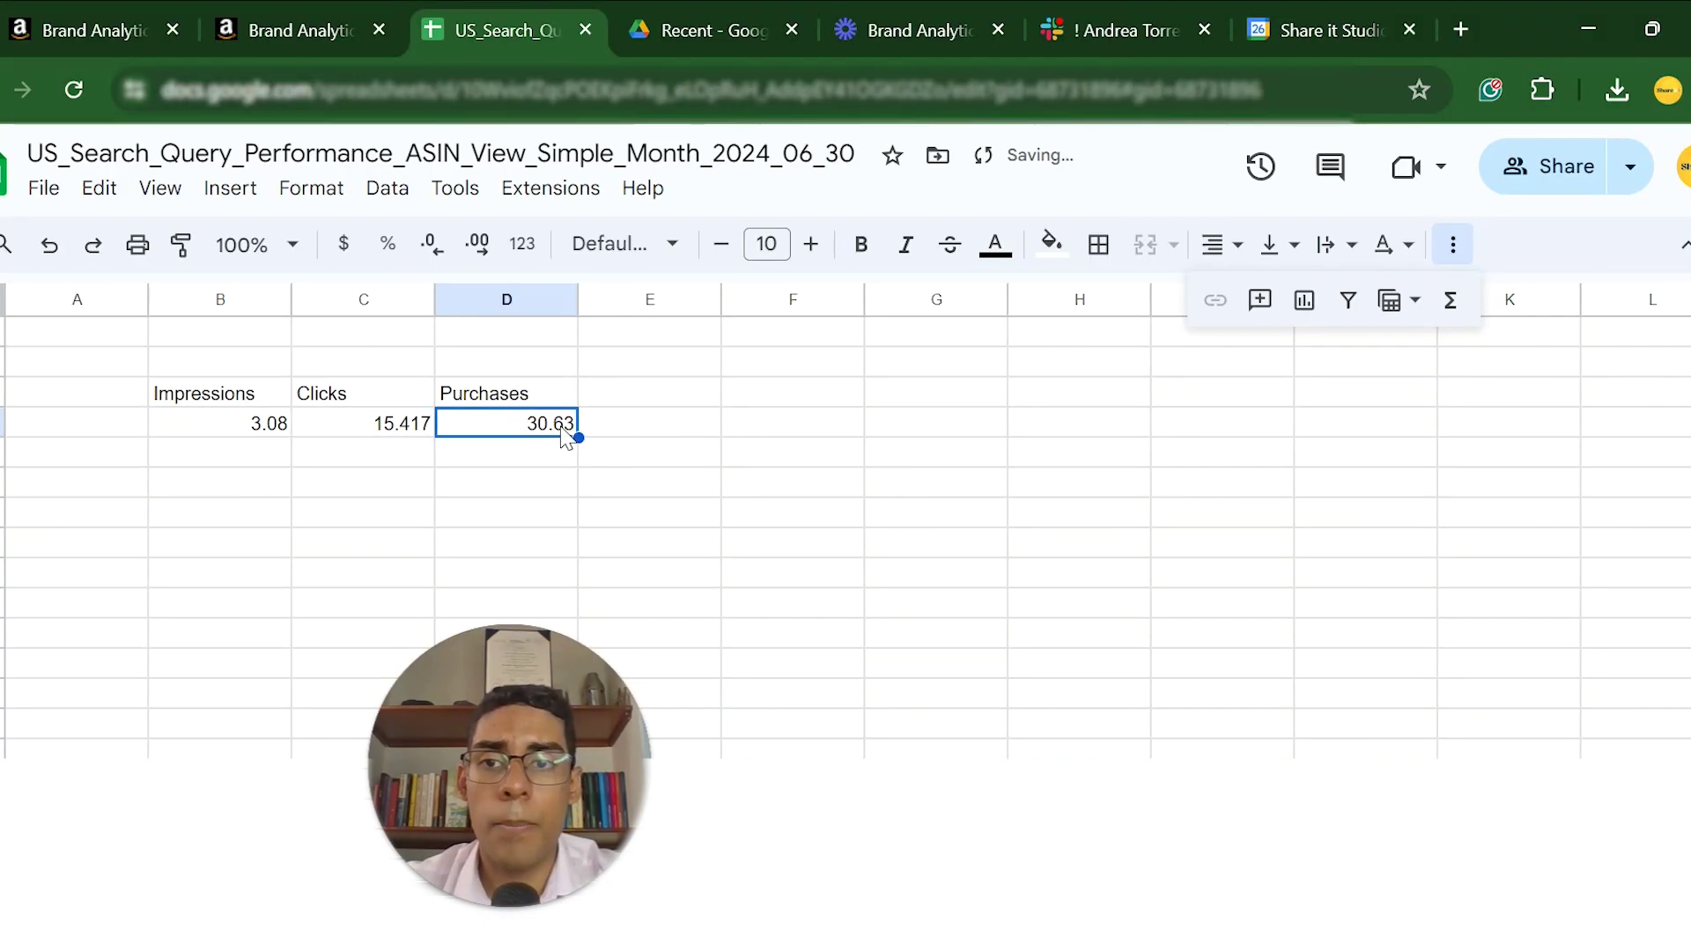
# - Label cell A3 as Top 10 and cell A7 as Top30
pyautogui.scroll(-1, 261, 547)
pyautogui.click(64, 357)
pyautogui.write('tOP')
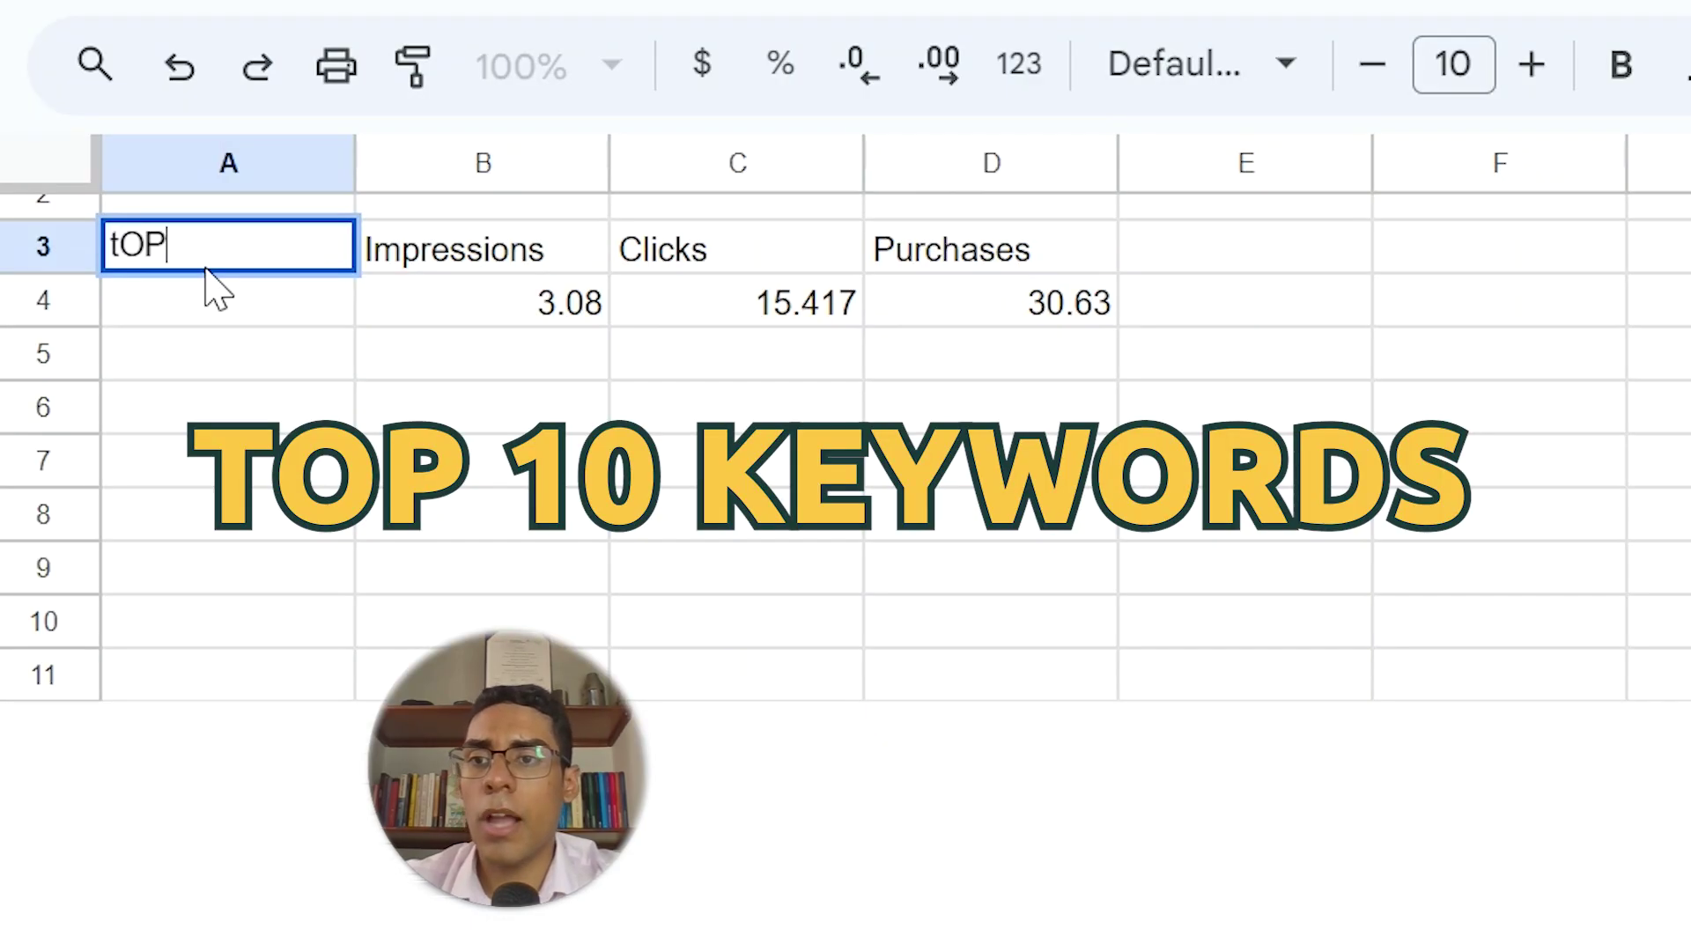
pyautogui.press('BackSpace')
pyautogui.press('BackSpace')
pyautogui.write('T')
pyautogui.press('BackSpace')
pyautogui.write('Top 10')
pyautogui.click(241, 461)
pyautogui.write('TO')
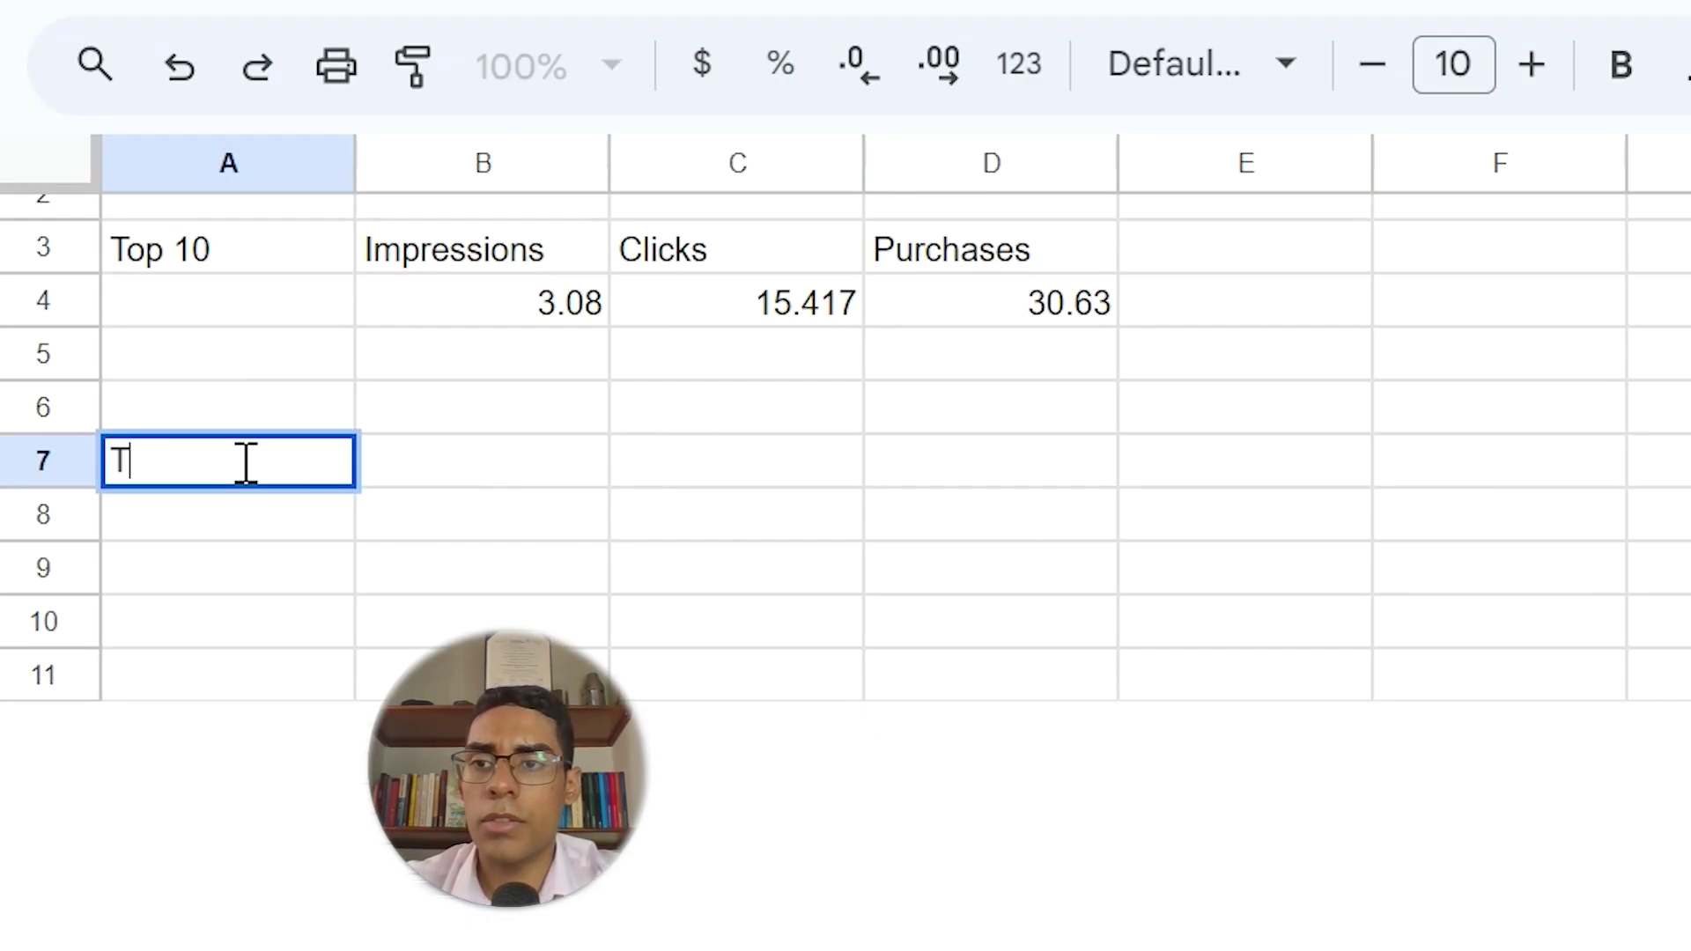
pyautogui.press('BackSpace')
pyautogui.write('op30')
pyautogui.press('Tab')
# - Copy the headings Impressions, Clicks and Purchases from B3:D3 to B7:D7 and begin a formula in cell B8
pyautogui.moveTo(472, 231); pyautogui.dragTo(942, 260)
pyautogui.hotkey('ctrl', 'c')
pyautogui.click(397, 475)
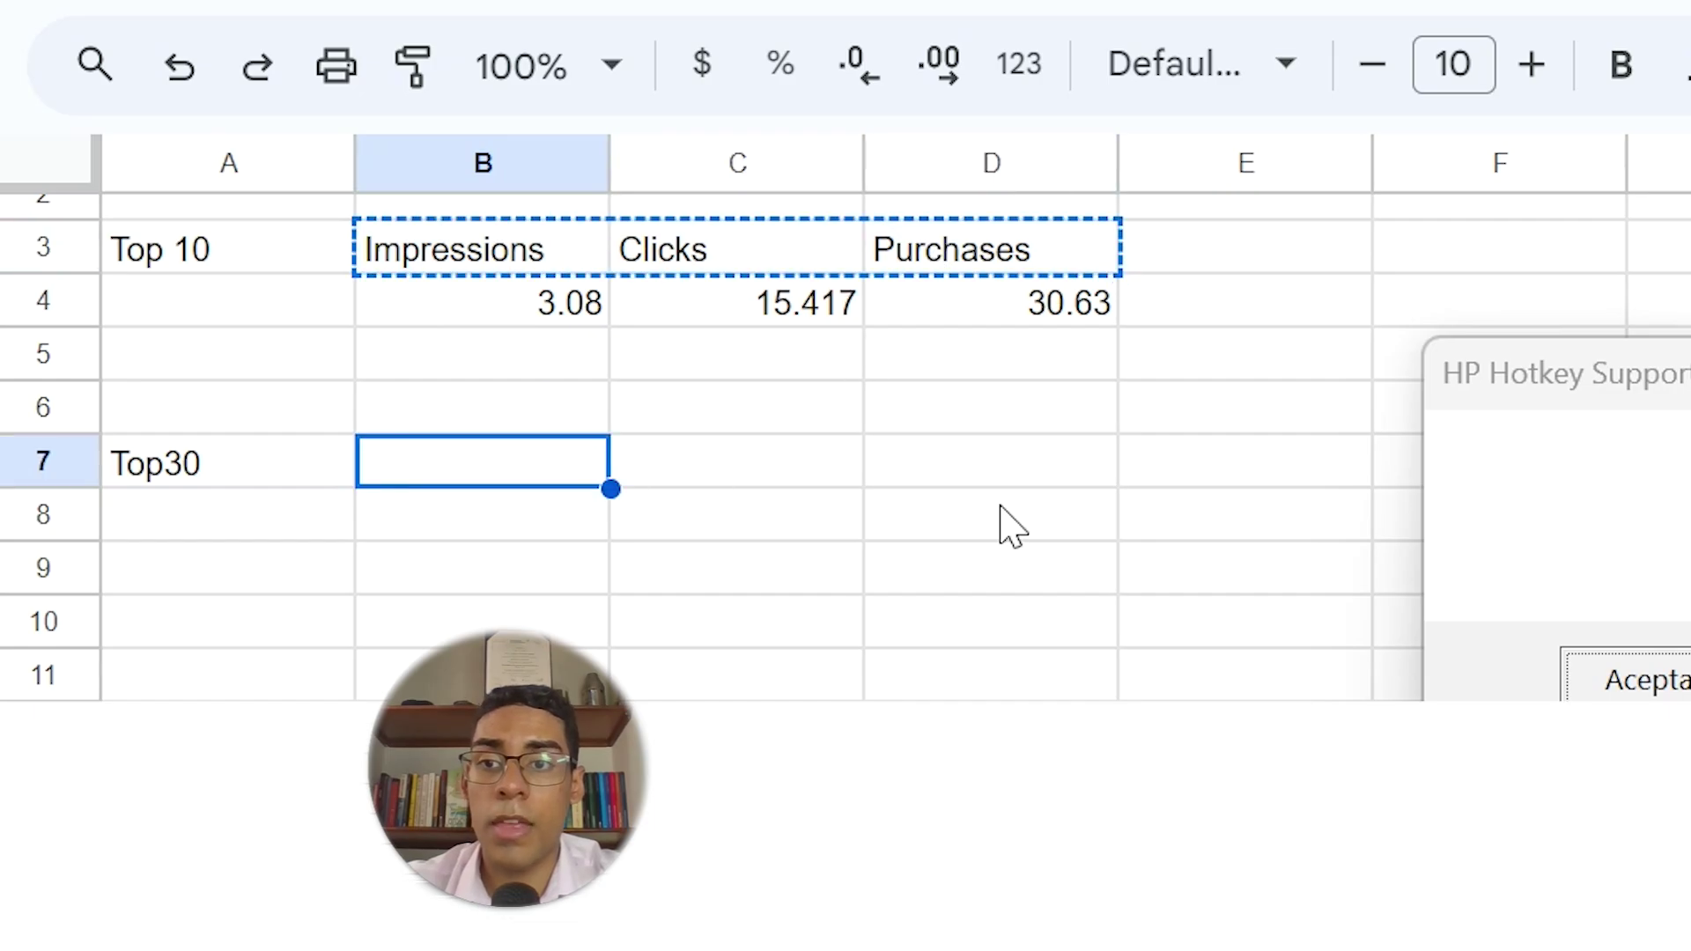
pyautogui.hotkey('ctrl', 'v')
pyautogui.press('Down')
pyautogui.write('=')
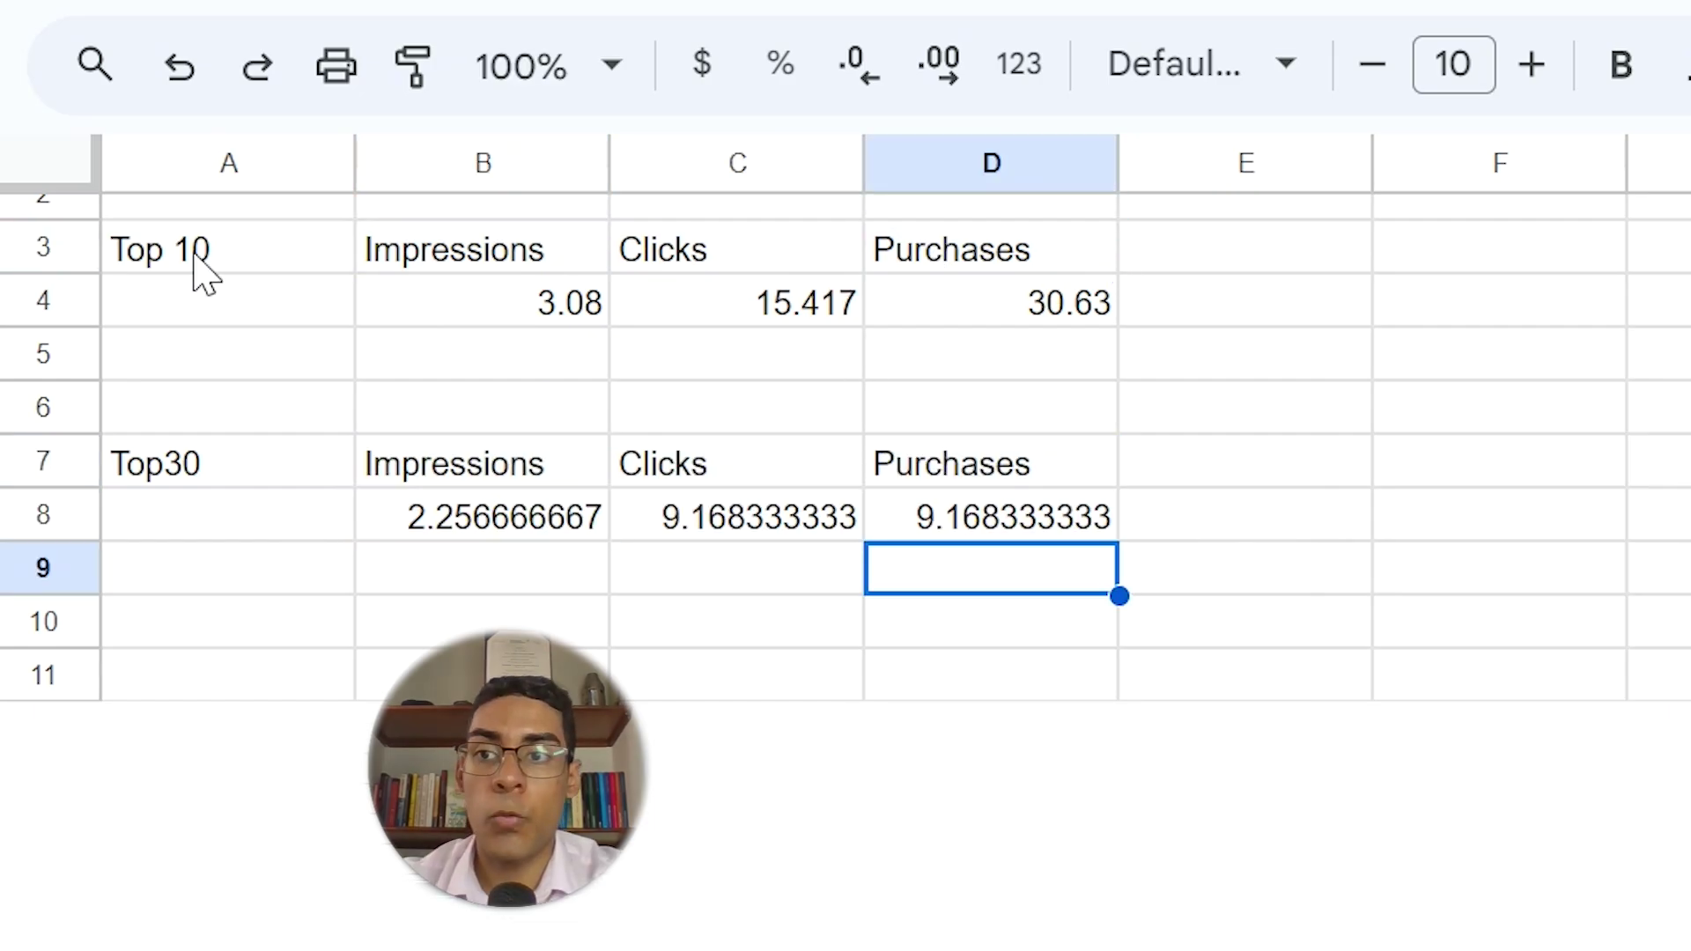
# - Examine the Top 10 averages for impressions, clicks and purchases in row 4
pyautogui.moveTo(197, 264); pyautogui.dragTo(1086, 256)
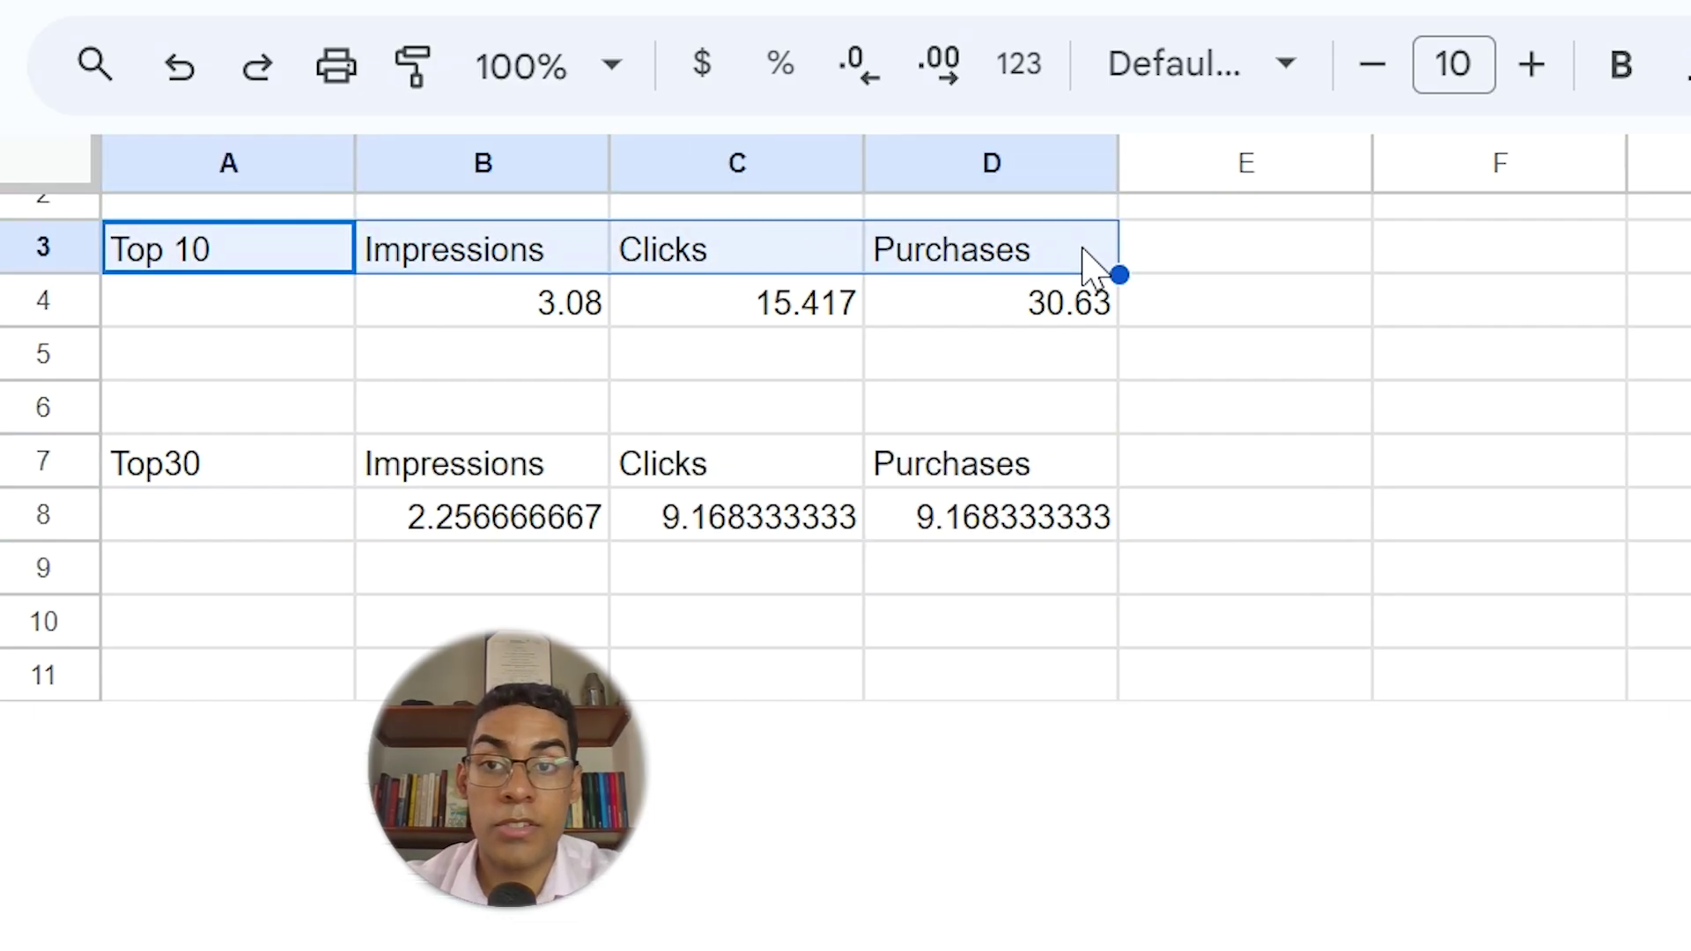
pyautogui.click(519, 315)
pyautogui.moveTo(671, 326); pyautogui.dragTo(966, 321)
pyautogui.click(540, 332)
pyautogui.click(718, 303)
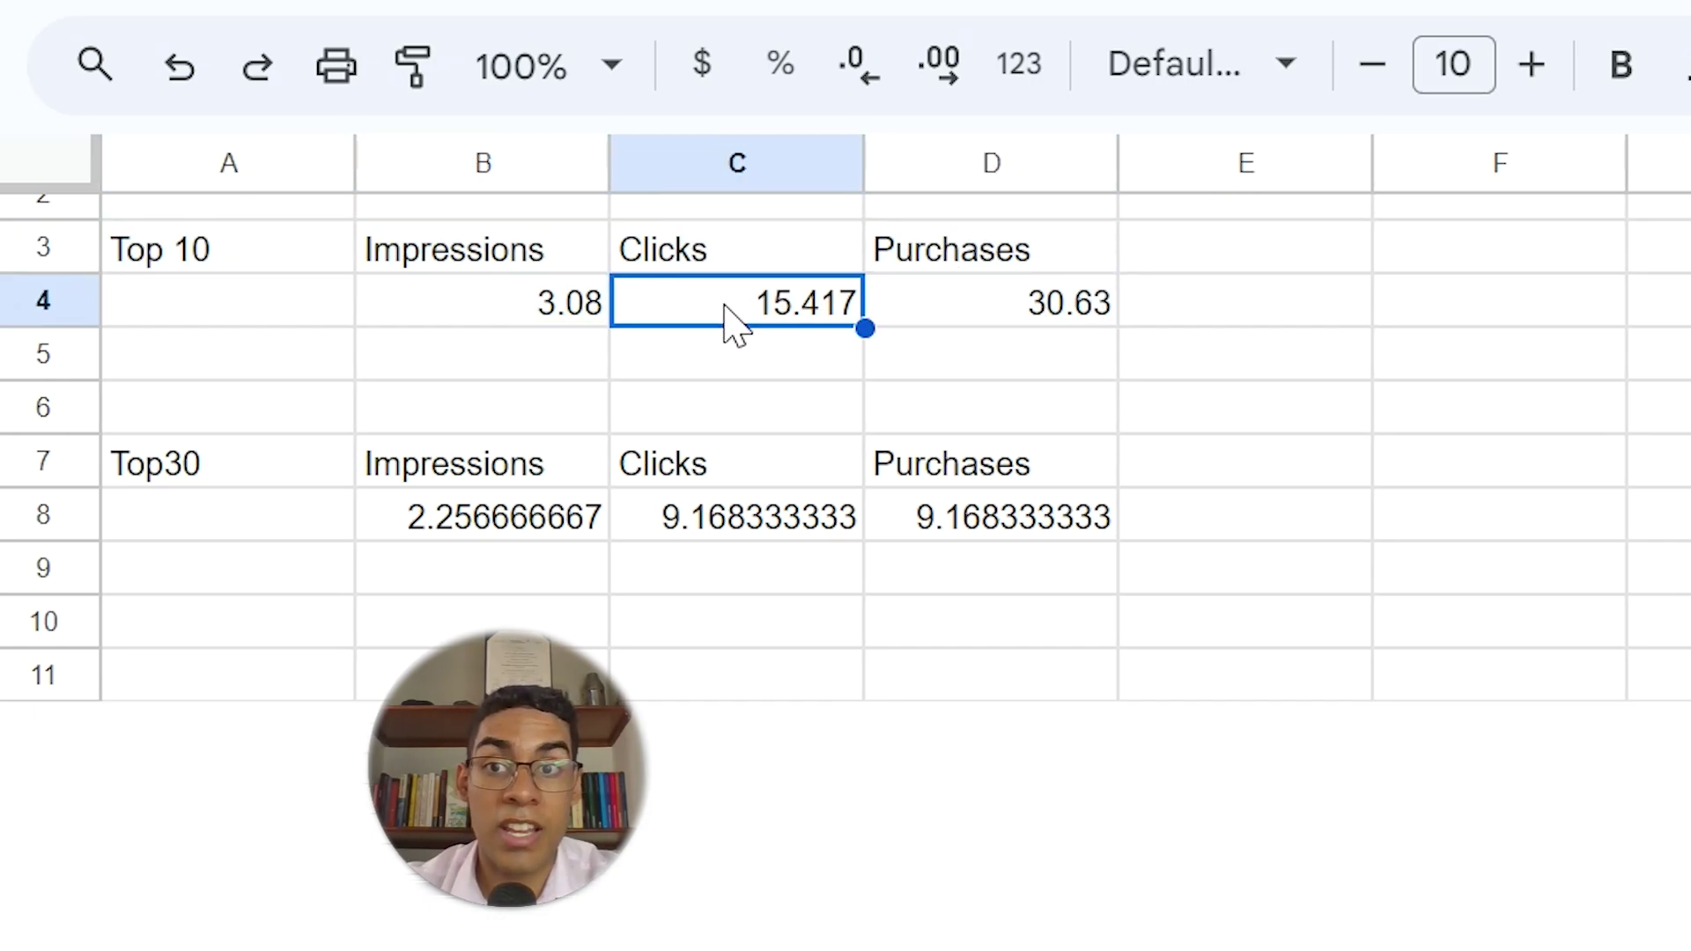
pyautogui.click(1038, 307)
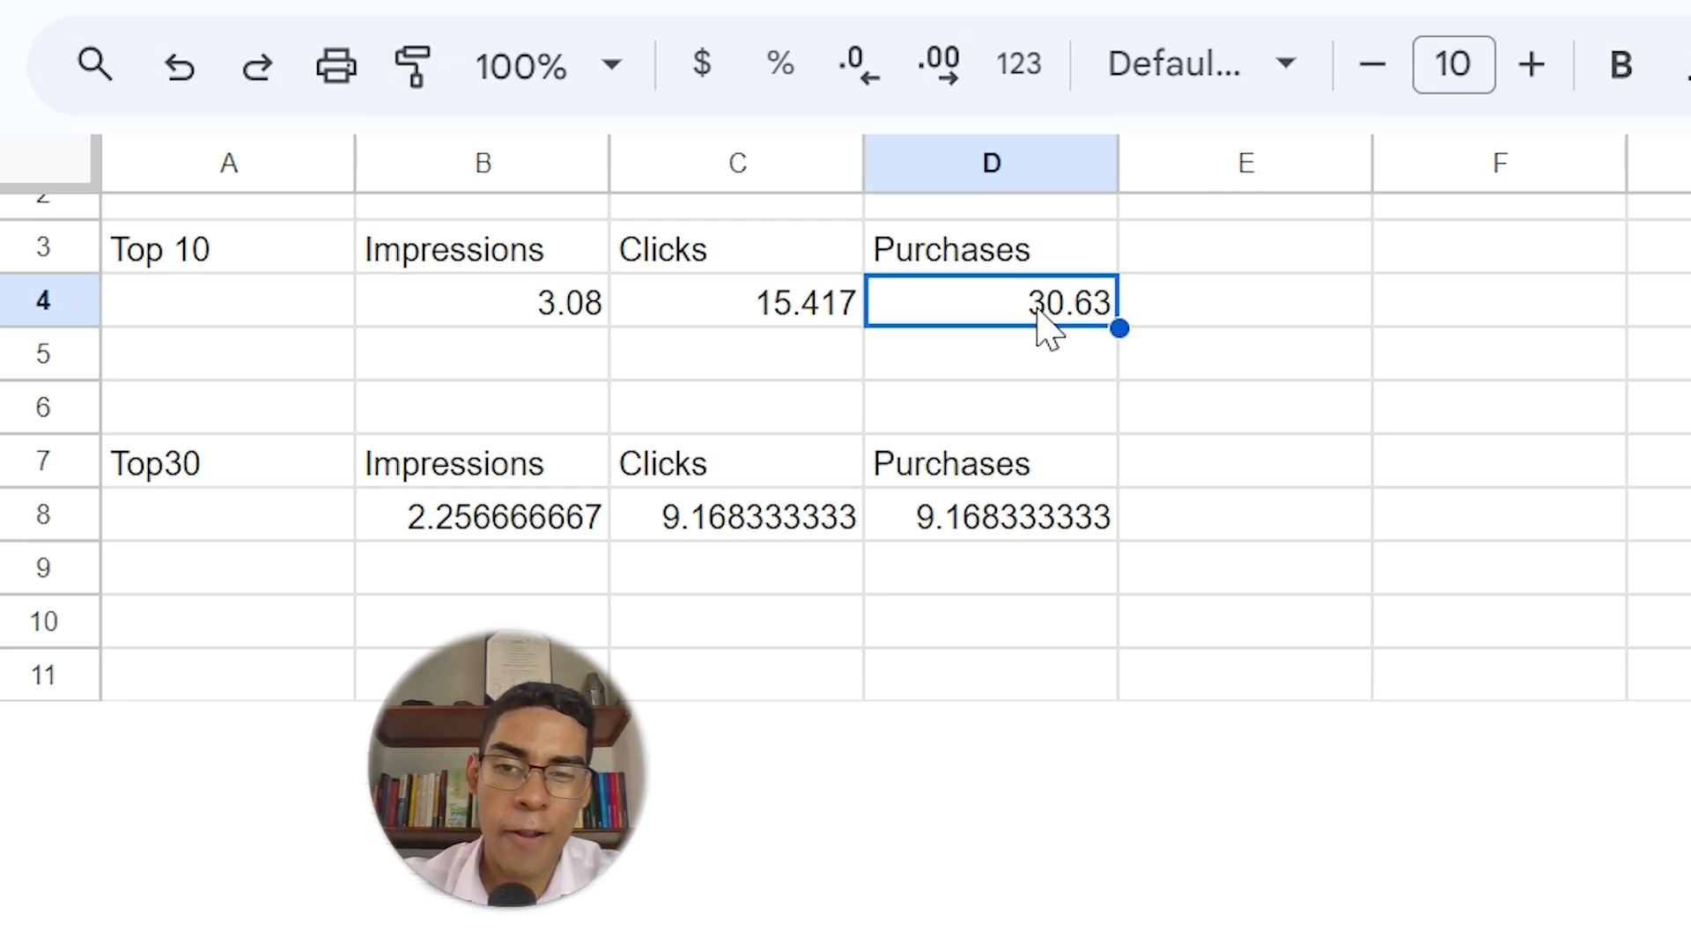
# - Check the first ten search queries in the report and relate them to the Top 10 averages on Sheet1
pyautogui.press('Up')
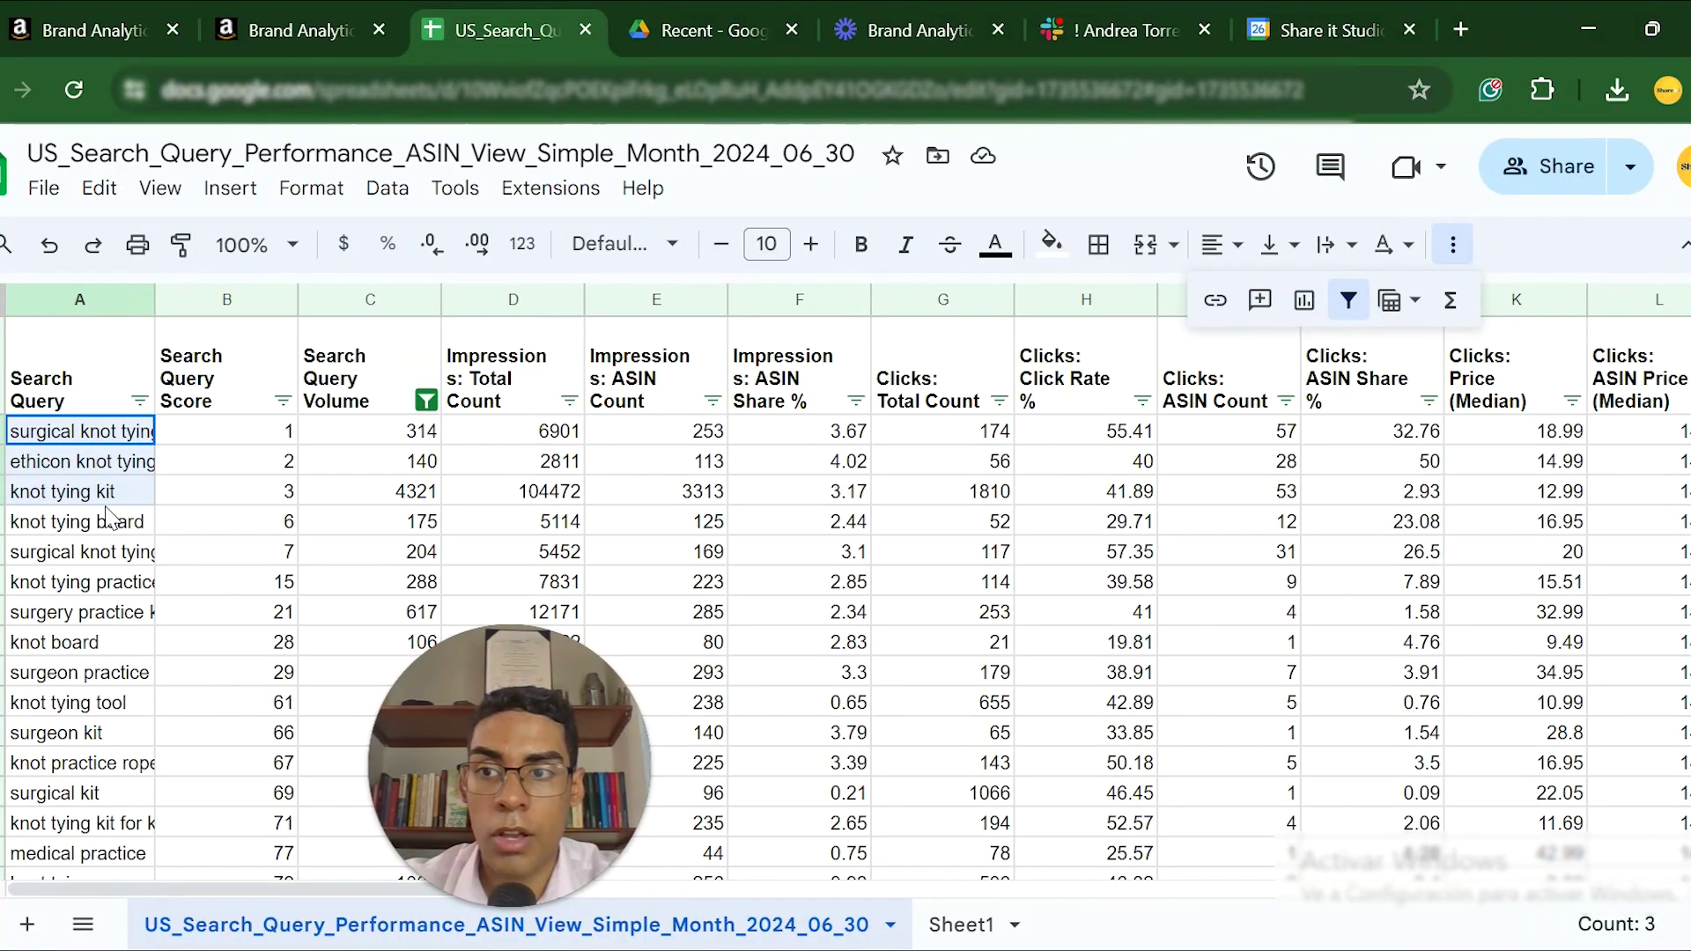
pyautogui.moveTo(114, 434); pyautogui.dragTo(130, 709)
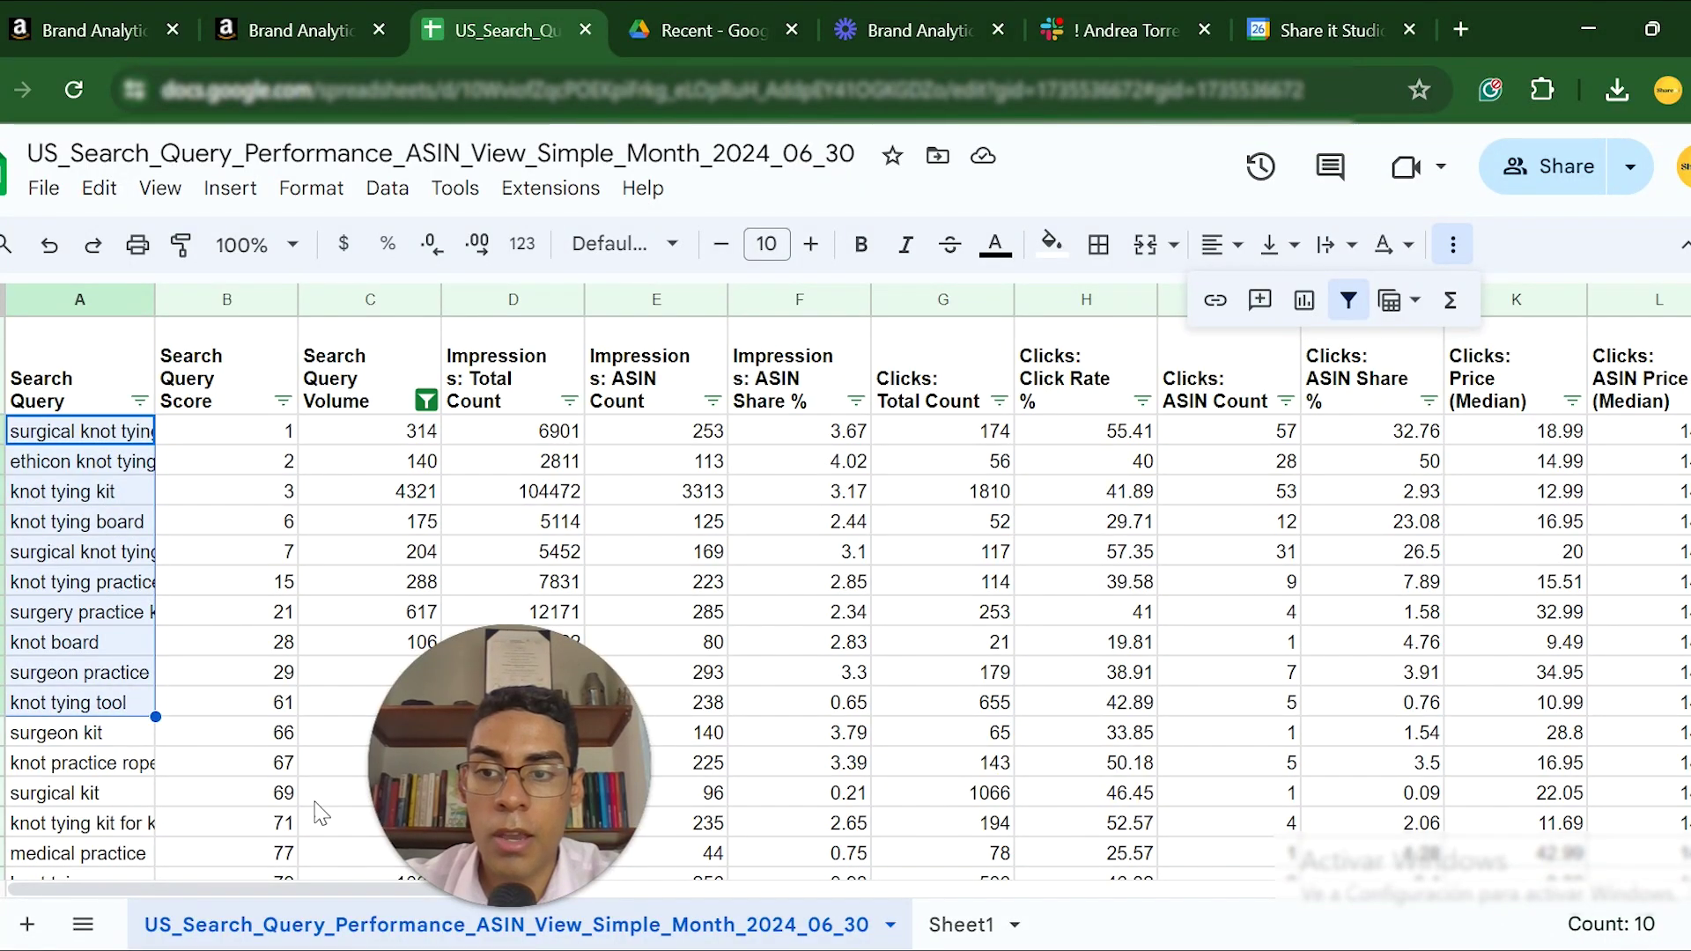
pyautogui.click(961, 923)
pyautogui.click(575, 378)
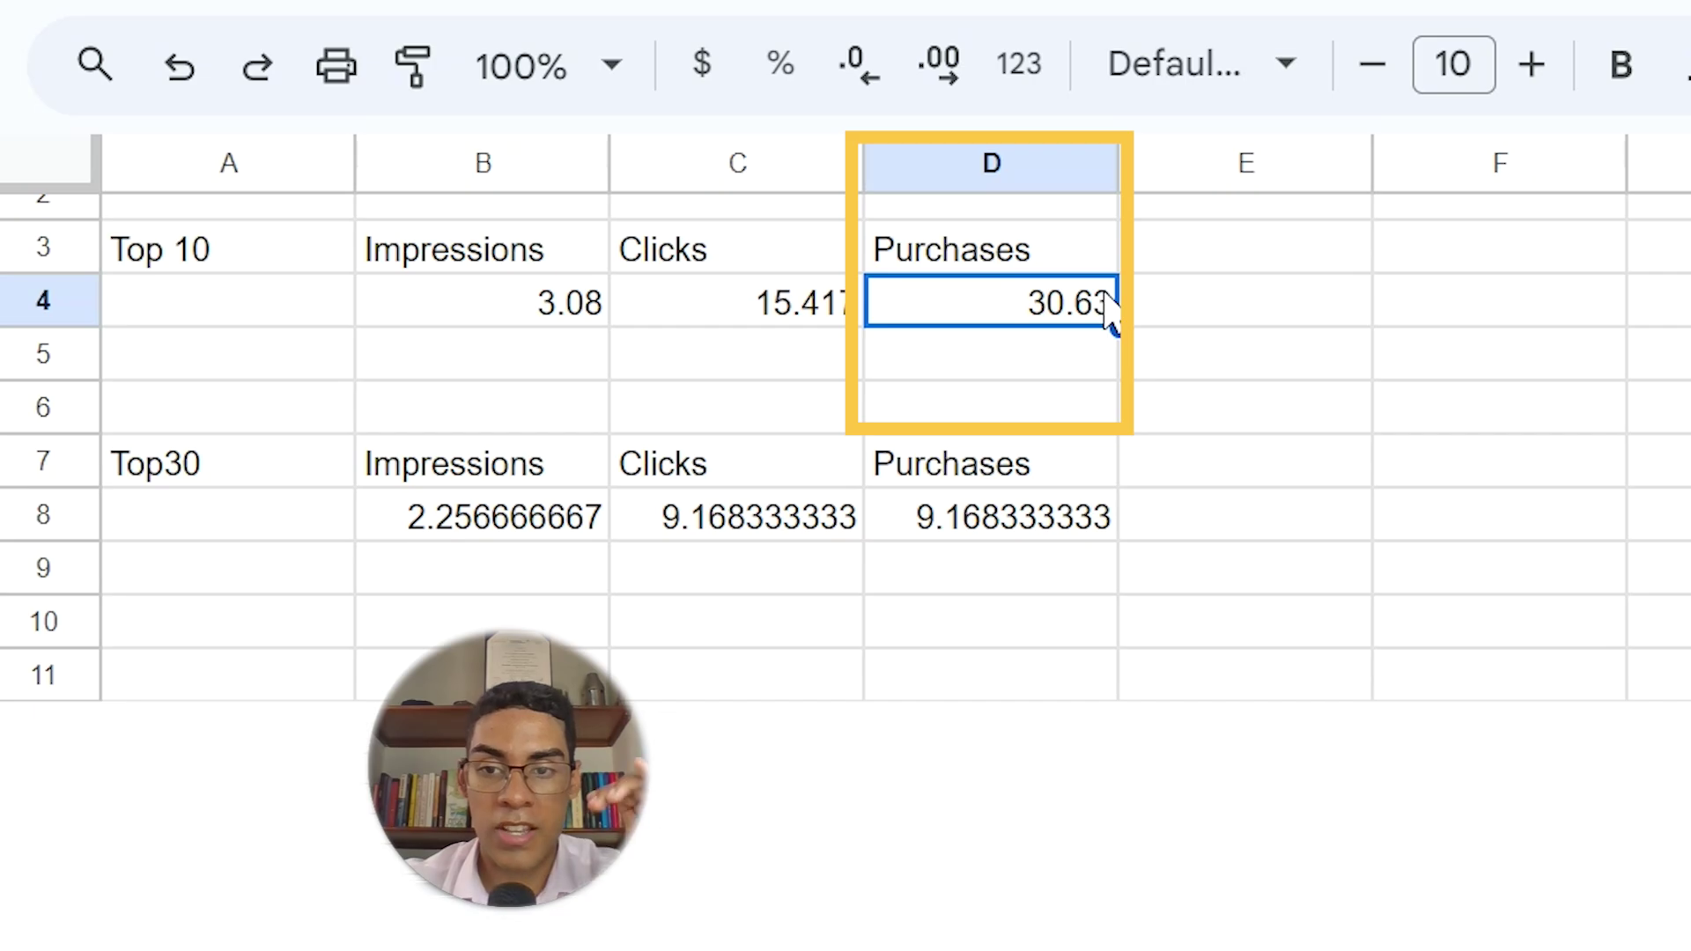
pyautogui.click(771, 317)
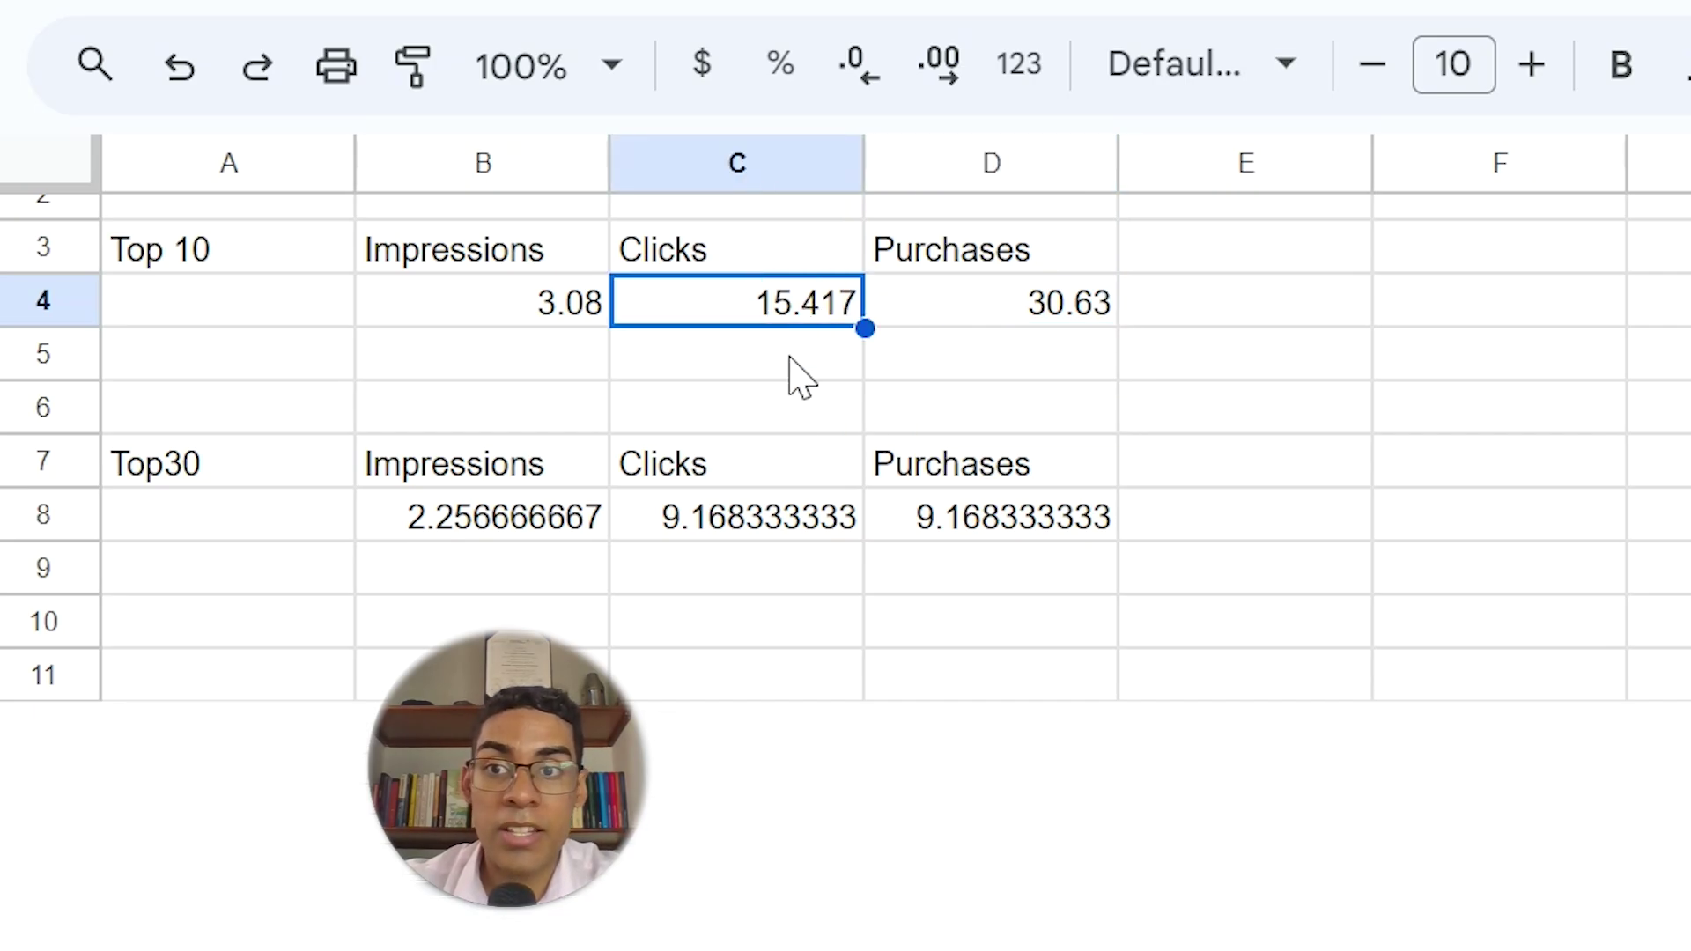
pyautogui.click(505, 310)
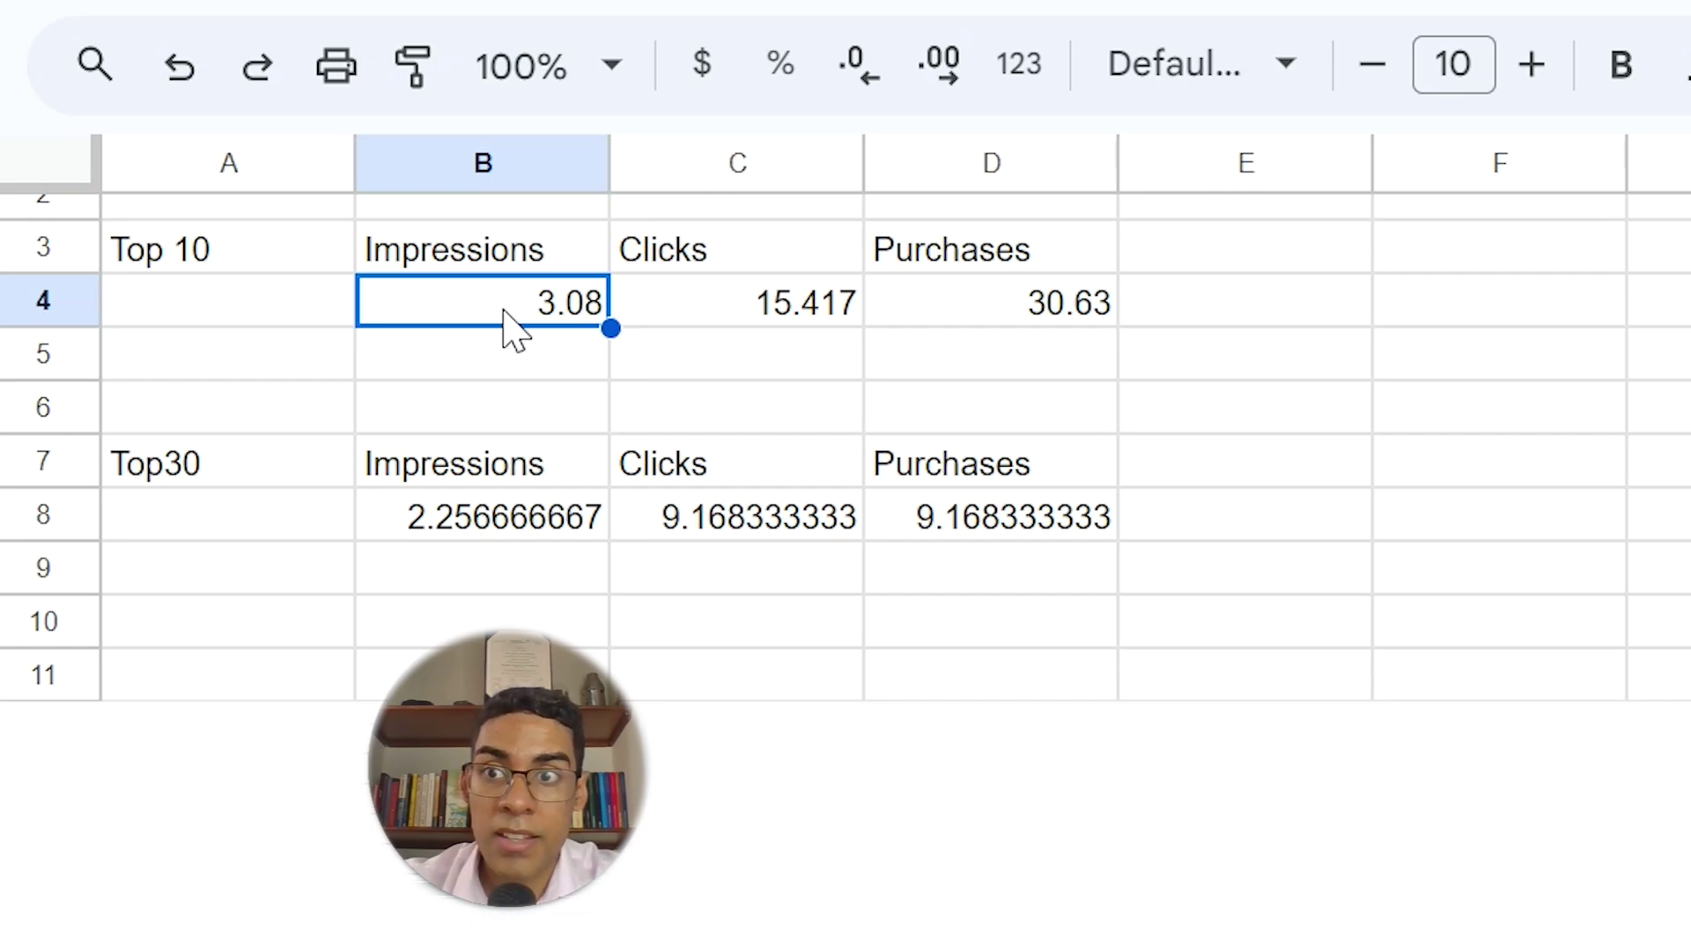
pyautogui.moveTo(275, 264); pyautogui.dragTo(294, 319)
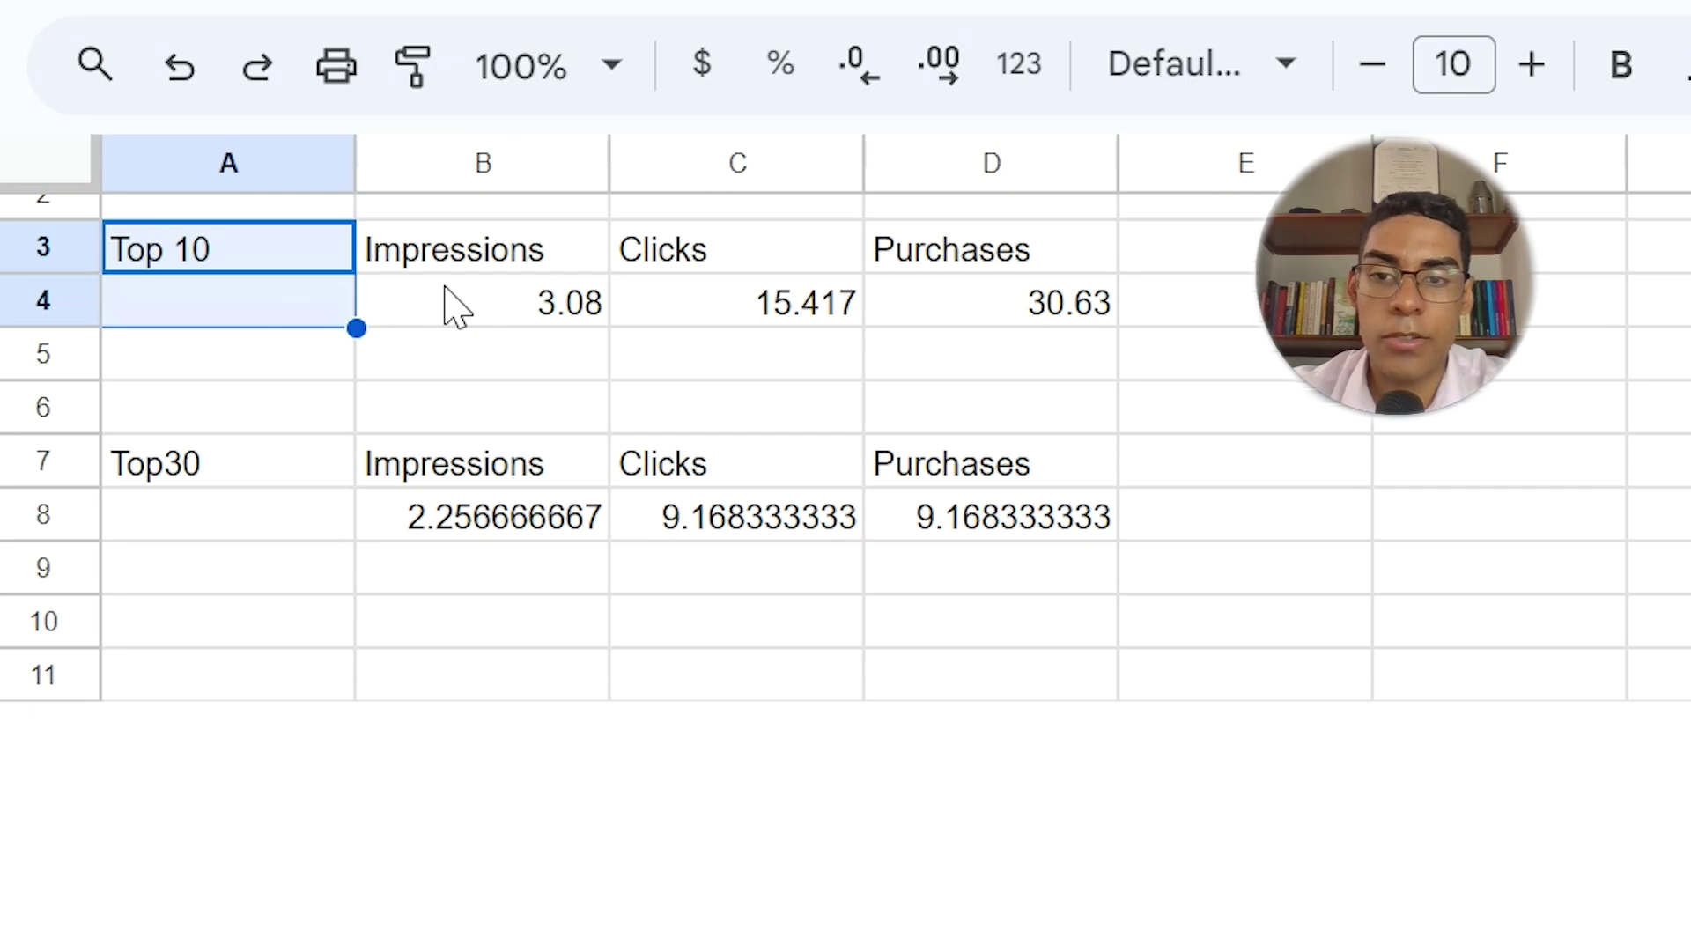
pyautogui.click(1027, 302)
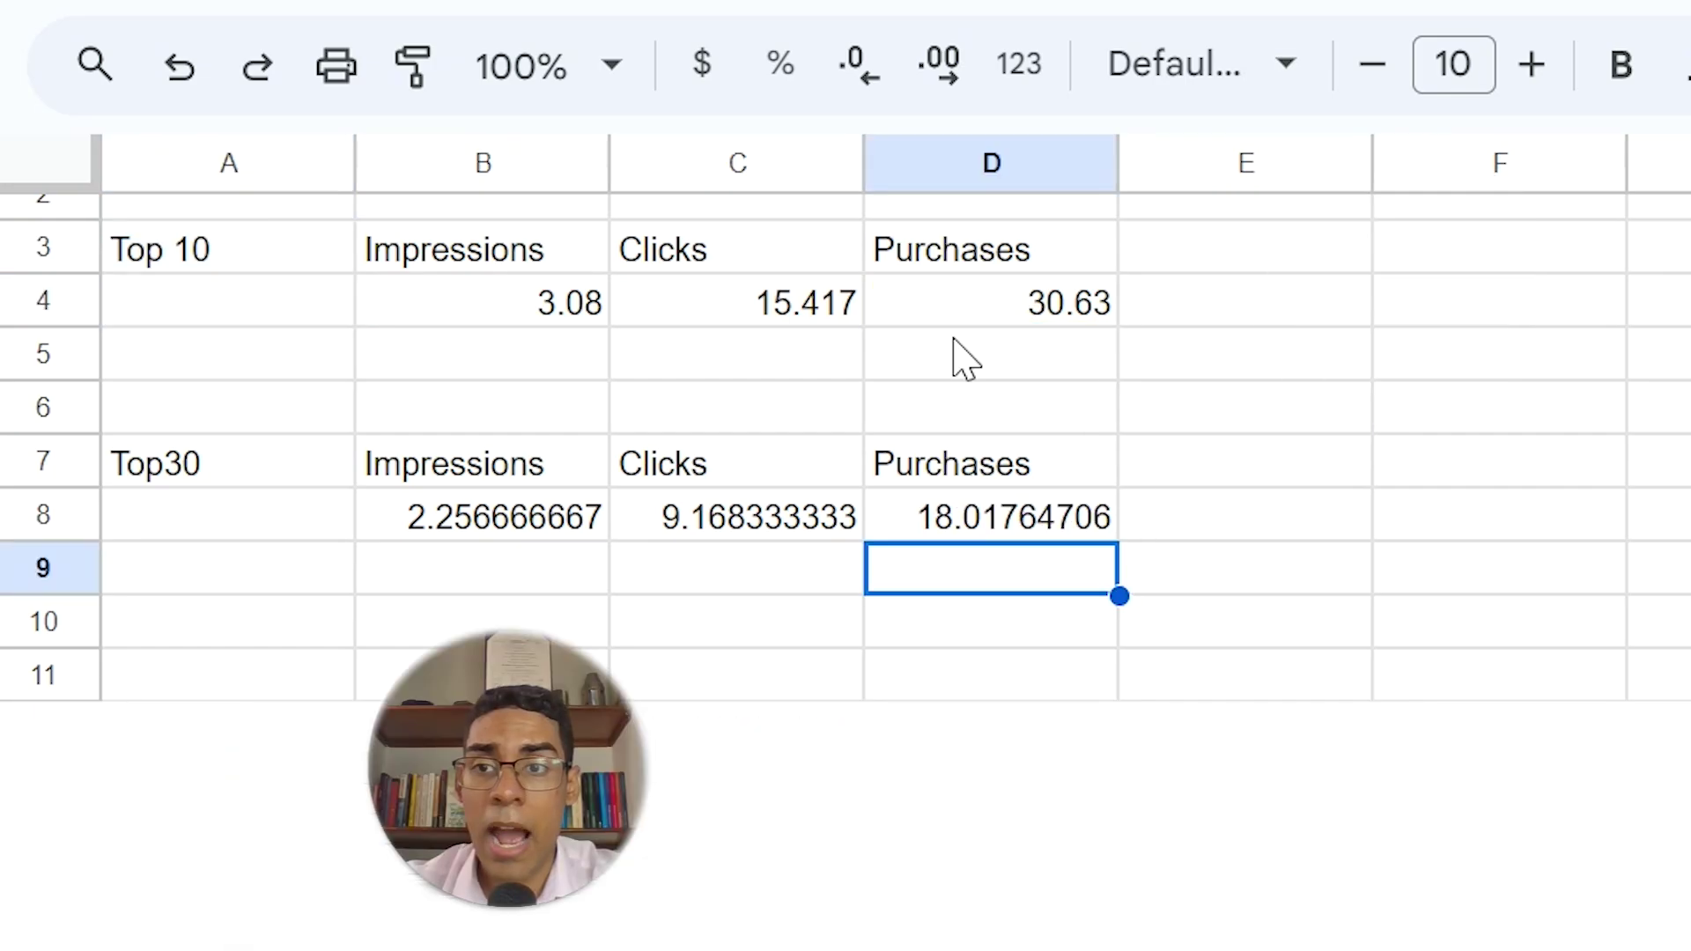
# - Examine the Top30 averages for impressions, clicks and purchases in row 8
pyautogui.moveTo(219, 466); pyautogui.dragTo(937, 460)
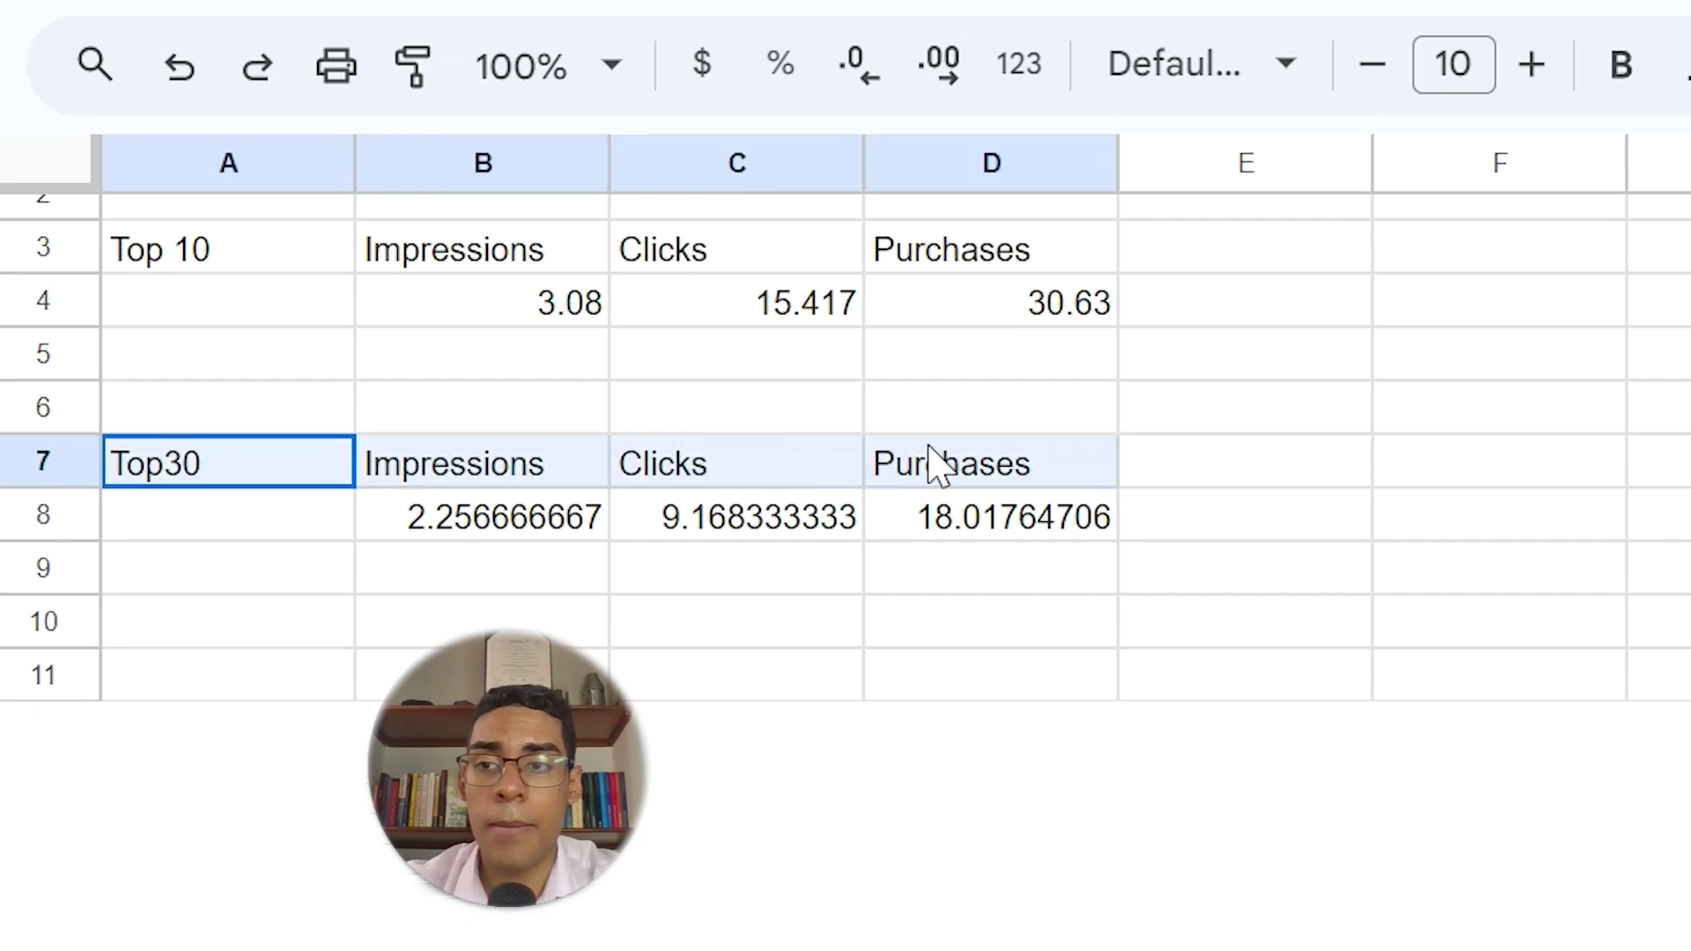
pyautogui.moveTo(1064, 489); pyautogui.dragTo(1065, 521)
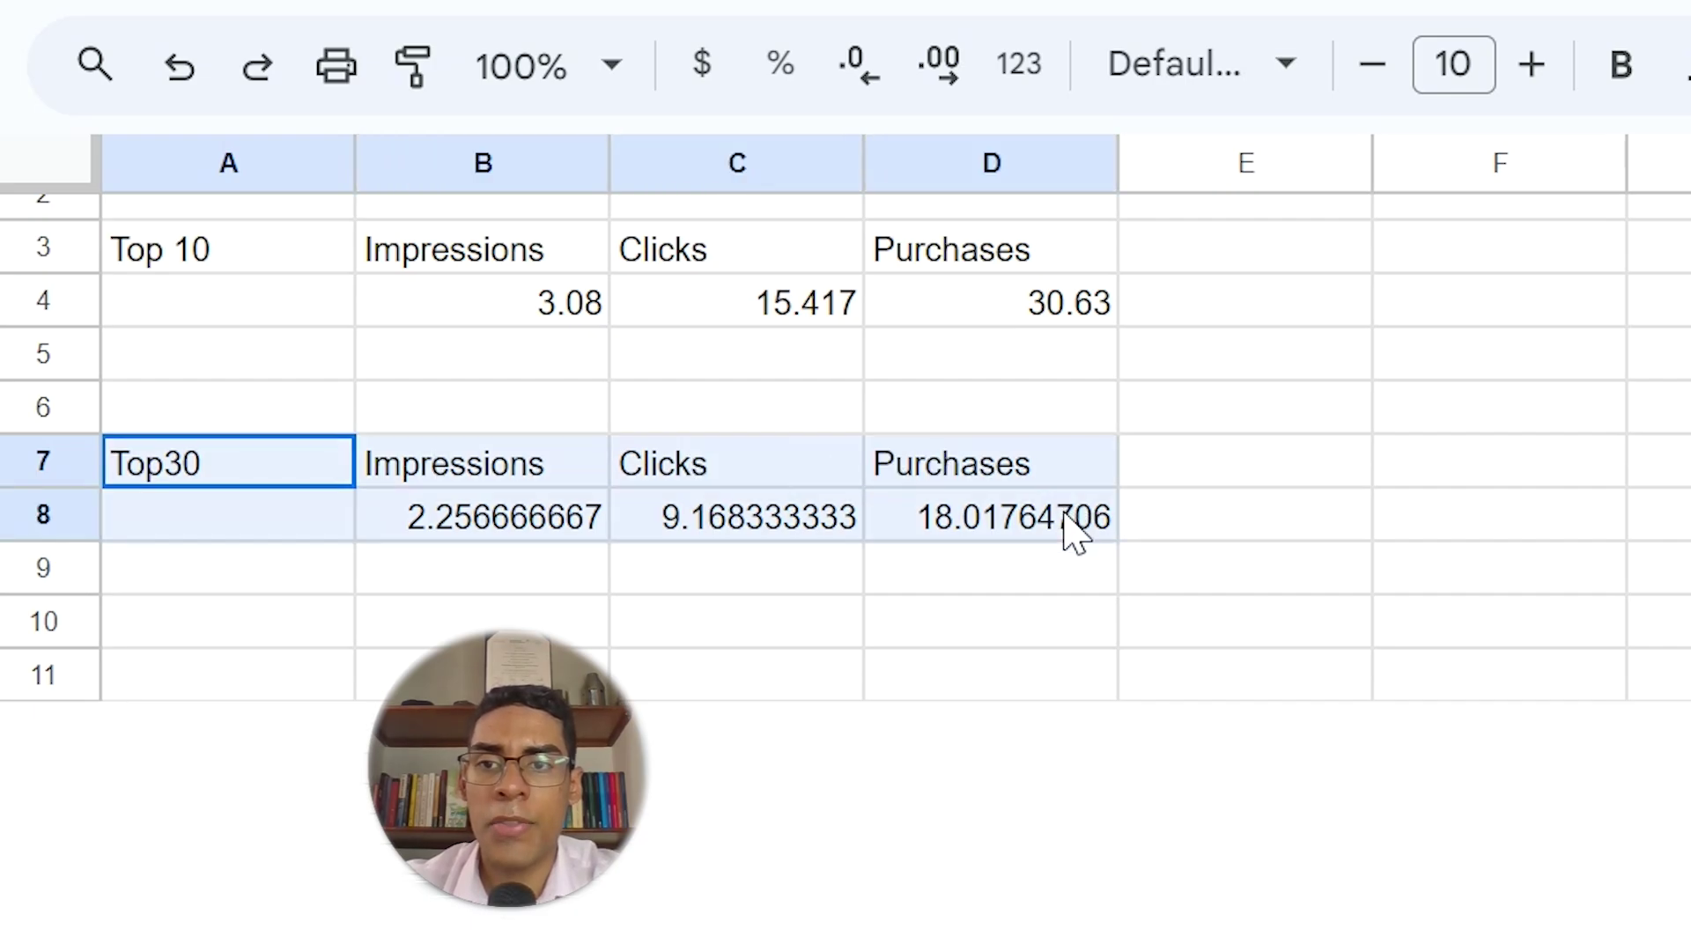
pyautogui.moveTo(547, 480); pyautogui.dragTo(547, 539)
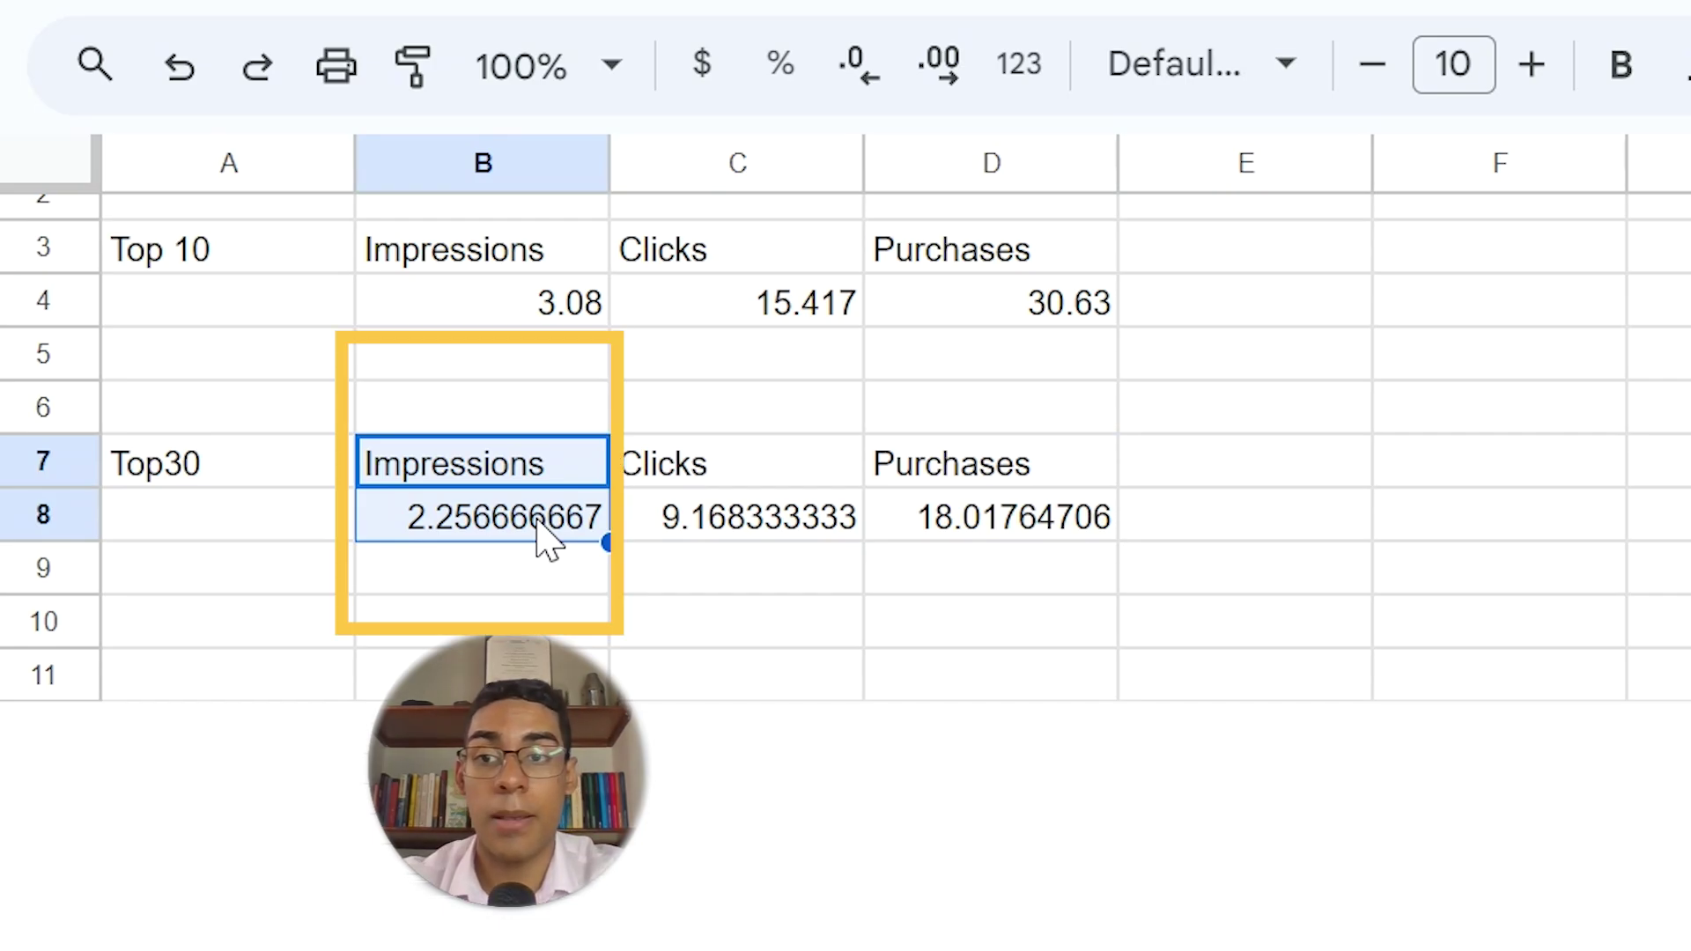
pyautogui.click(759, 537)
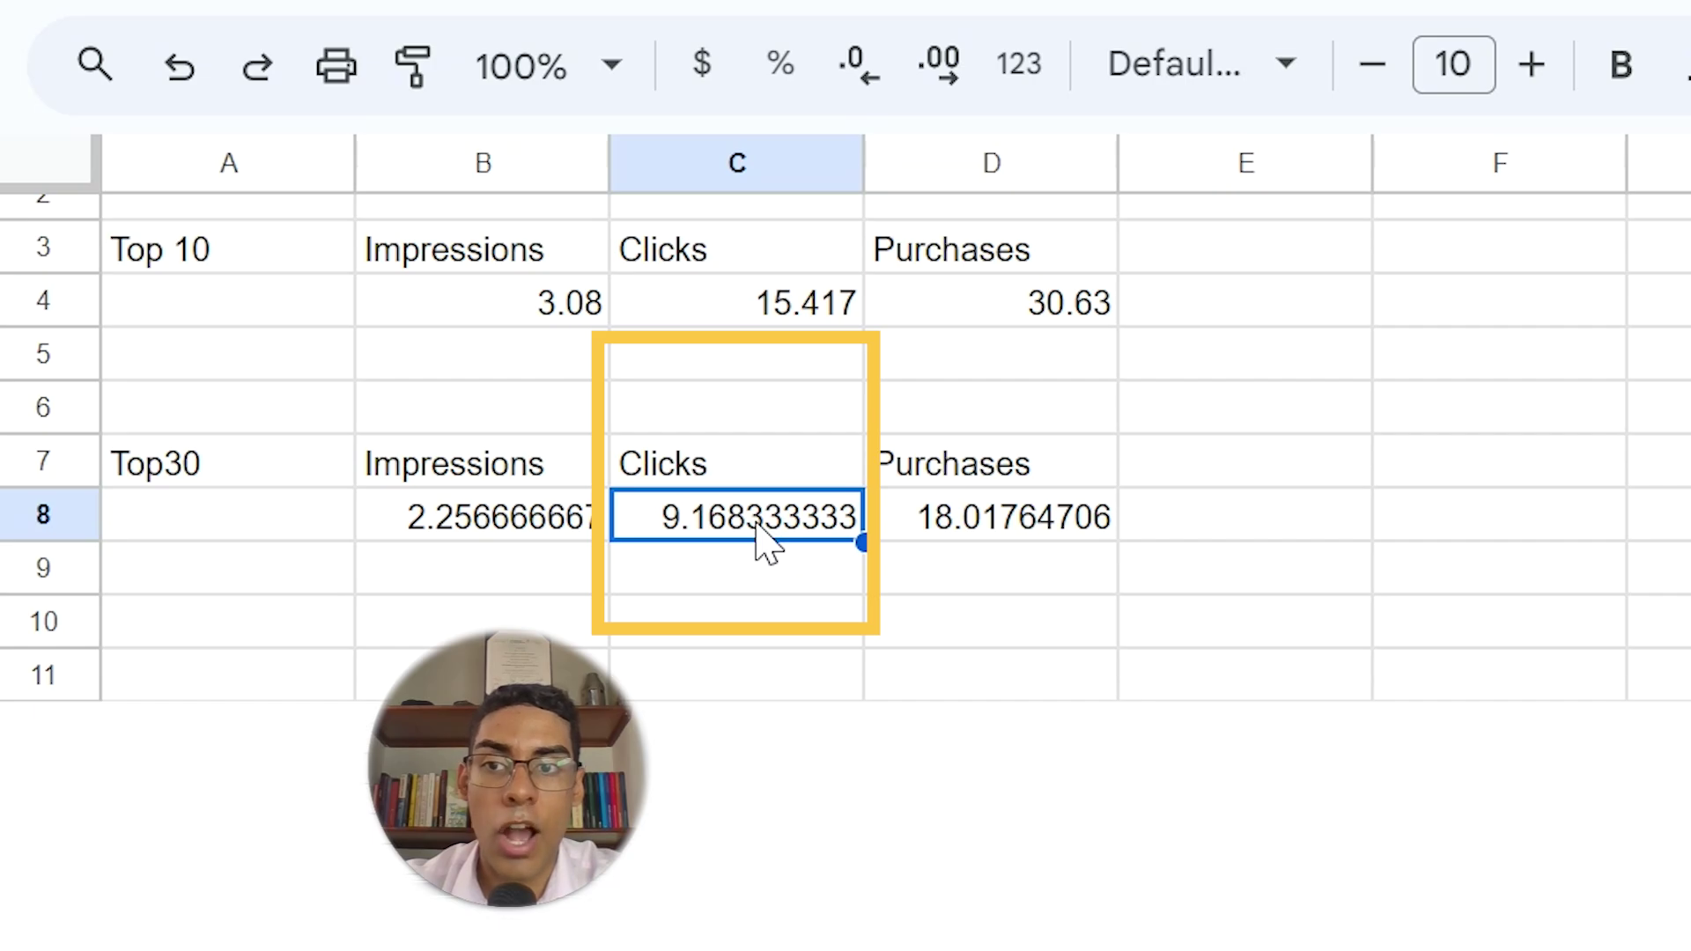
pyautogui.click(974, 534)
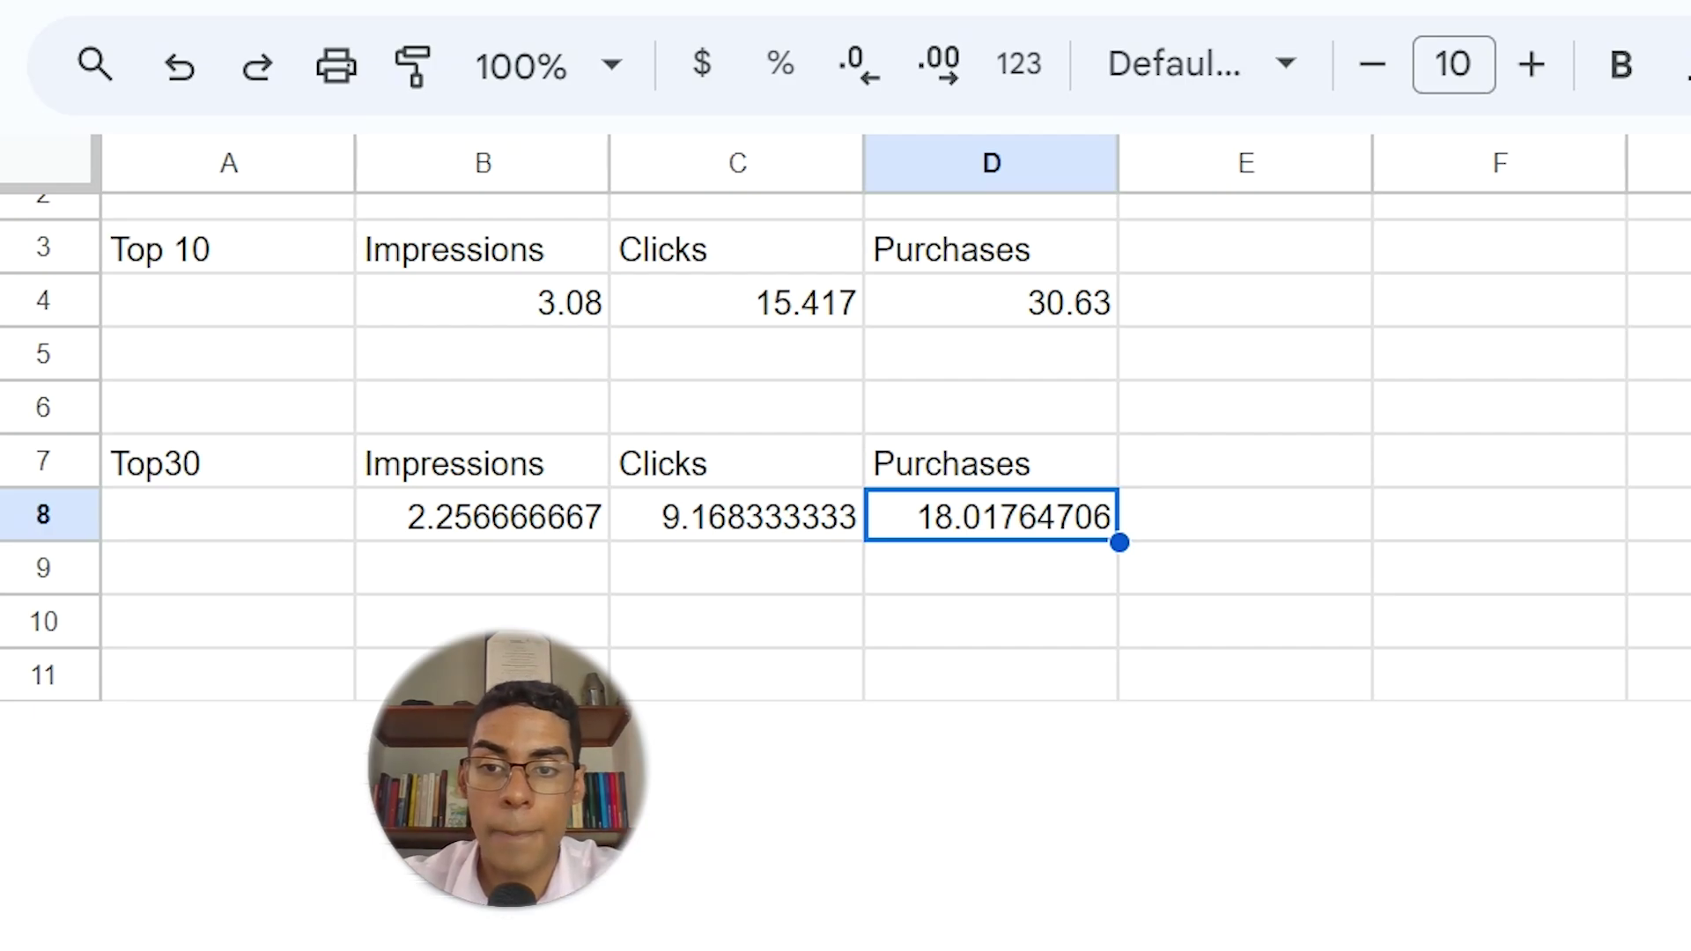
pyautogui.click(511, 475)
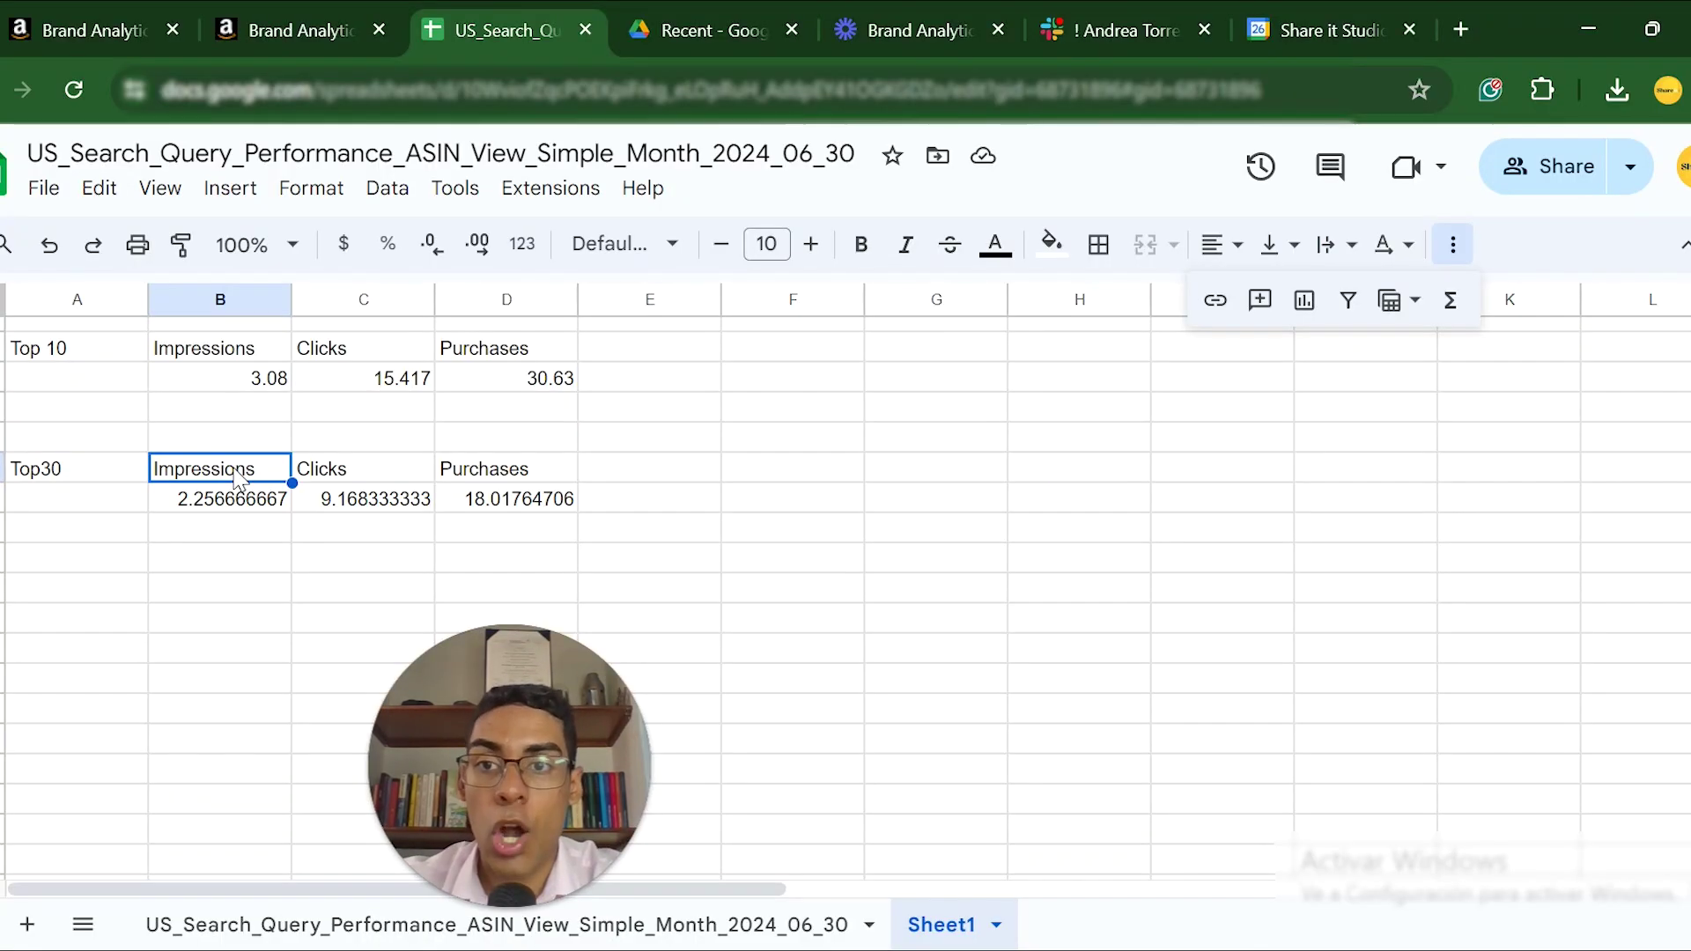
# - Compare the Top 10 block with the Top30 block on Sheet1
pyautogui.moveTo(466, 247); pyautogui.dragTo(1086, 305)
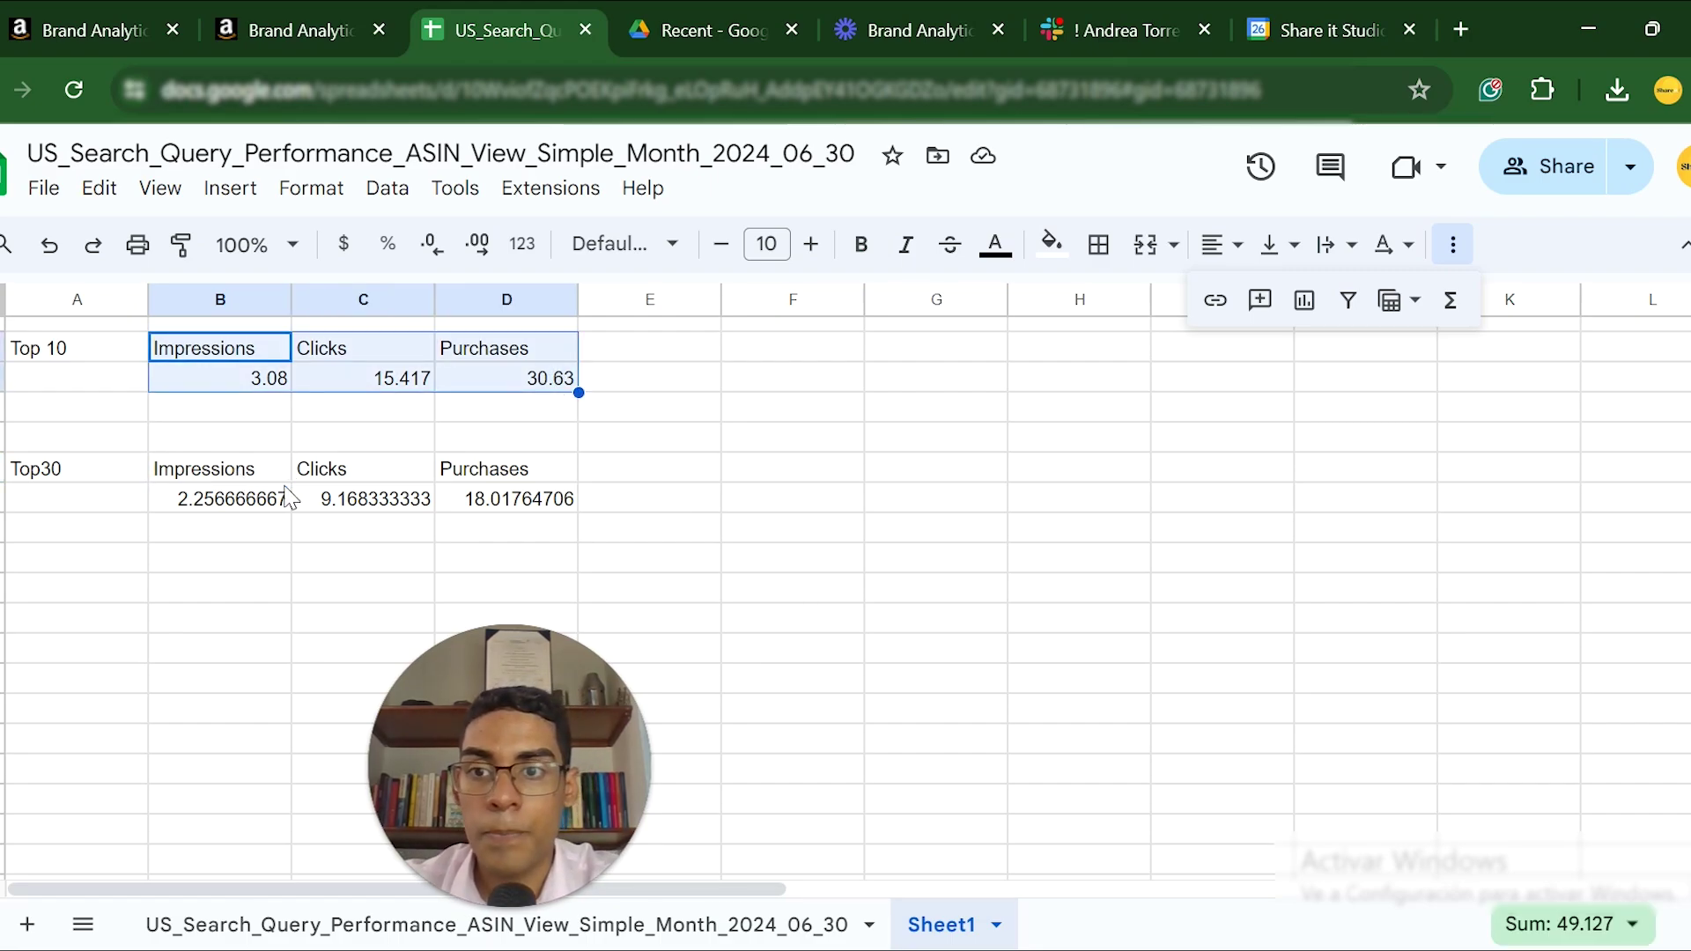
pyautogui.moveTo(59, 349); pyautogui.dragTo(544, 356)
pyautogui.moveTo(54, 477); pyautogui.dragTo(580, 482)
pyautogui.moveTo(53, 585); pyautogui.dragTo(672, 596)
pyautogui.scroll(1, 677, 602)
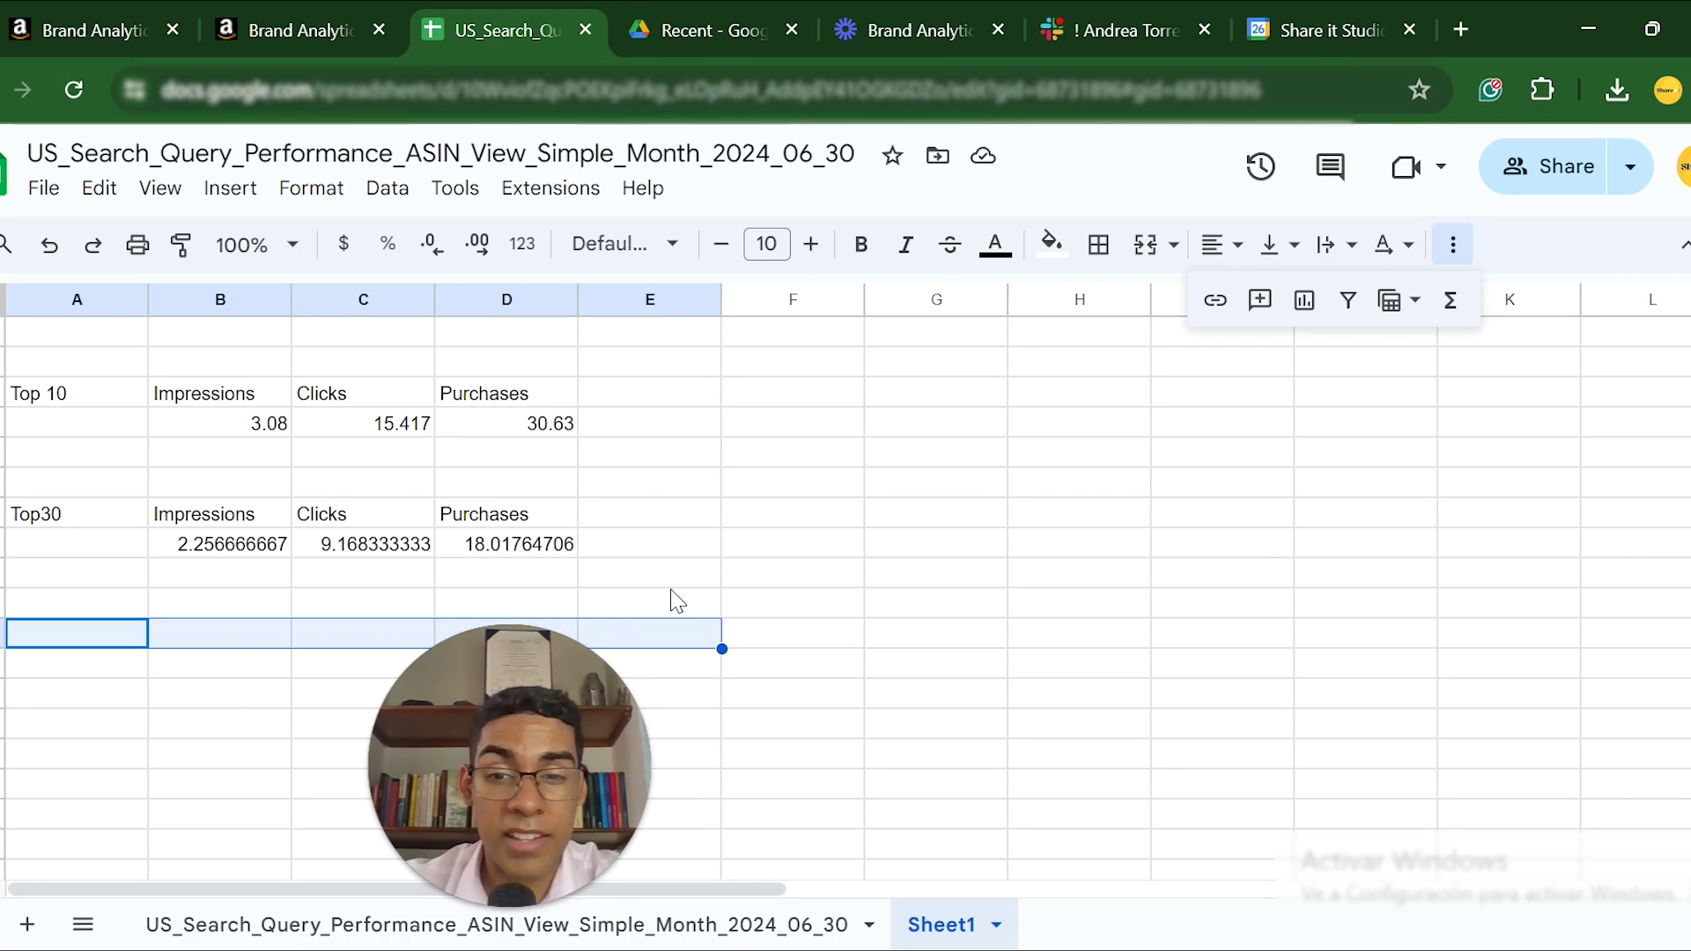
# - Review the report's Search Query column from the first query to the last row, suture tool kit
pyautogui.click(349, 909)
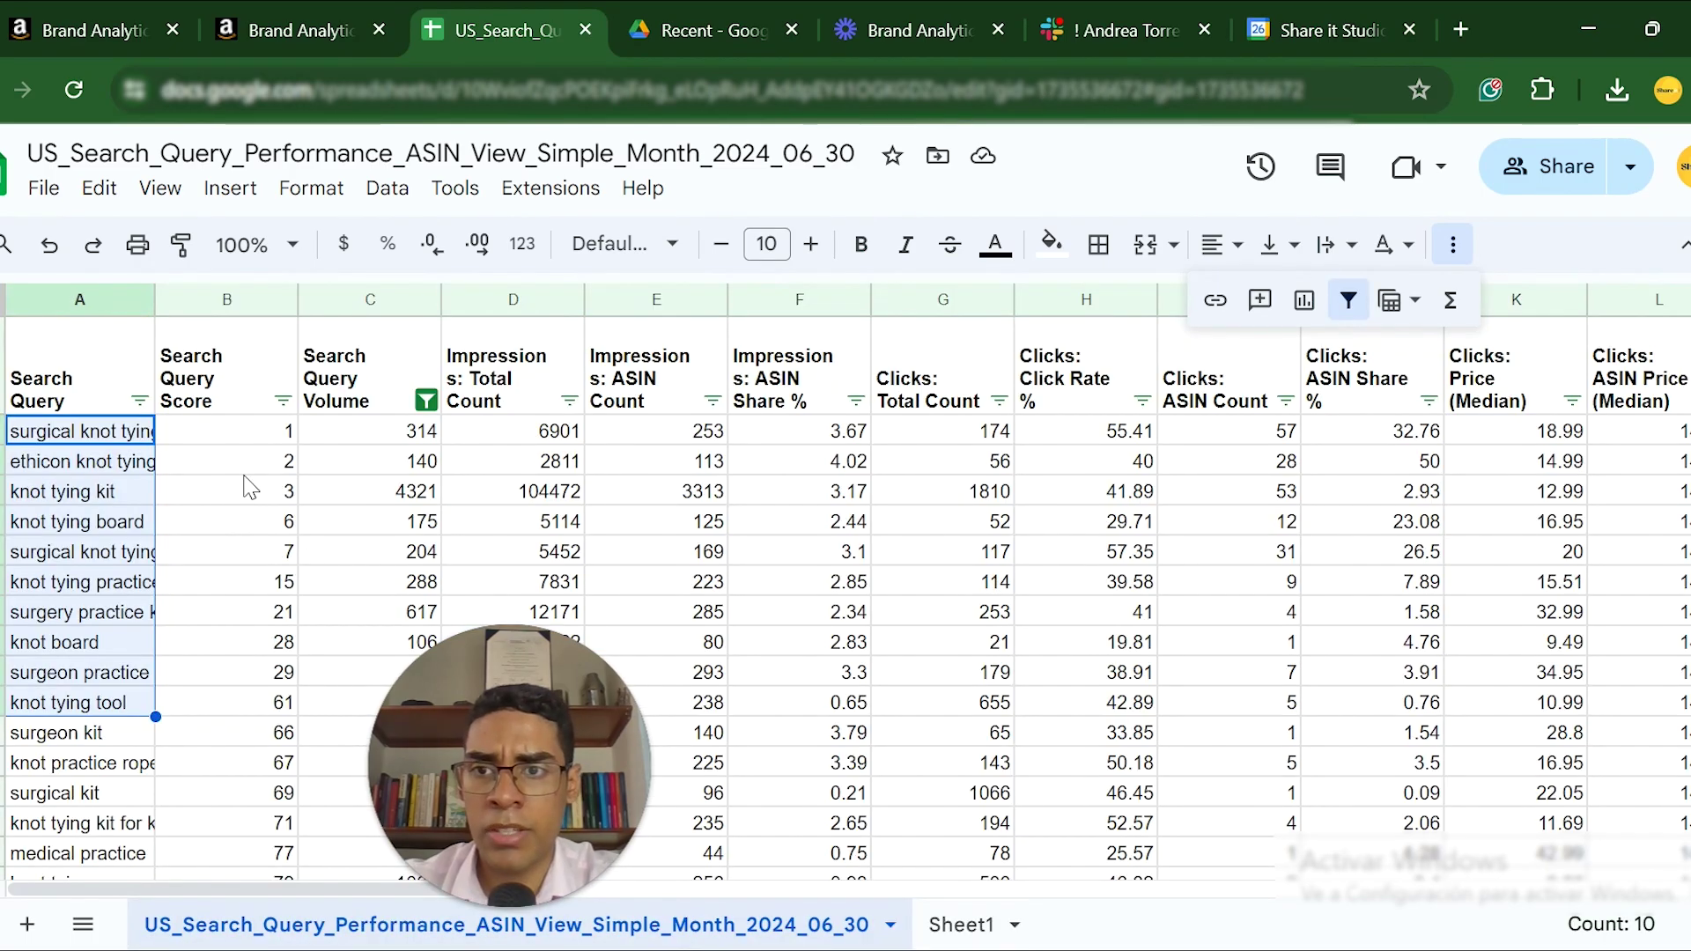
pyautogui.moveTo(104, 445); pyautogui.dragTo(126, 740)
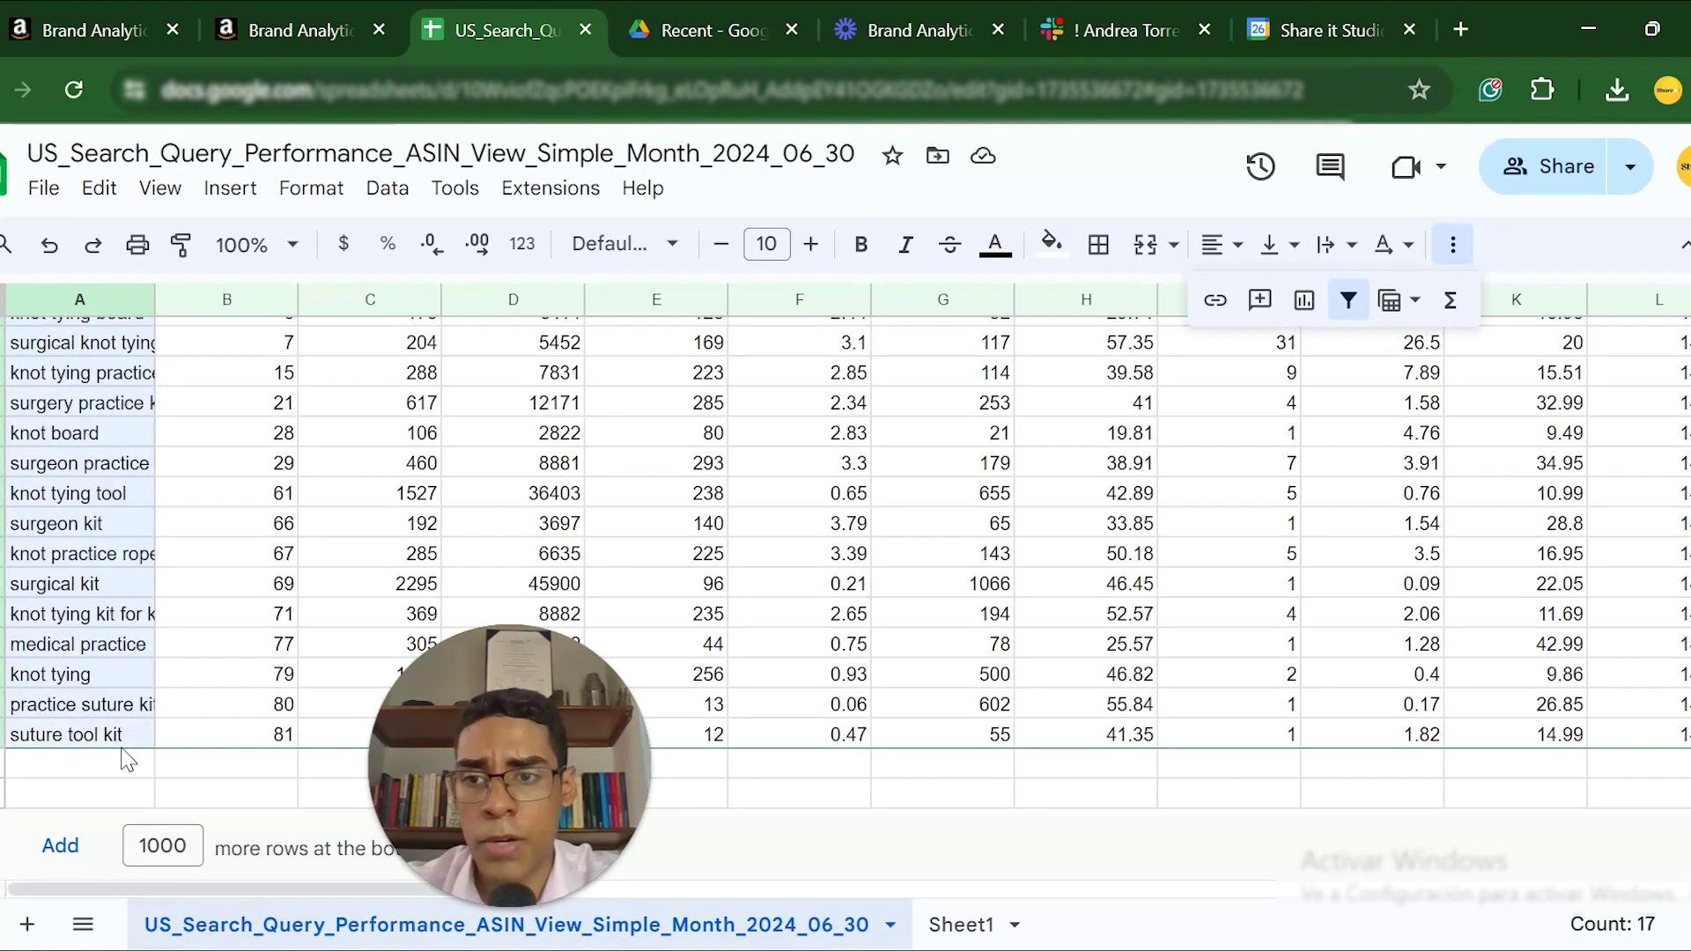
pyautogui.doubleClick(123, 736)
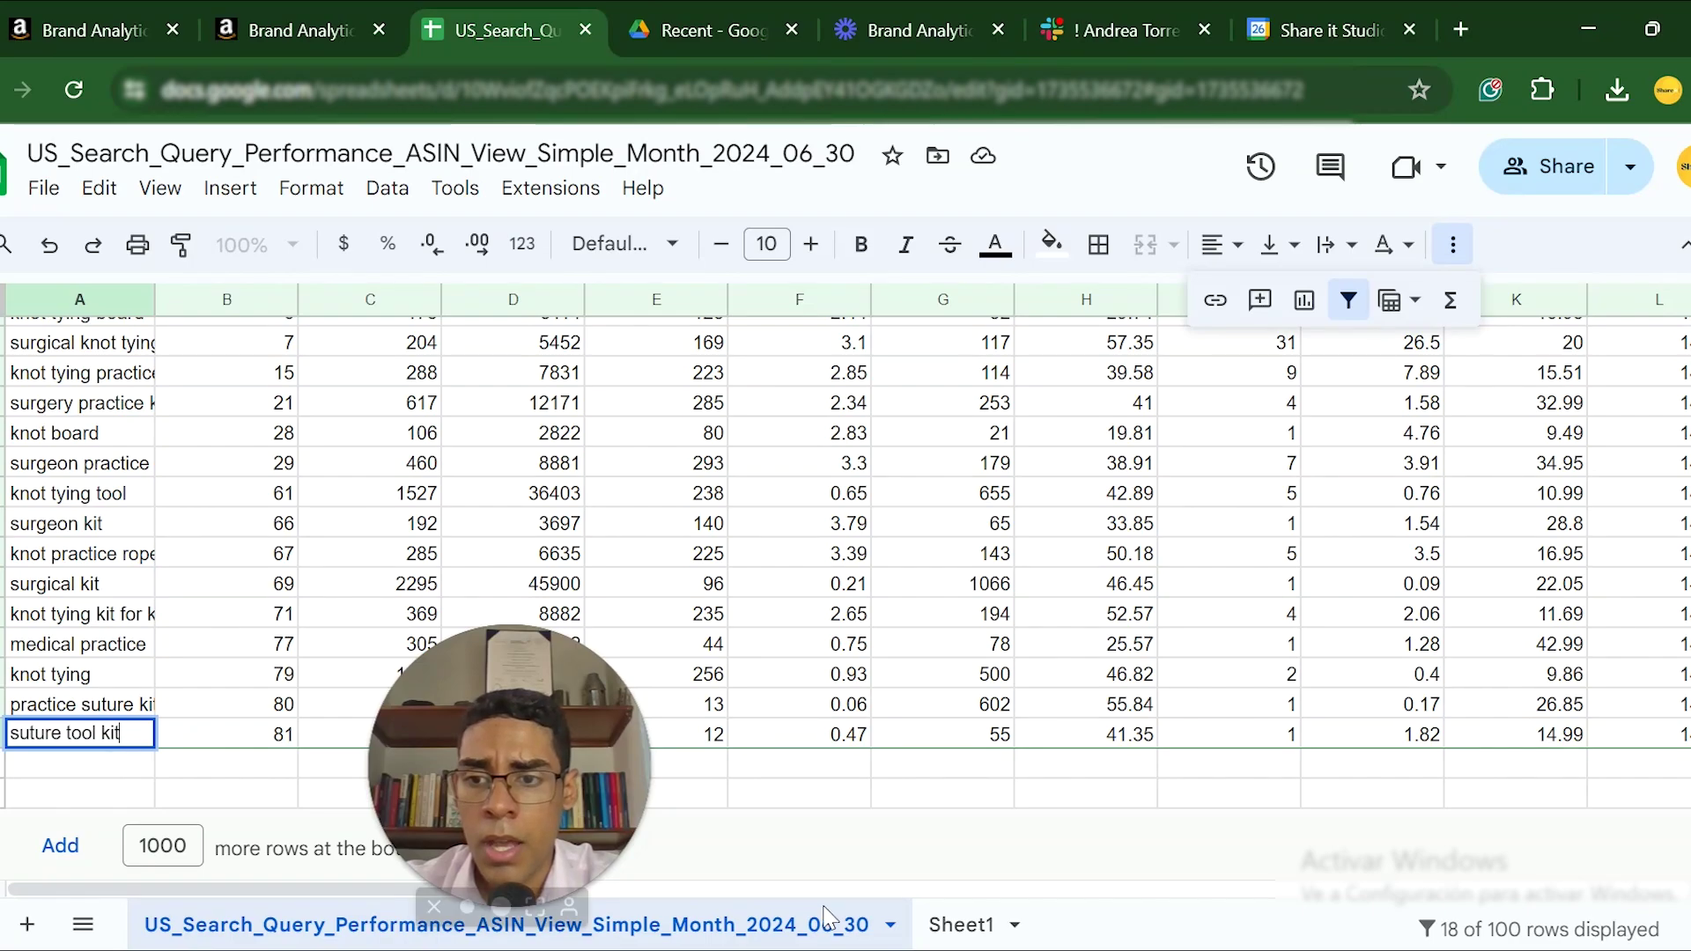
pyautogui.click(1004, 926)
# - Fill the Impressions cells B3:B8, covering both the Top 10 and Top30 blocks, with yellow
pyautogui.moveTo(39, 430); pyautogui.dragTo(577, 436)
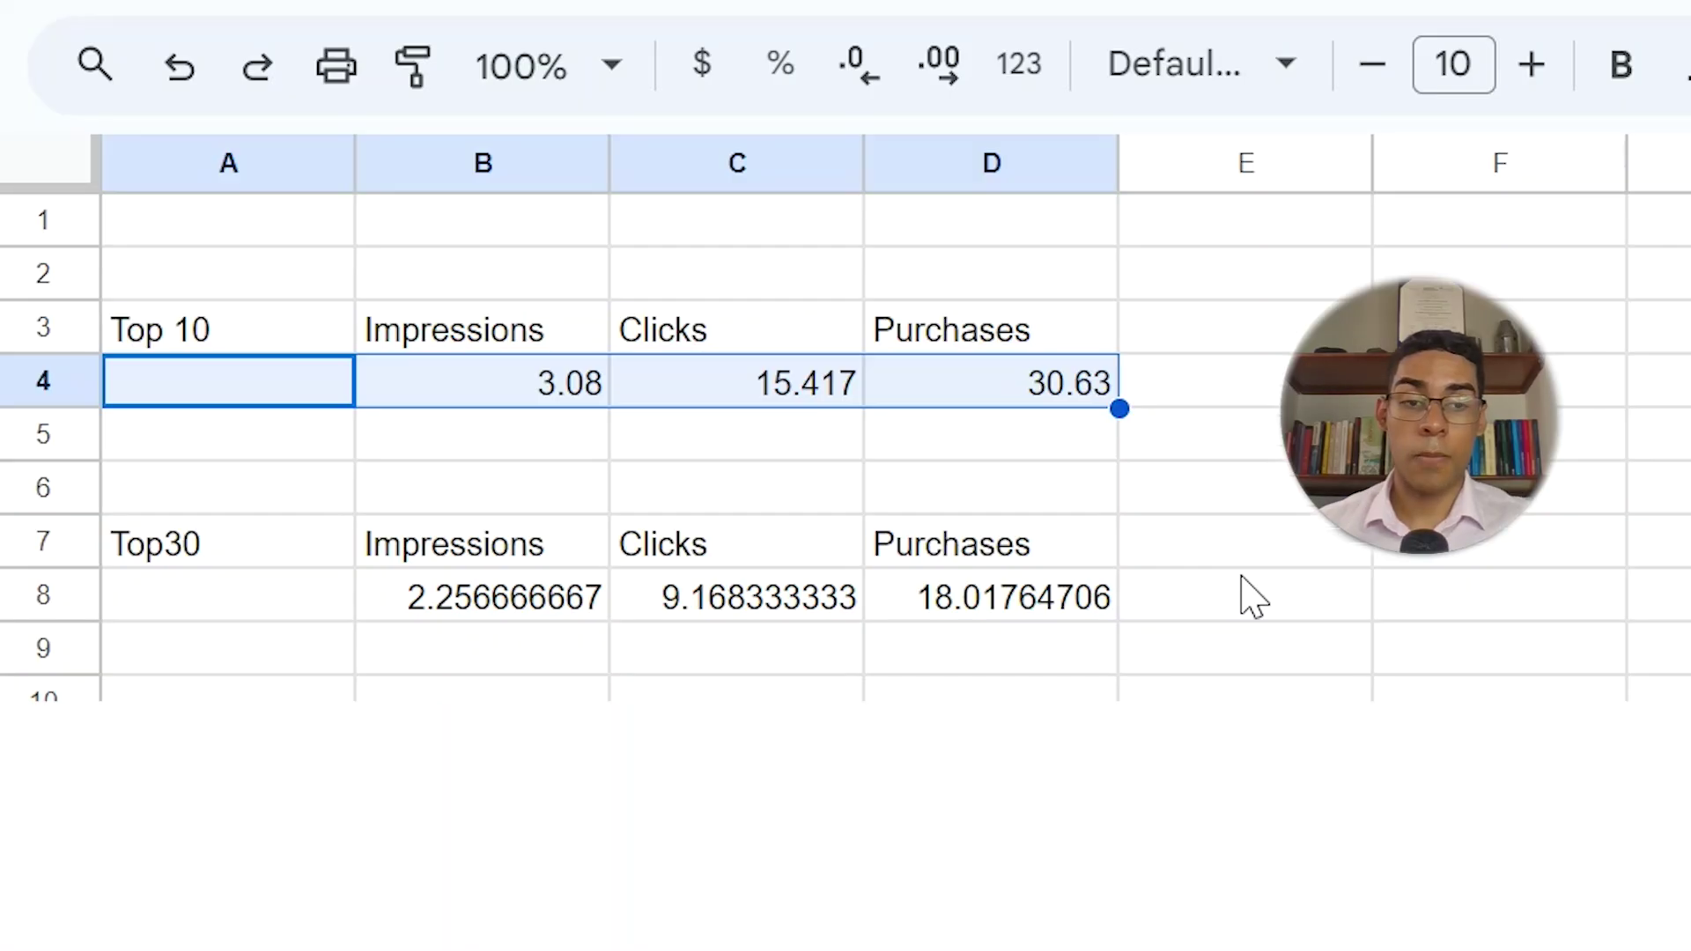
pyautogui.moveTo(558, 346); pyautogui.dragTo(562, 621)
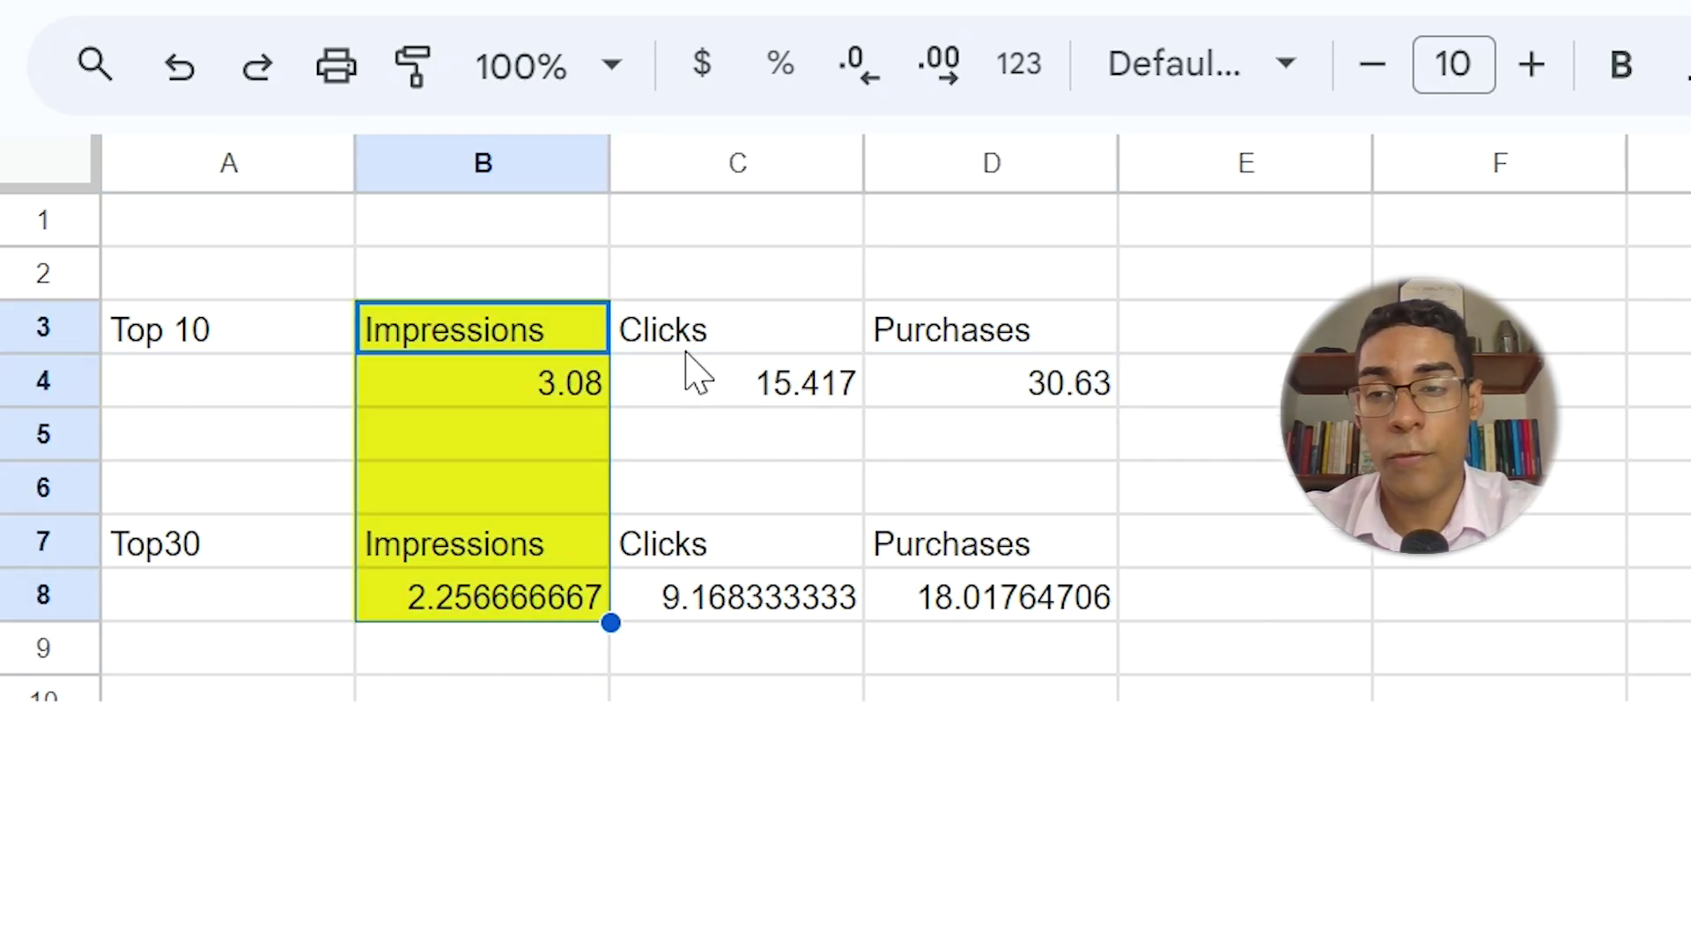
pyautogui.click(540, 392)
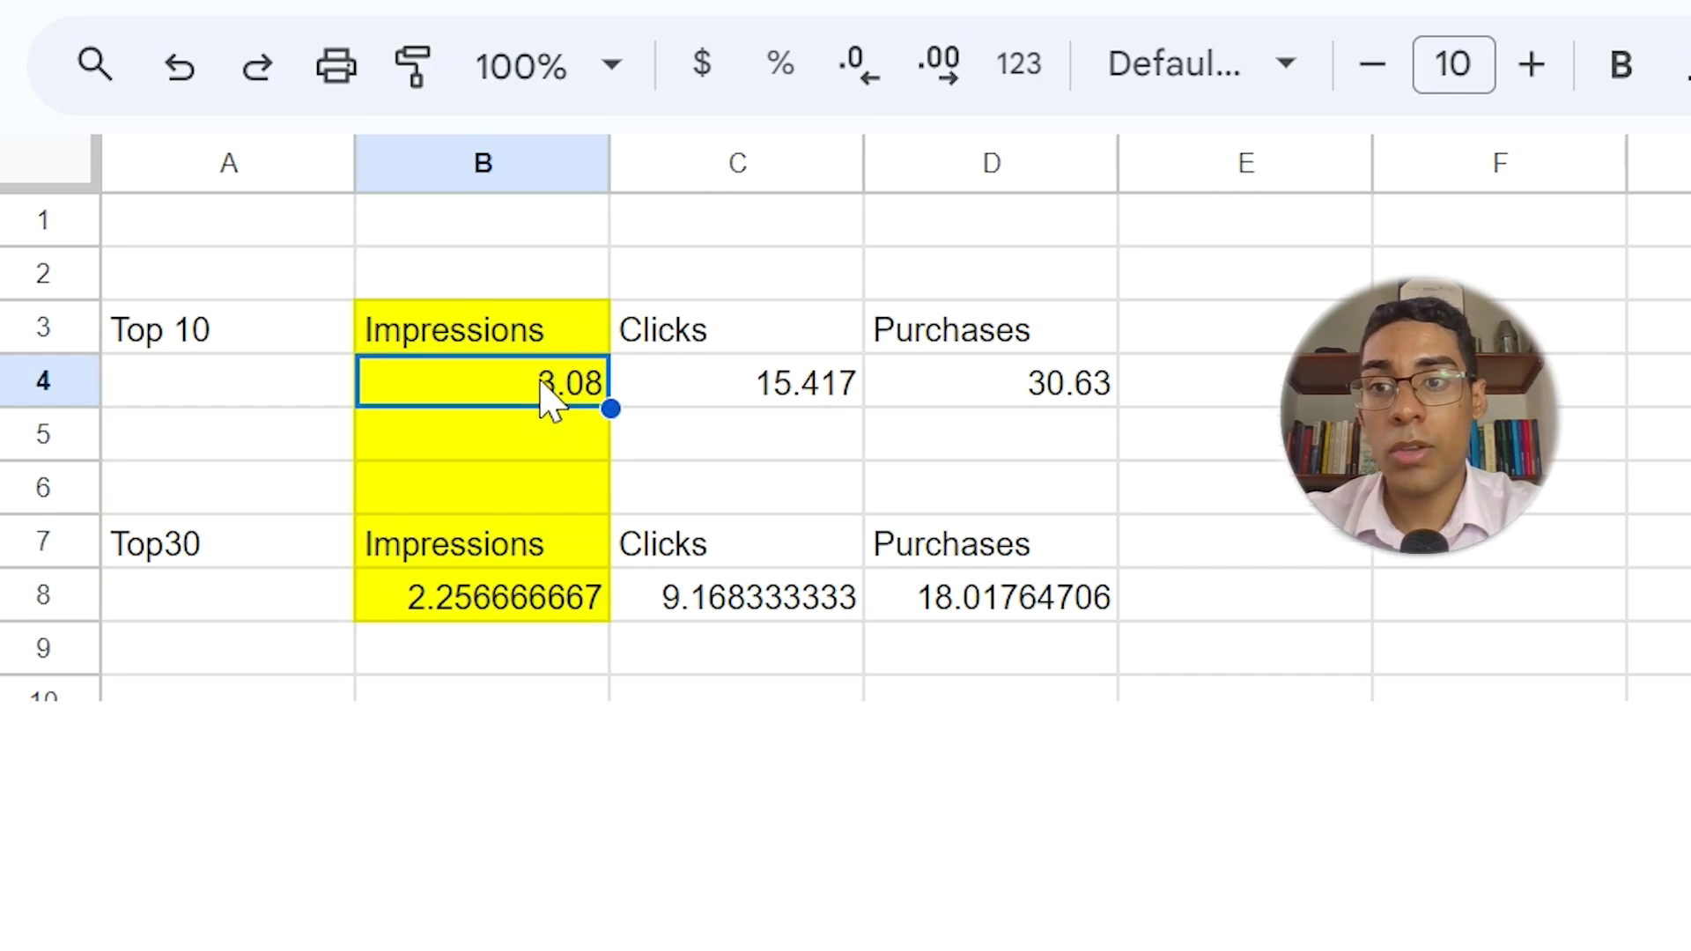
# - Compare the click and purchase shares with the impression shares across the Top 10 and Top30 blocks
pyautogui.click(755, 400)
pyautogui.click(987, 397)
pyautogui.moveTo(764, 612); pyautogui.dragTo(1004, 616)
pyautogui.click(441, 332)
pyautogui.moveTo(444, 410); pyautogui.dragTo(460, 616)
pyautogui.moveTo(806, 311); pyautogui.dragTo(812, 615)
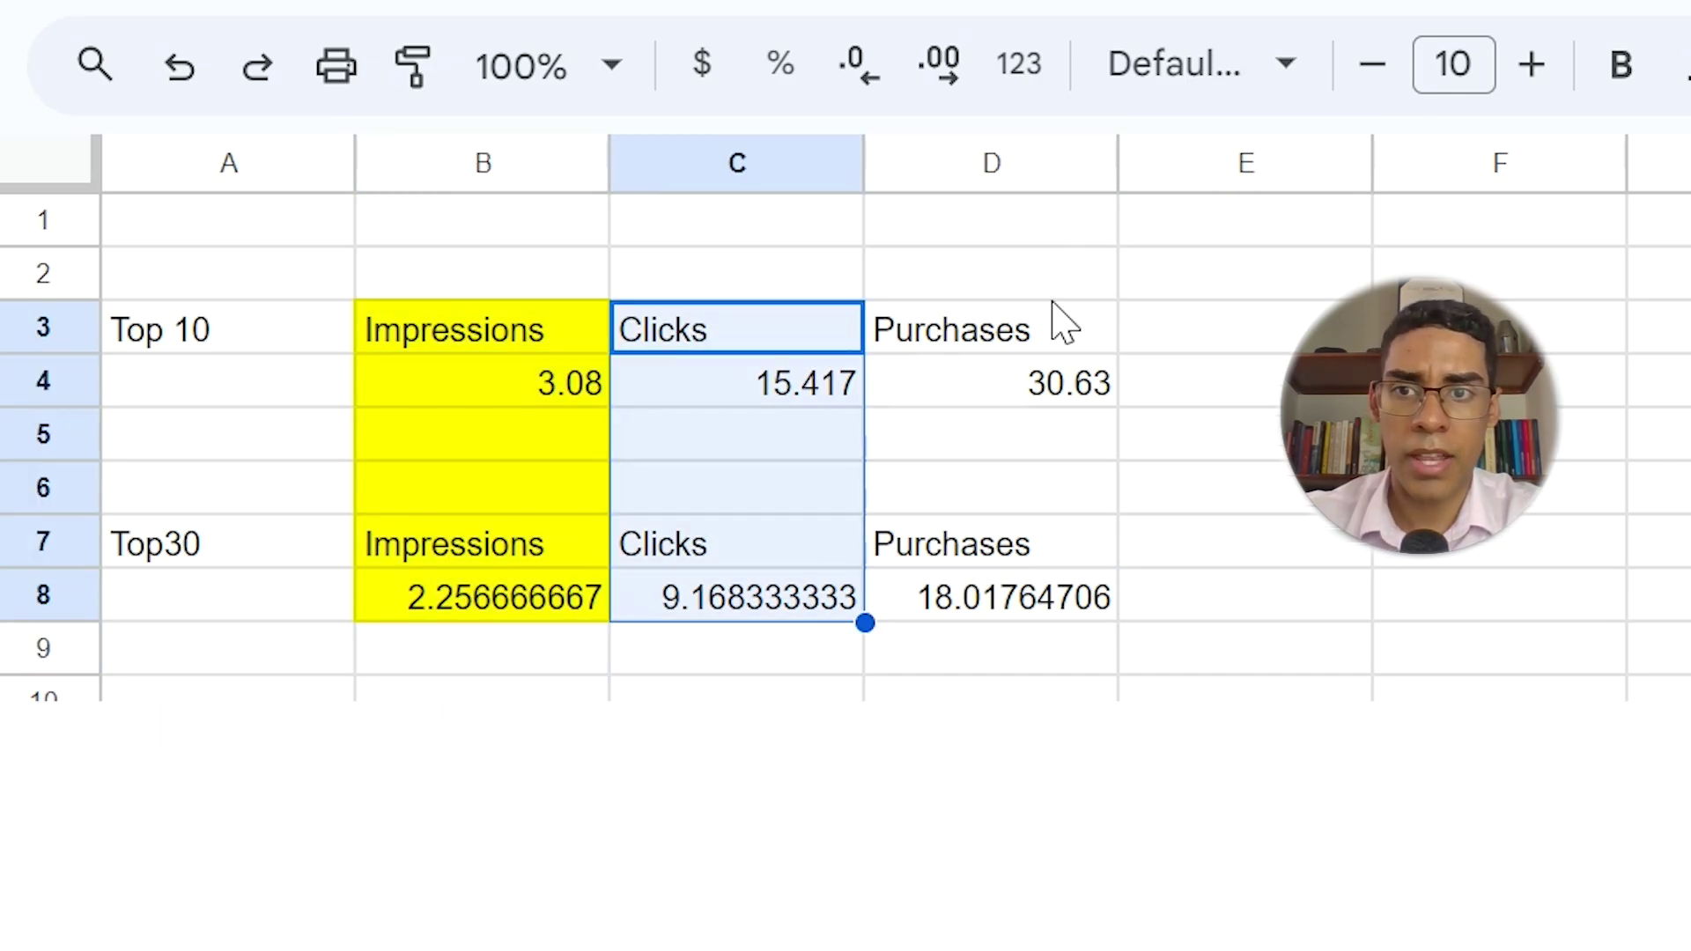
pyautogui.click(1053, 339)
pyautogui.moveTo(1052, 384); pyautogui.dragTo(1057, 607)
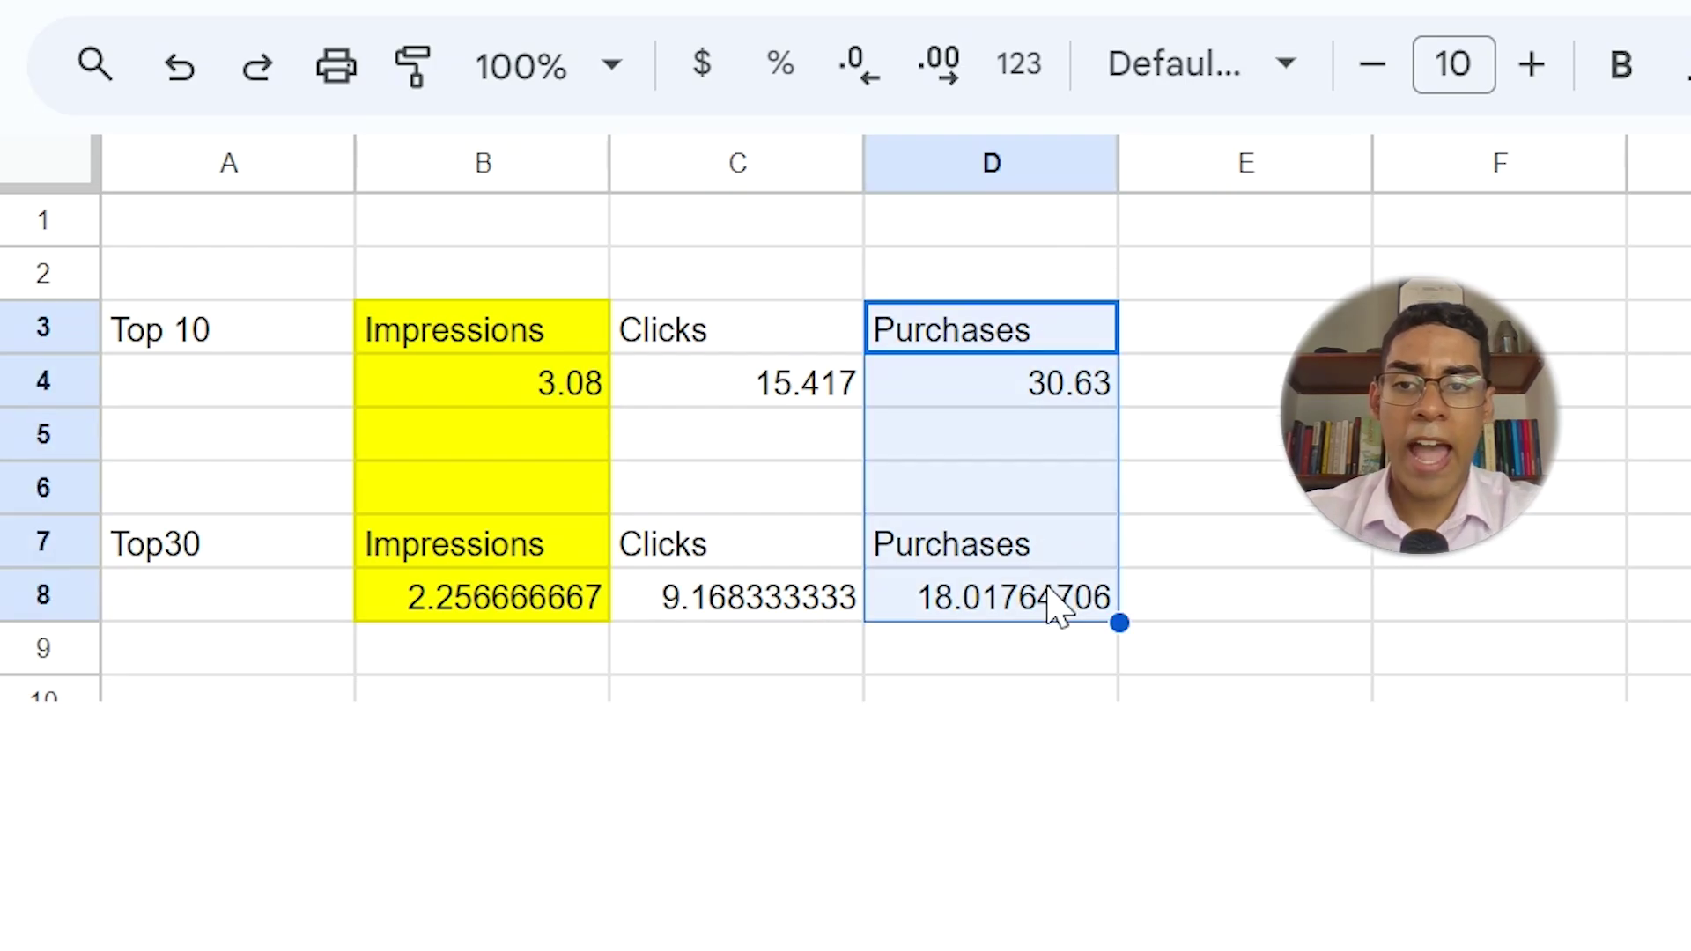